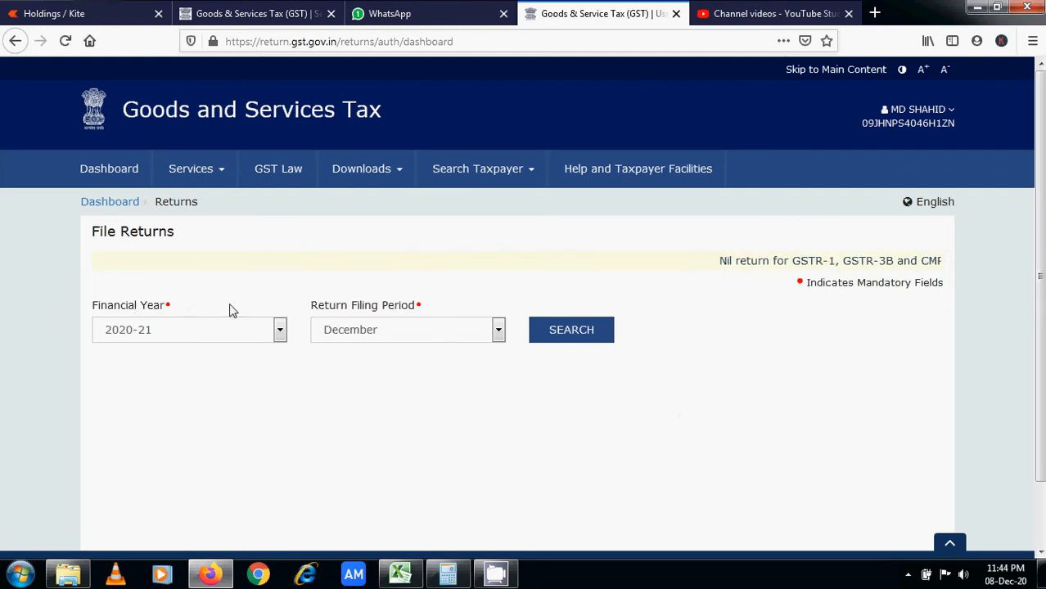
- Search the September 2020-21 returns and scroll to the GSTR-1 and GSTR-3B tiles, both Filed
click(382, 331)
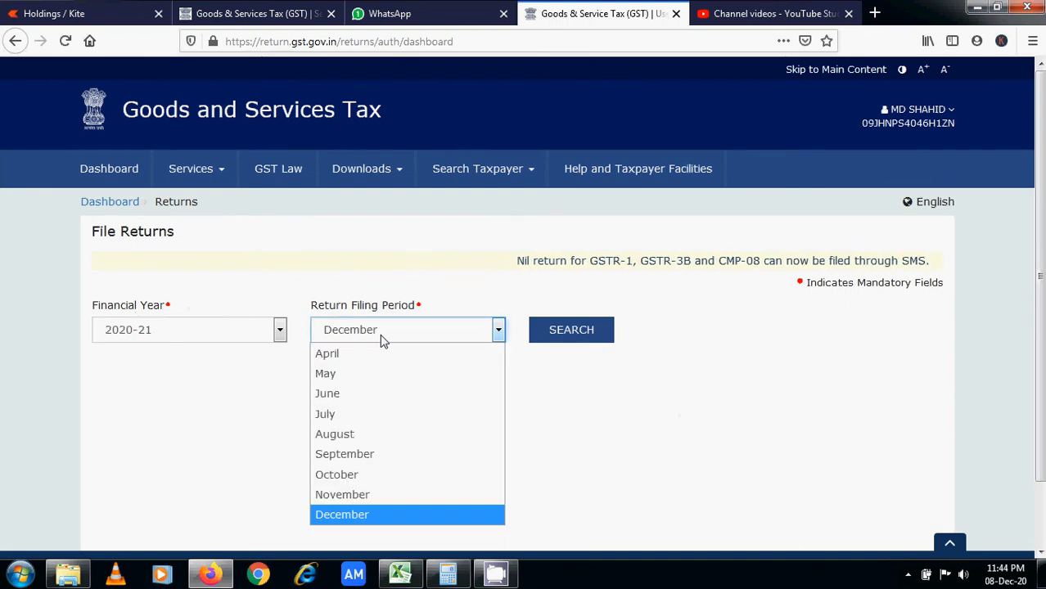
click(353, 462)
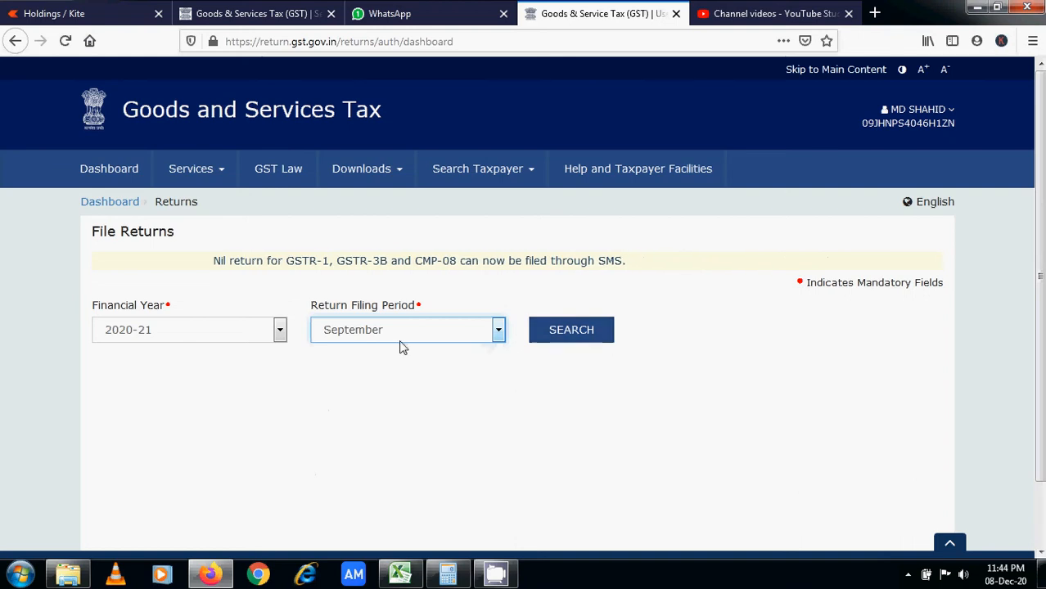
click(562, 344)
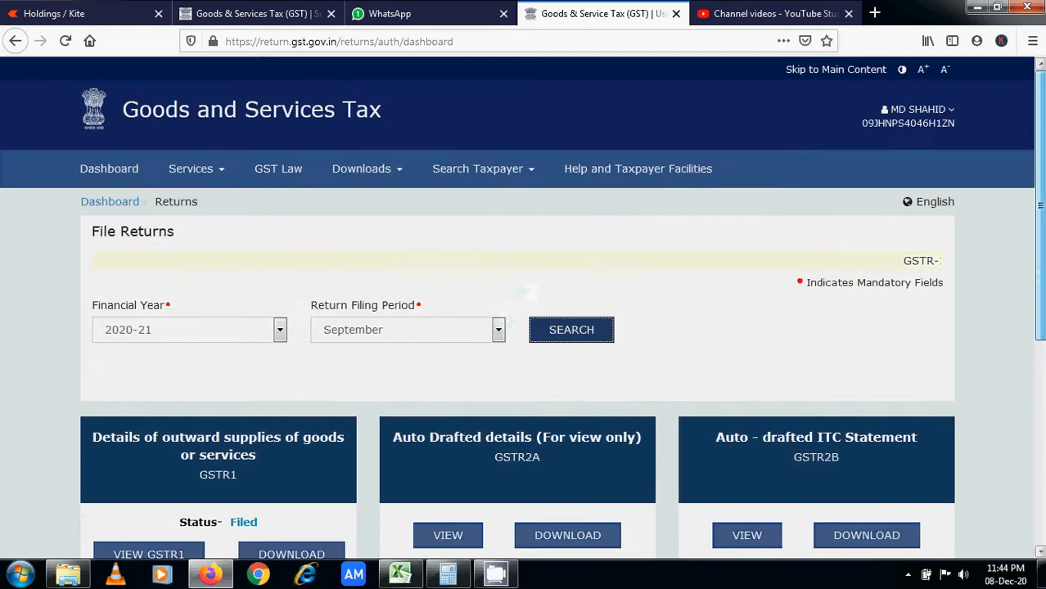
scroll(531, 293, down, 3)
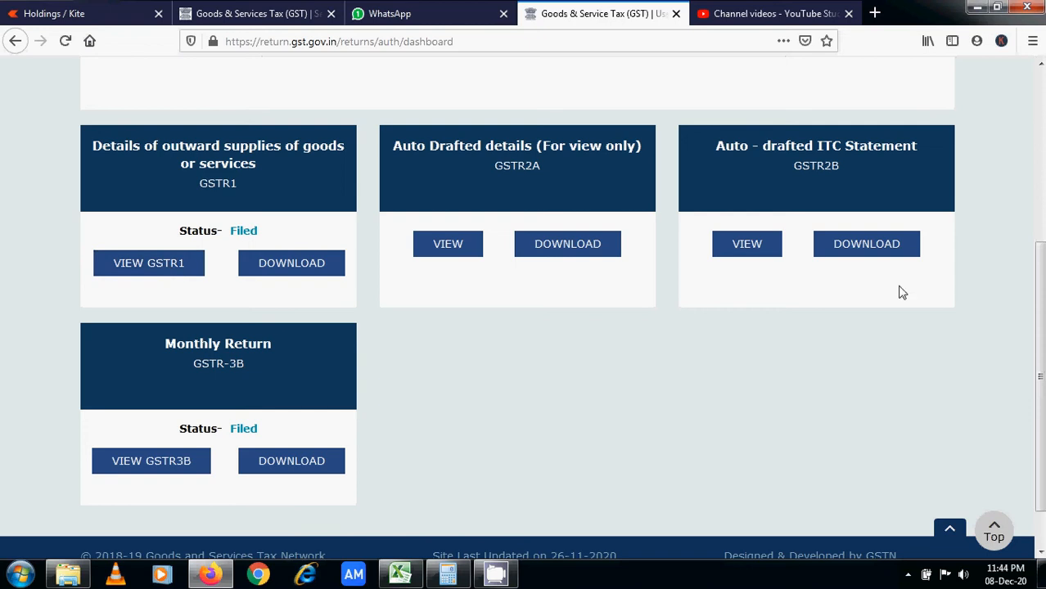
drag(1038, 310, 1038, 228)
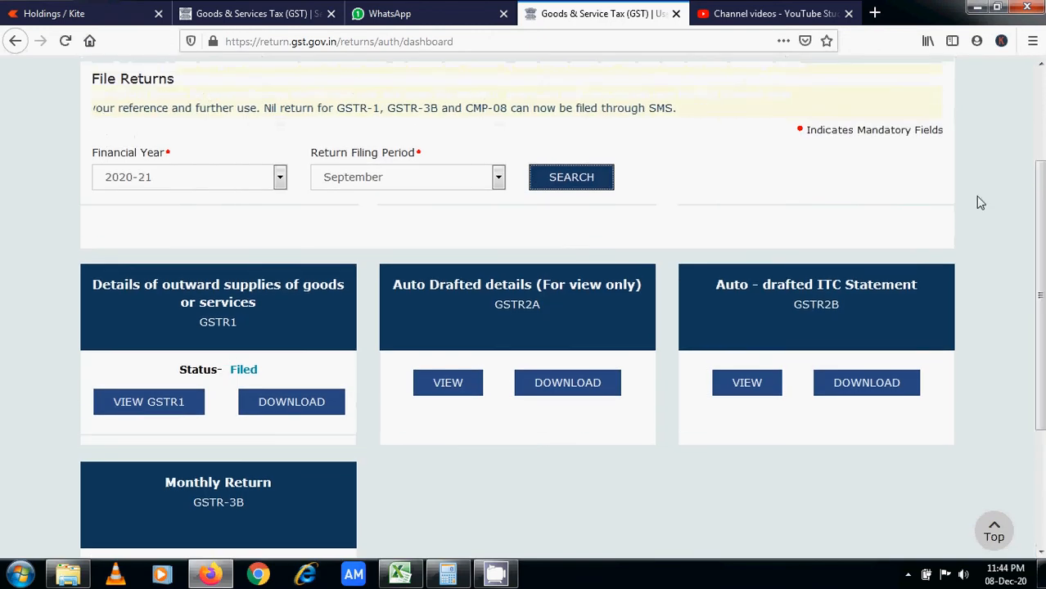
drag(1039, 295, 1039, 343)
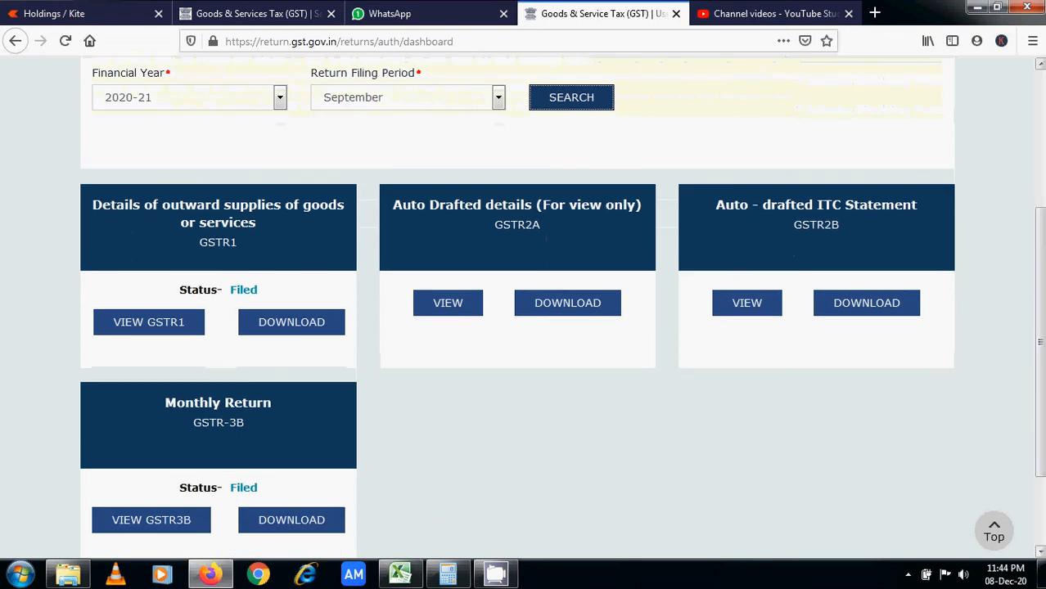
- Enter 7-Dec-20 as September's filing date in the late-fee calculator
click(412, 579)
key(Left)
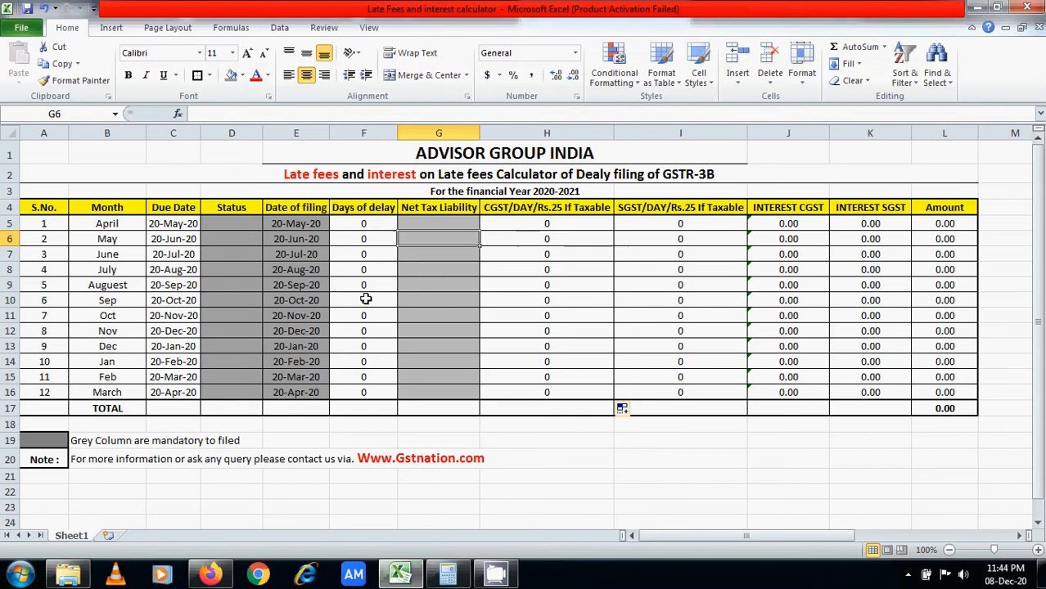
key(Left)
key(Left)
key(Left)
key(Left)
key(Left)
key(Down)
key(Down)
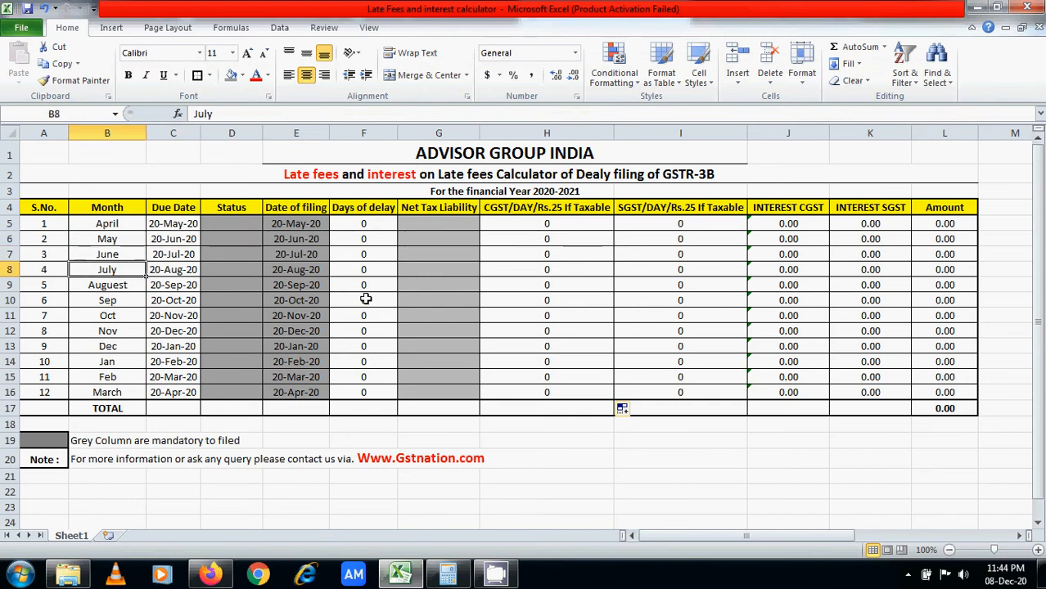
key(Down)
key(Down)
key(Right)
key(Right)
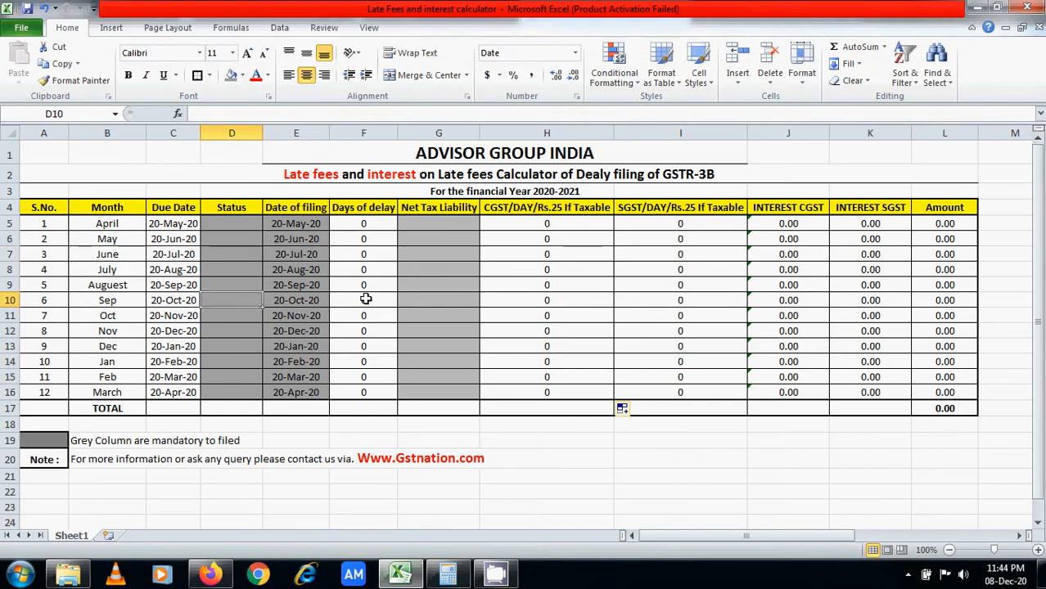
key(Left)
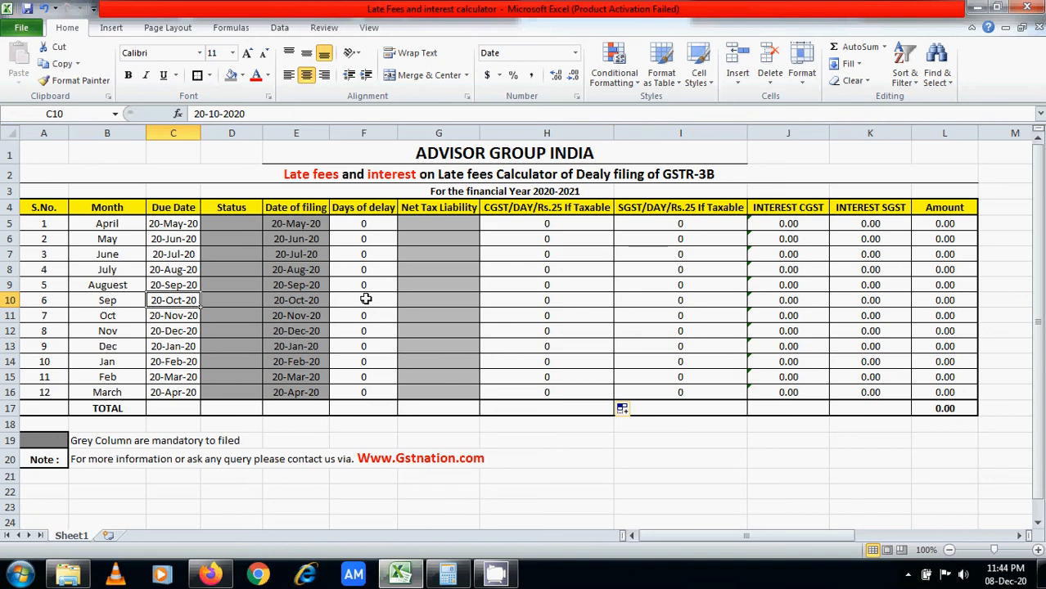
key(Right)
key(Right)
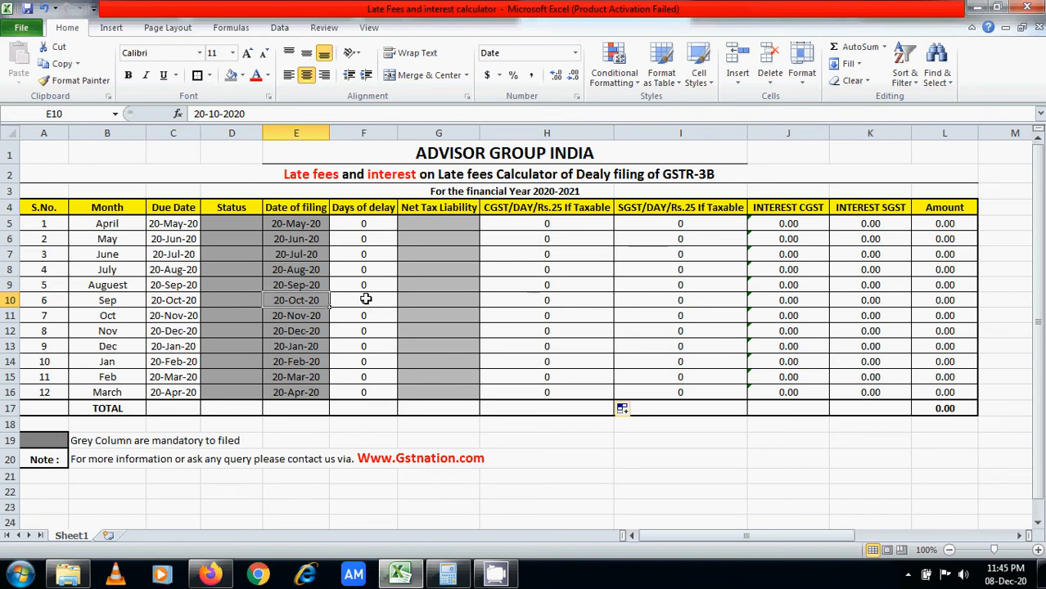
text(7-12-2020)
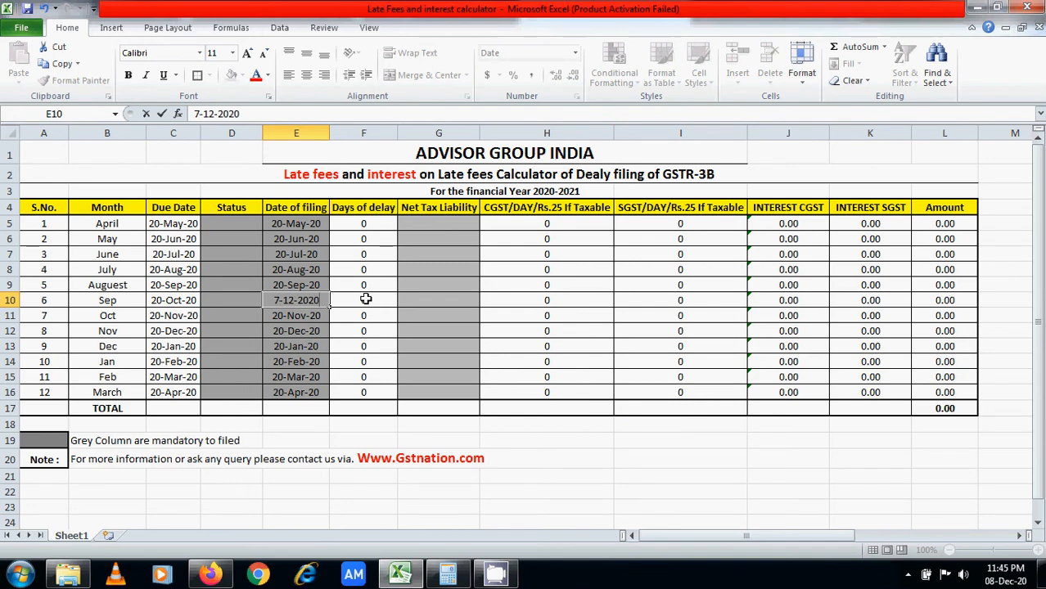
key(Return)
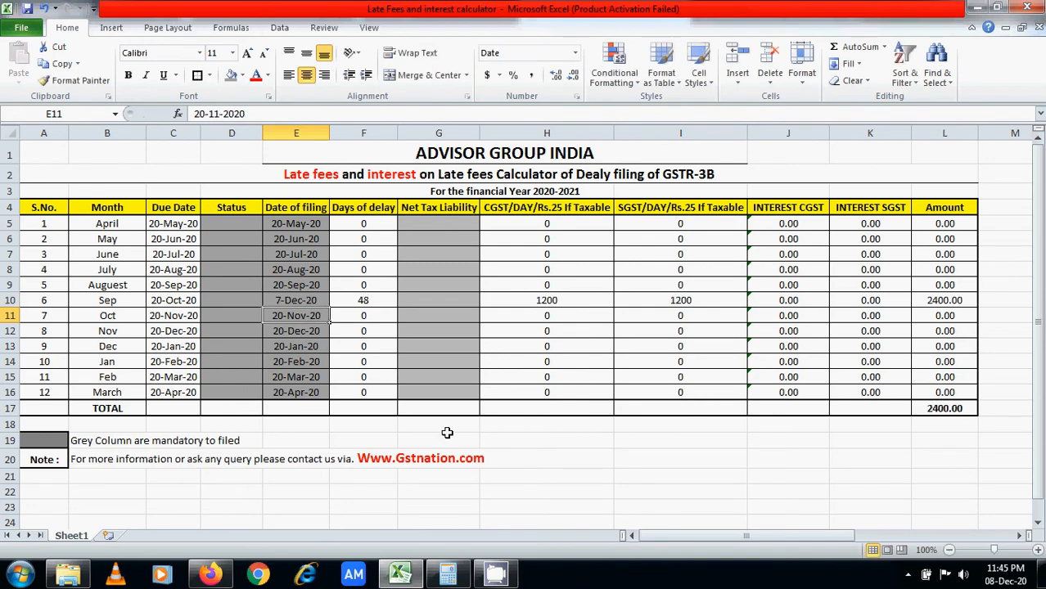
- Check September's resulting 48 days' delay and 2400.00 late fee, then return to the GST portal
key(Up)
key(Right)
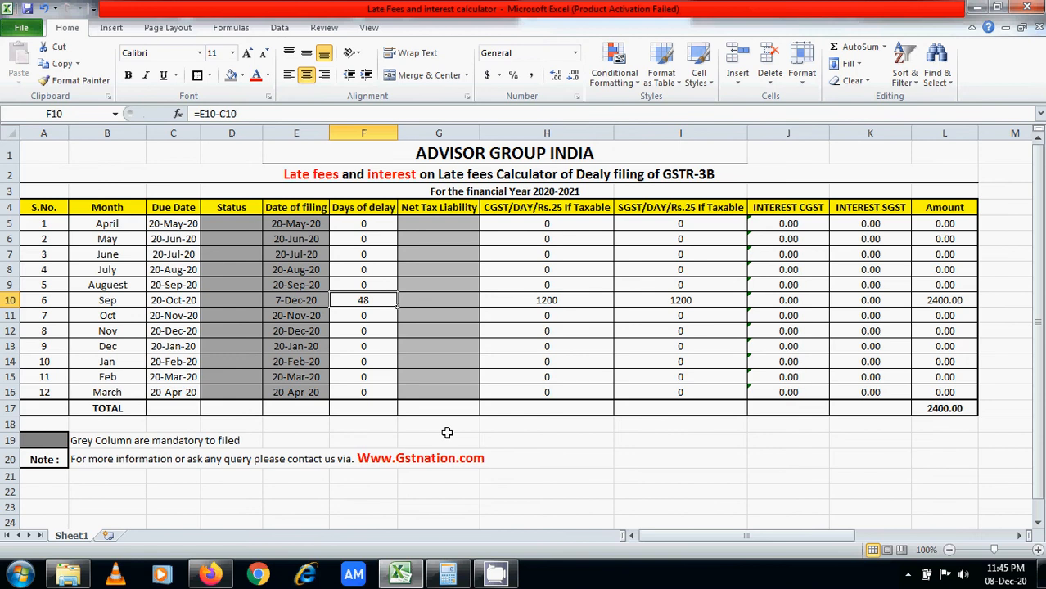
key(Right)
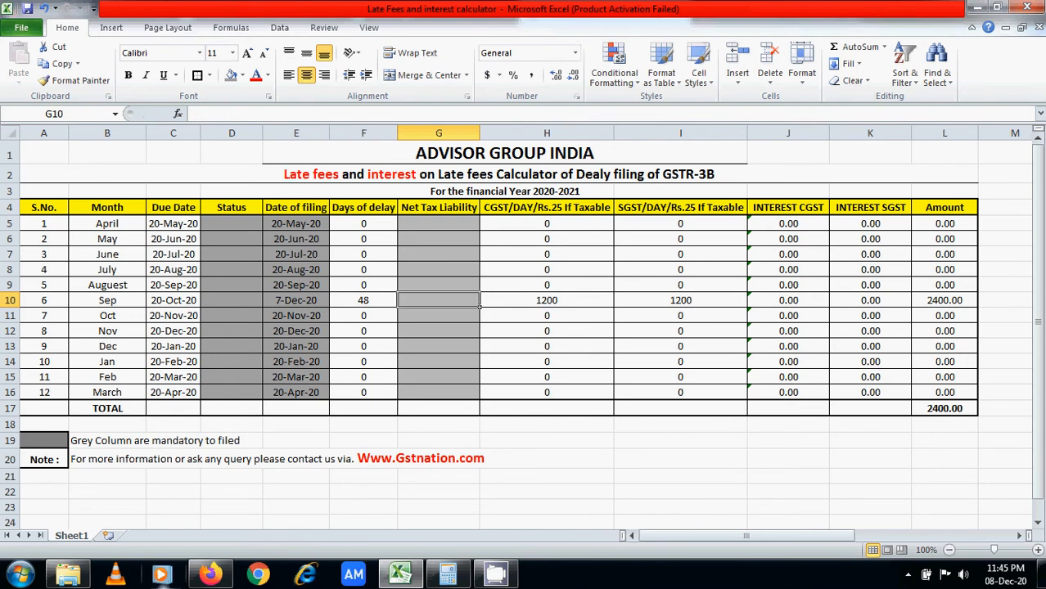
click(215, 575)
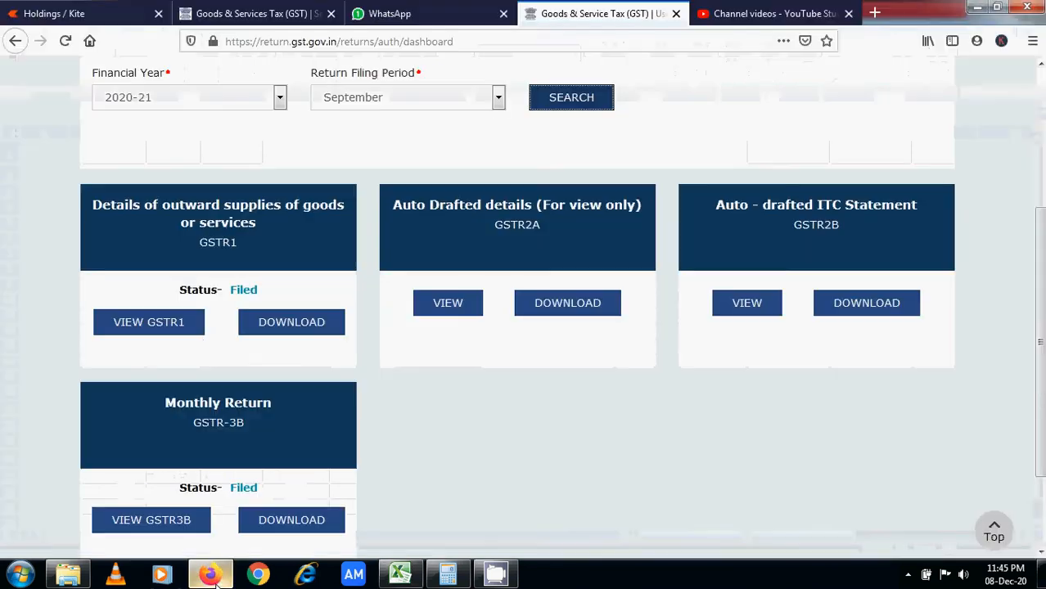
- Open September's GSTR-1 details, reloading the blank page, to find the 12,985.20 B2C tax liability
click(153, 326)
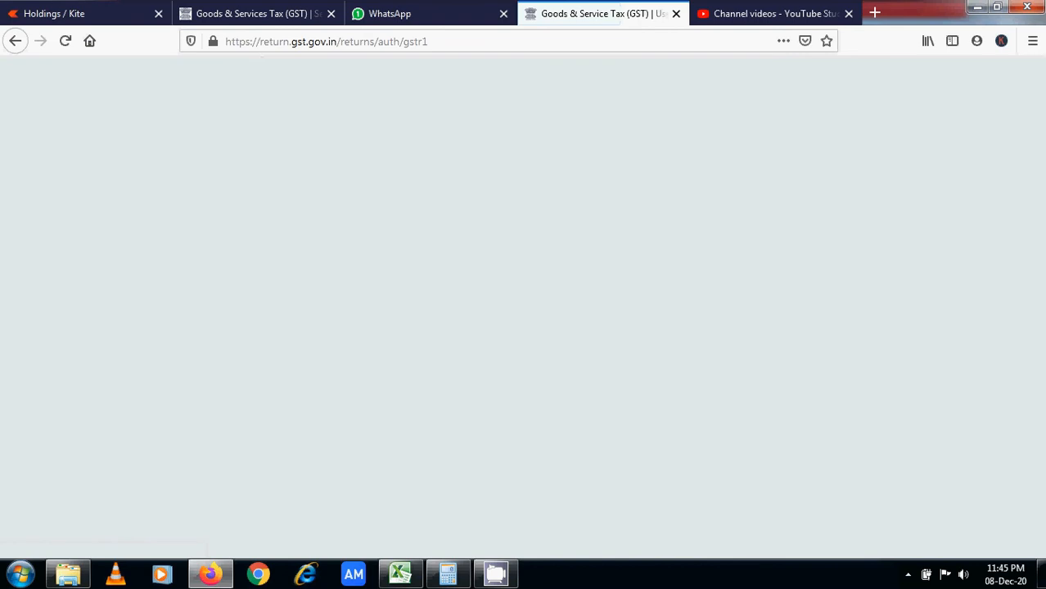
click(64, 47)
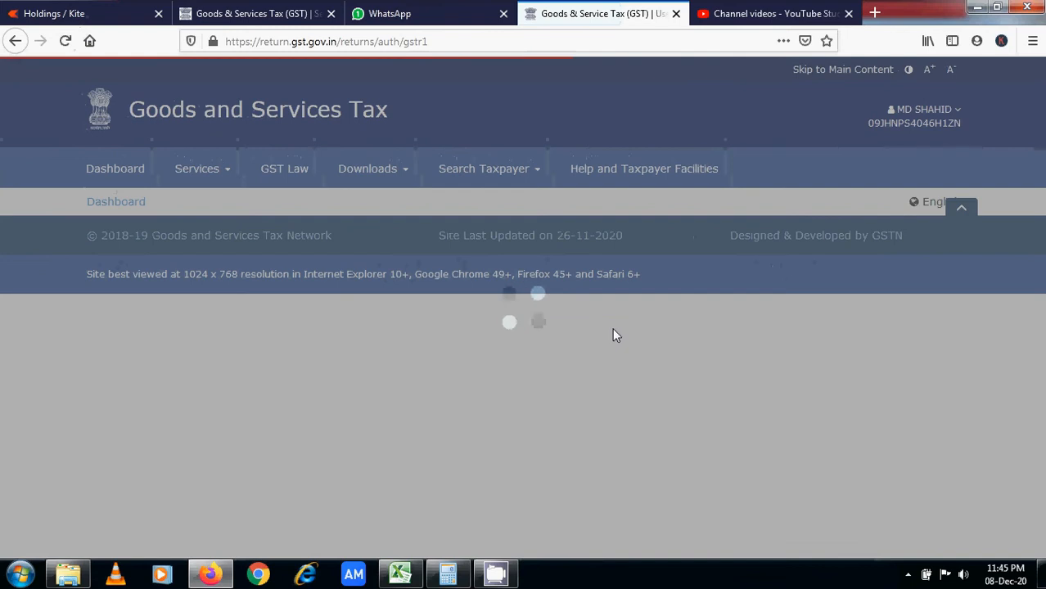
scroll(616, 335, down, 5)
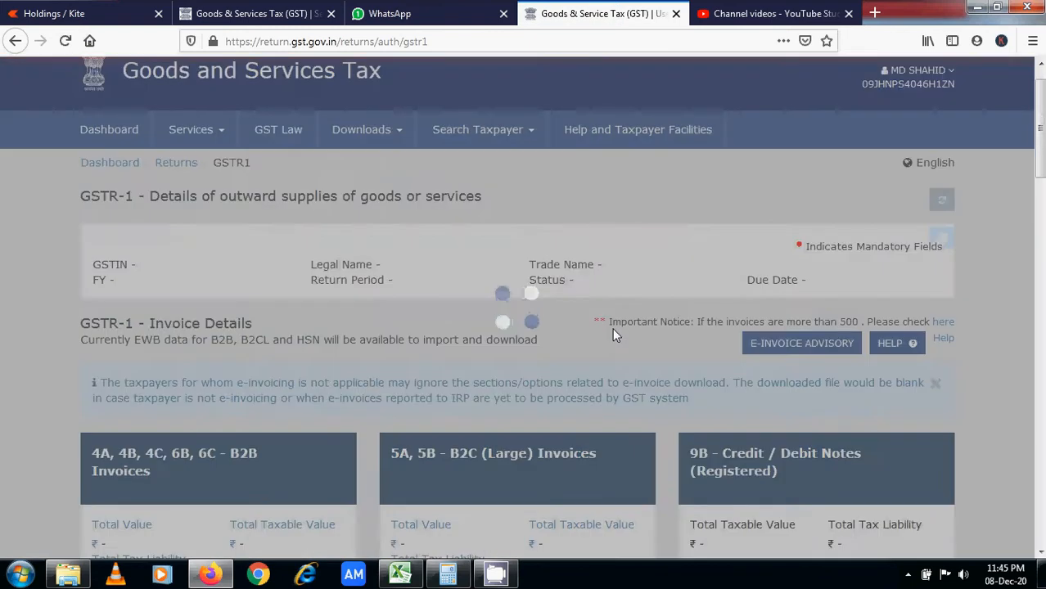
scroll(616, 335, down, 15)
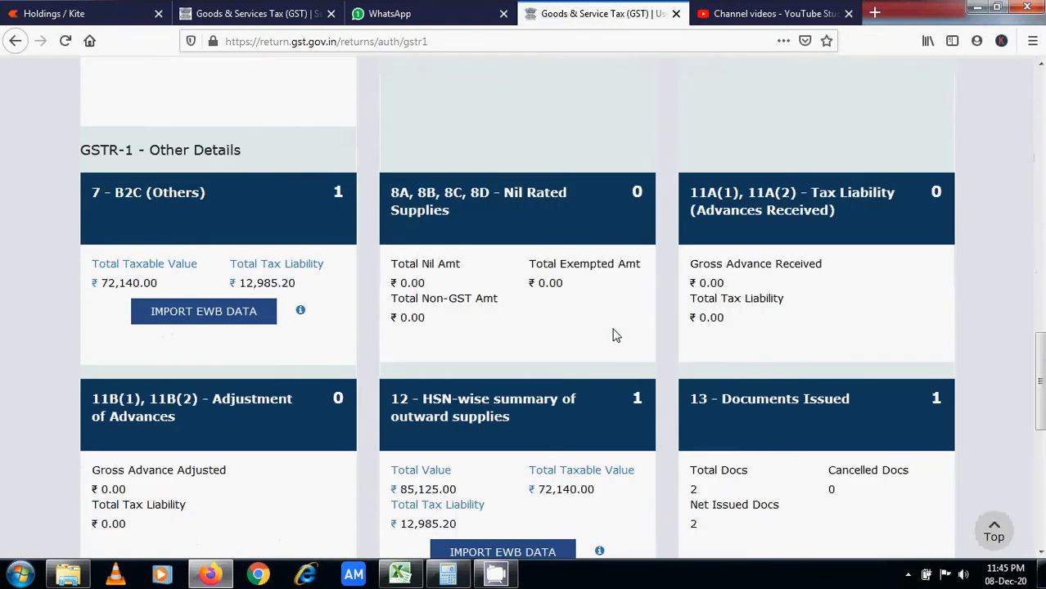
scroll(615, 335, up, 3)
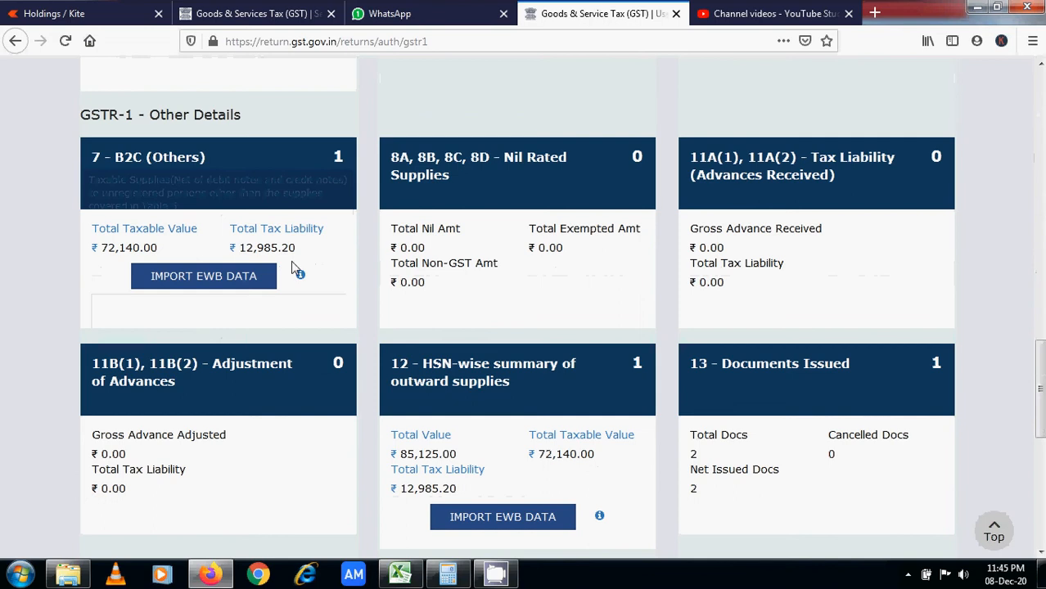
click(399, 574)
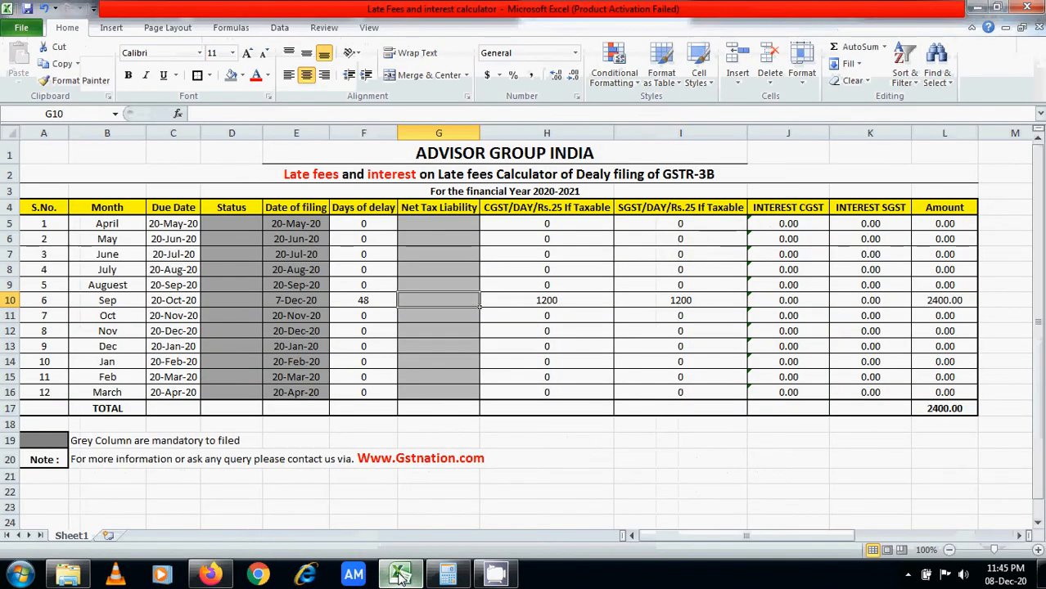
- Enter 12985.2 in G10, giving 153.69 interest each for CGST and SGST and a 2707.38 total
text(12985.20)
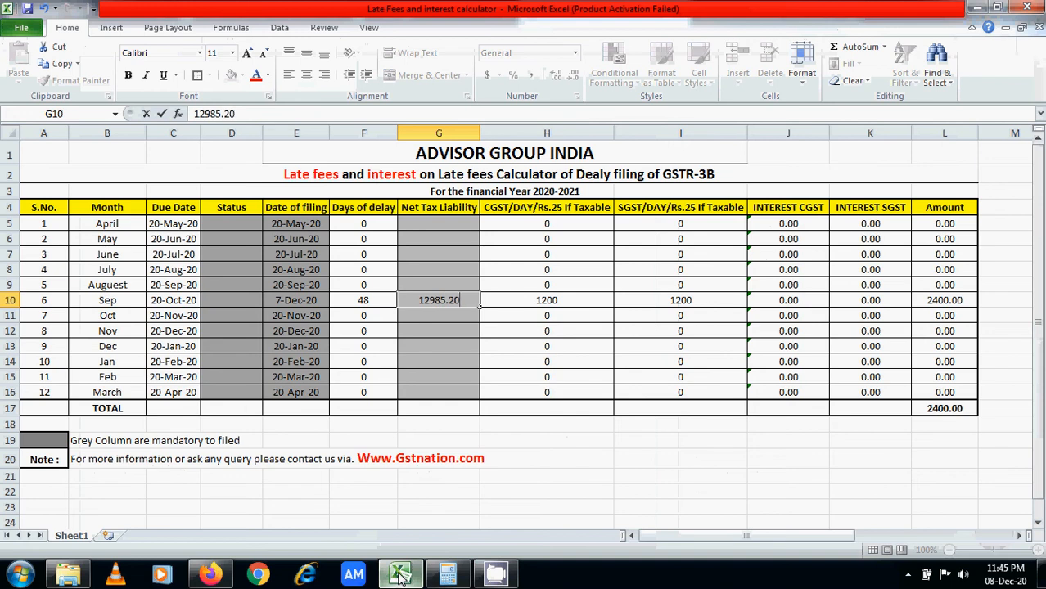
key(Return)
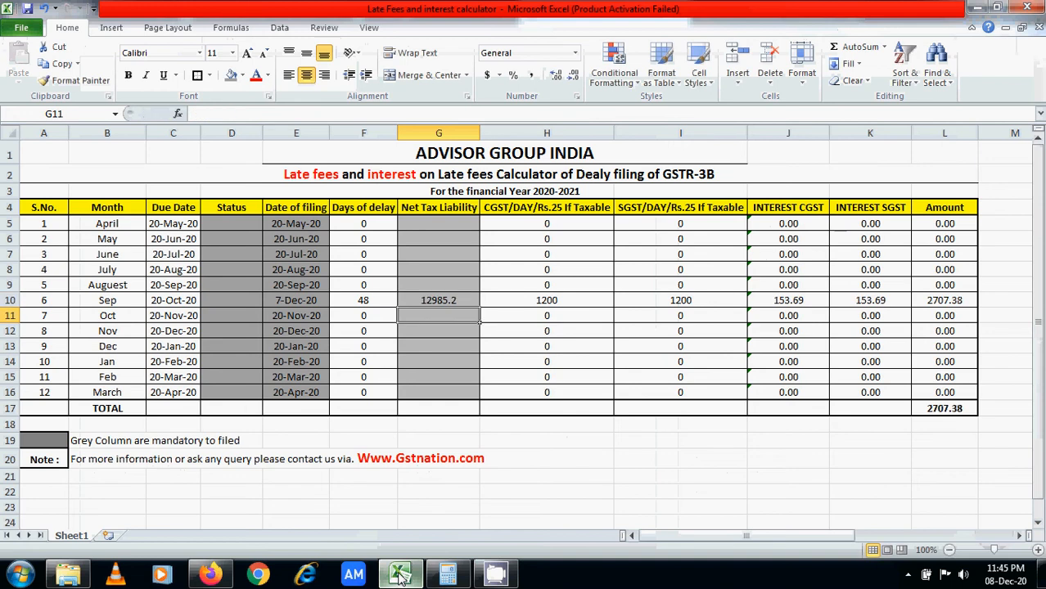
key(Up)
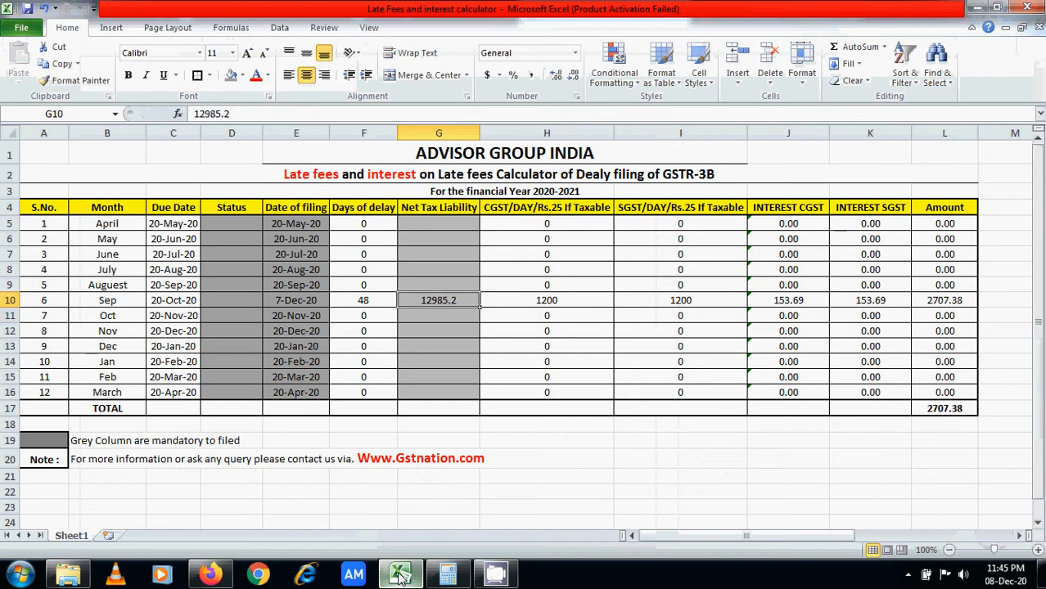
key(Left)
key(Left)
key(Left)
key(Left)
key(Left)
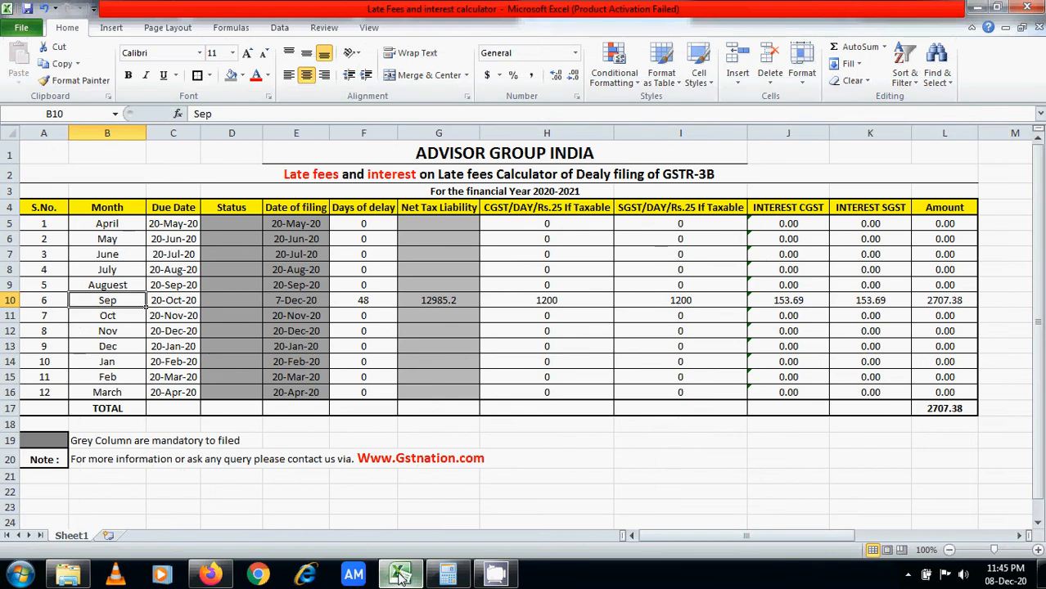
key(Right)
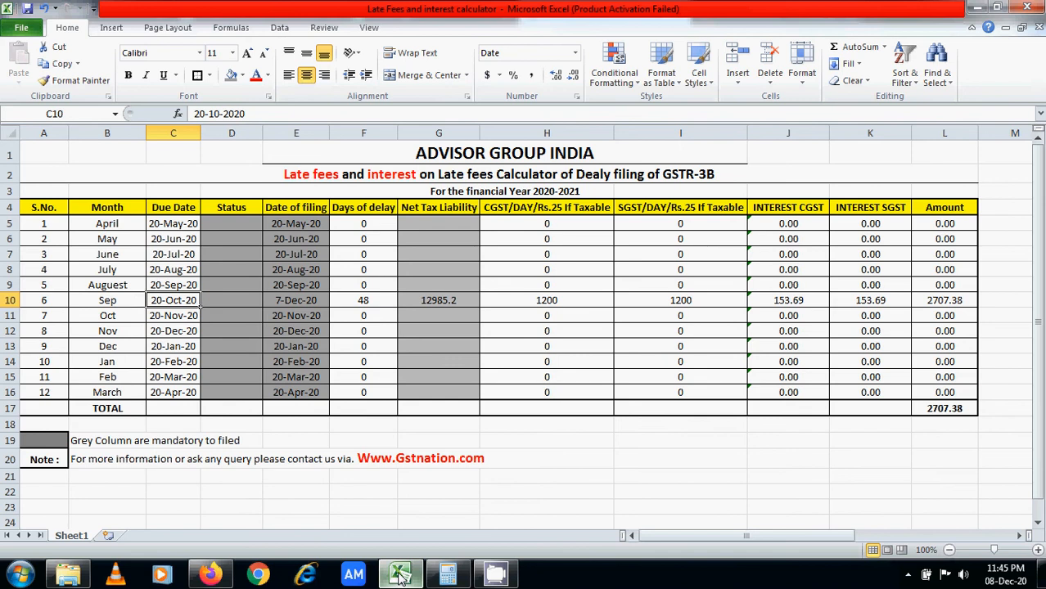
key(Right)
key(Right)
key(Right)
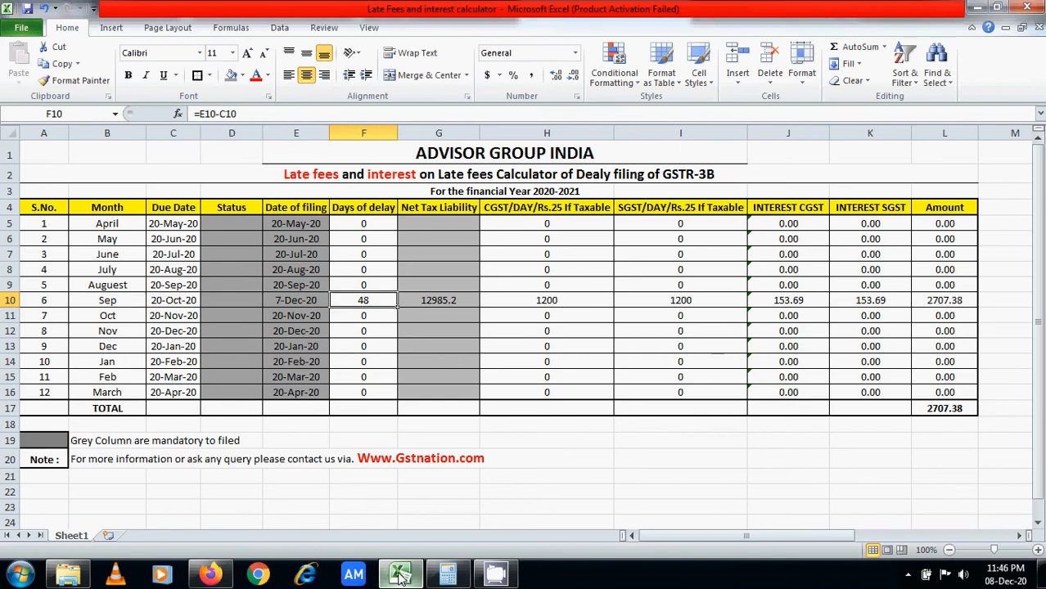
key(Right)
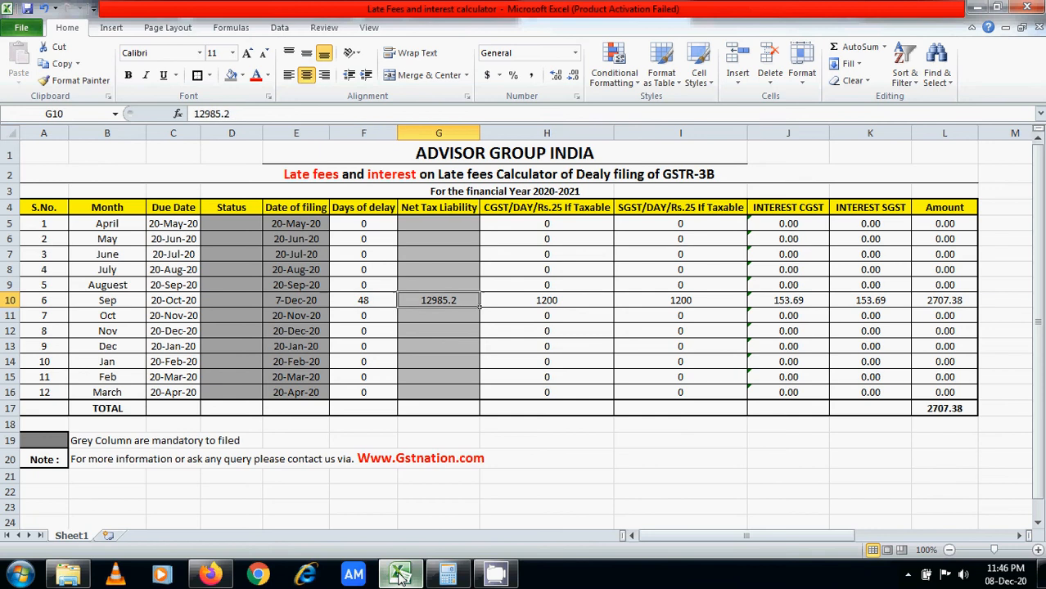
key(Right)
key(Left)
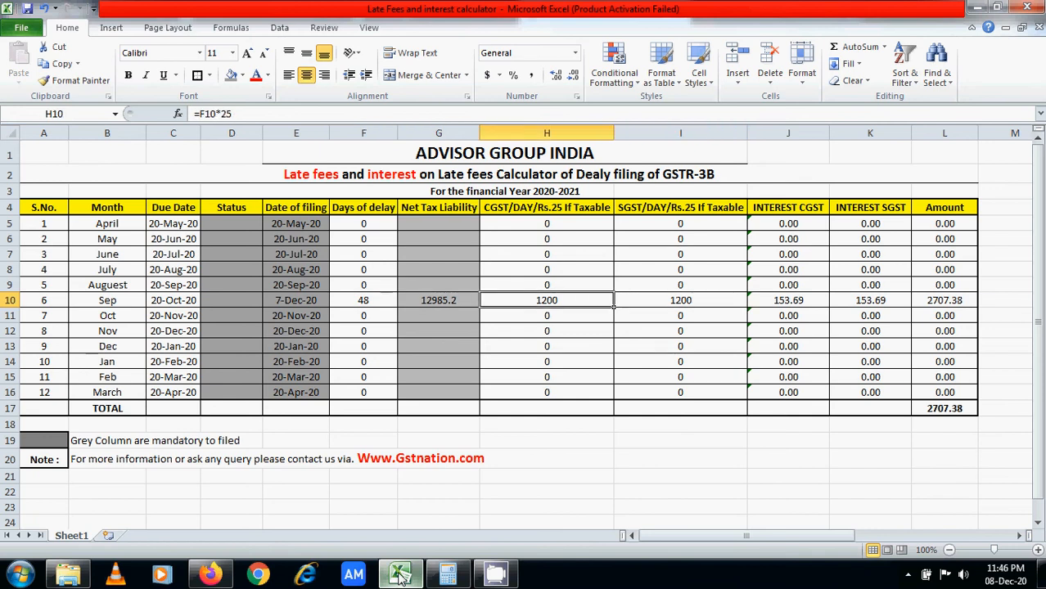
key(Right)
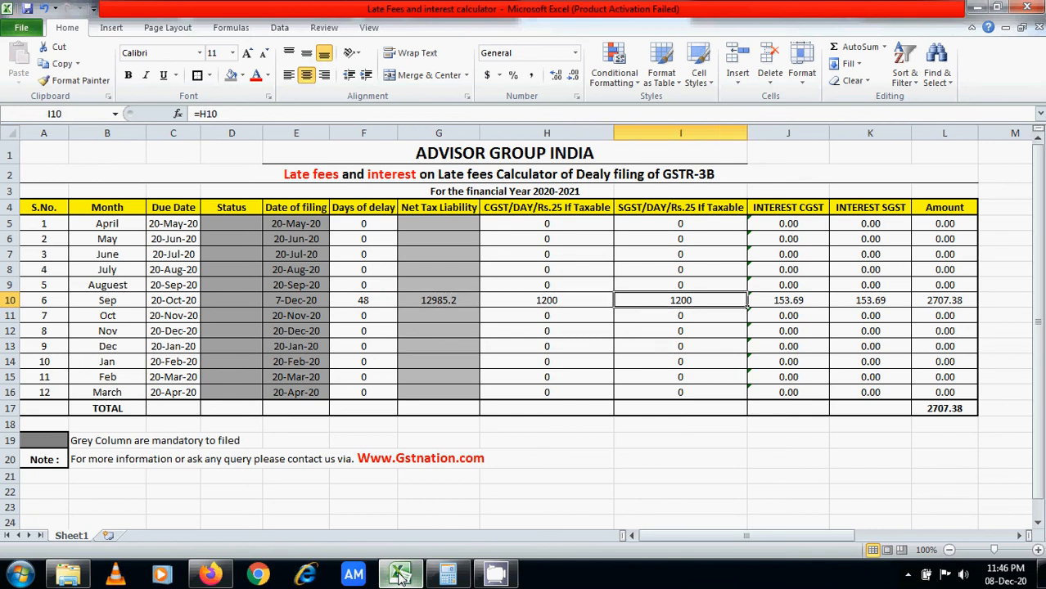
key(Left)
key(Left)
key(Left)
key(Left)
key(Left)
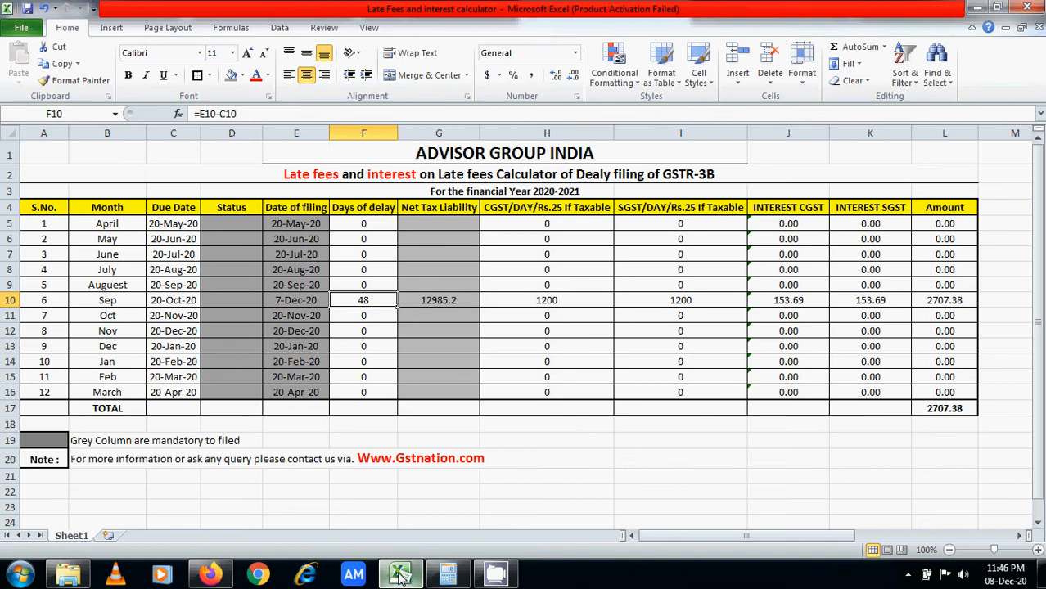
key(Right)
key(Right)
key(Right)
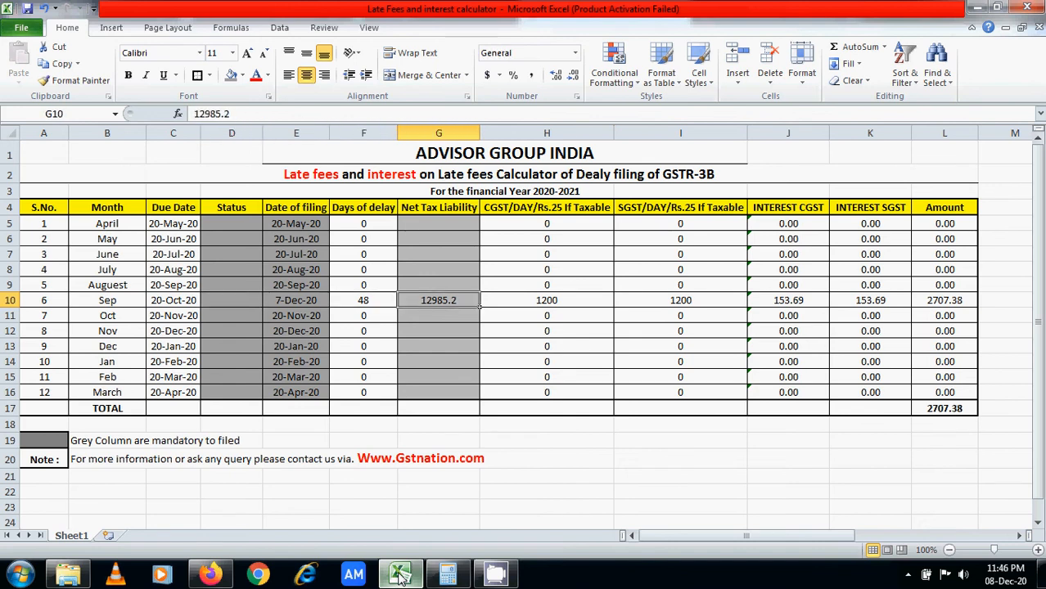
key(Right)
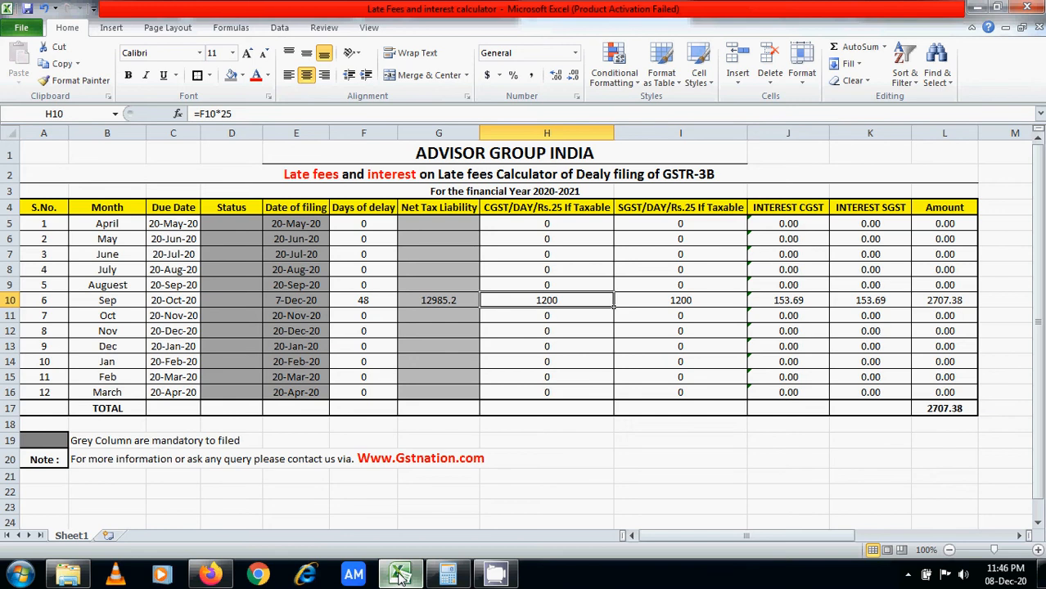
key(Up)
key(Up)
key(Up)
key(Up)
key(Up)
key(Up)
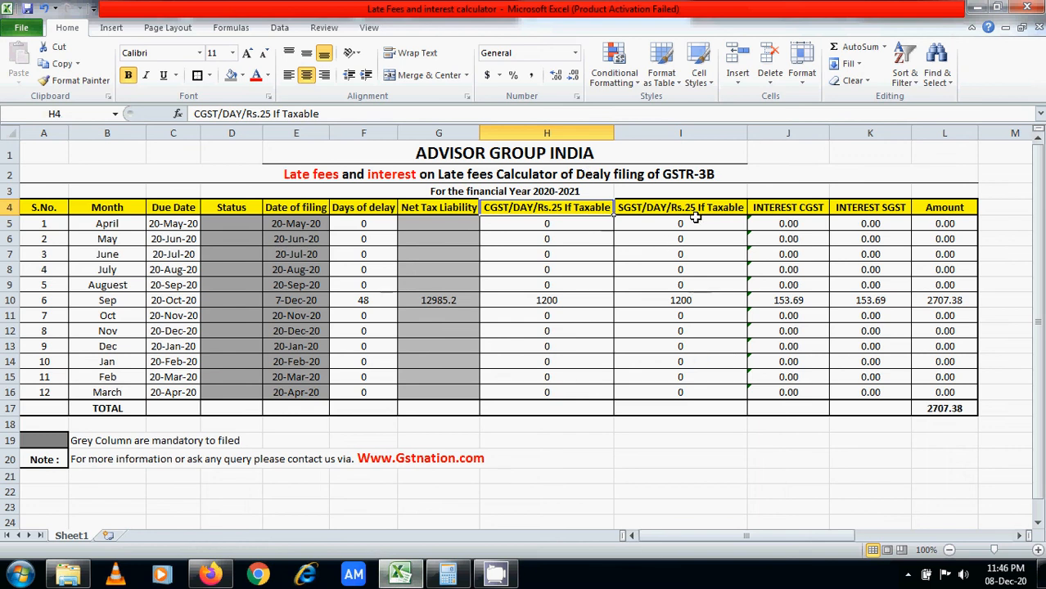
key(Down)
key(Down)
key(Down)
key(Down)
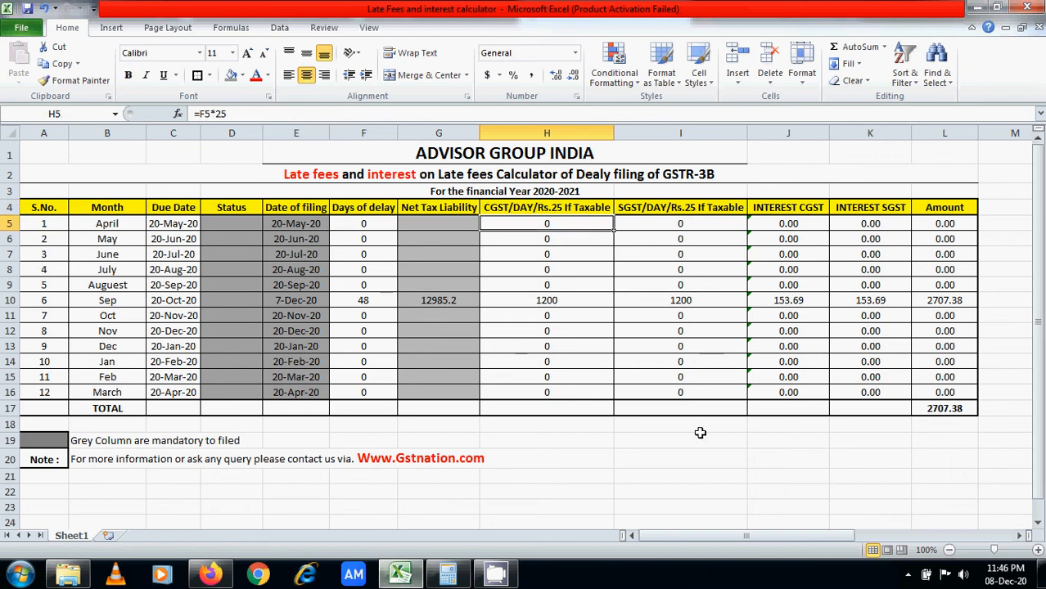
key(Down)
key(Down)
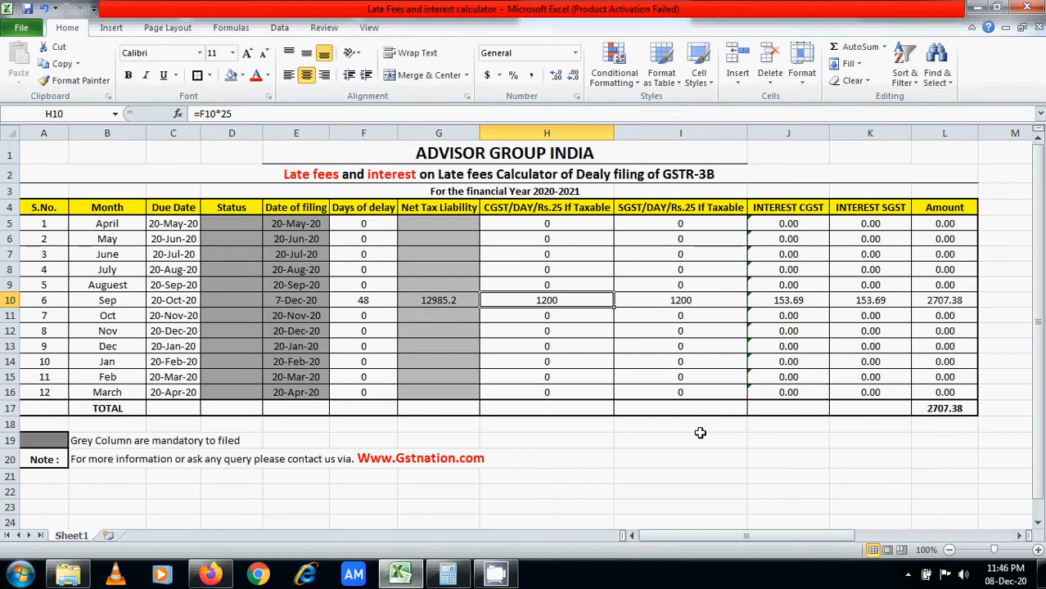
key(Right)
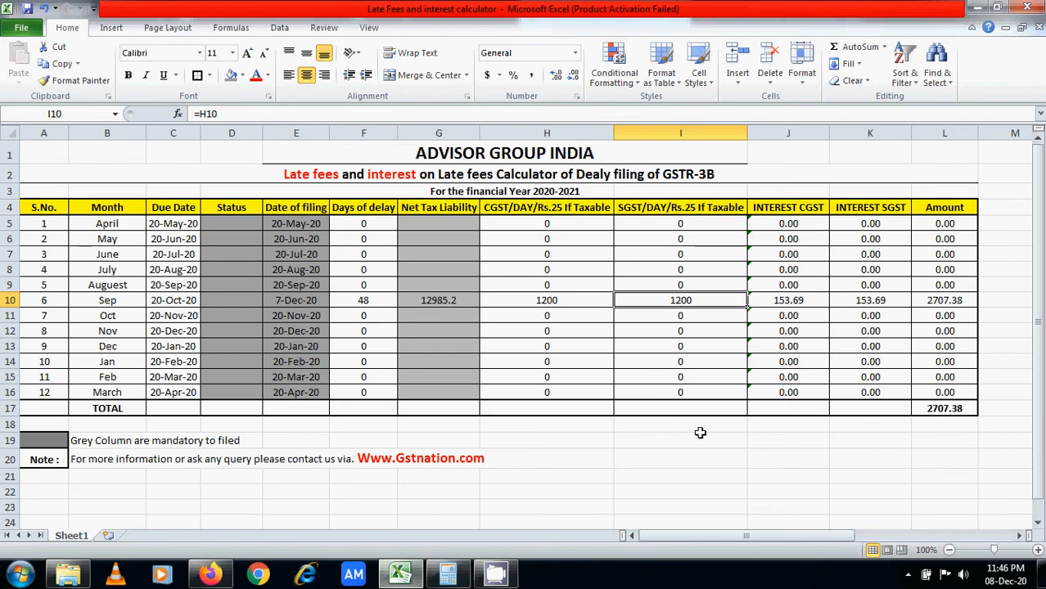
key(Left)
key(Left)
key(Left)
key(Left)
key(Left)
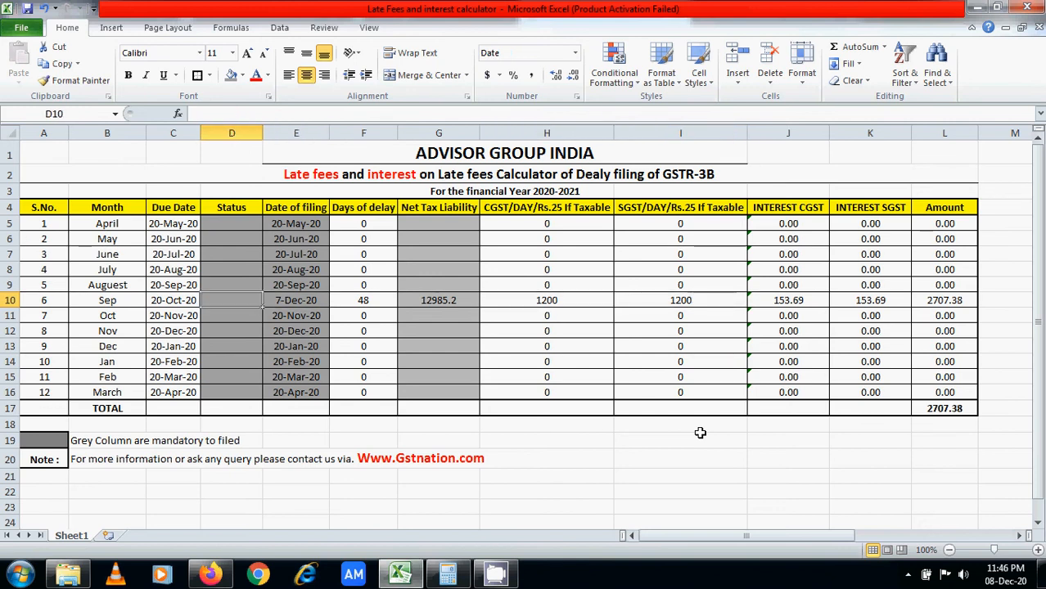
key(Right)
key(Right)
key(Right)
key(Right)
key(Right)
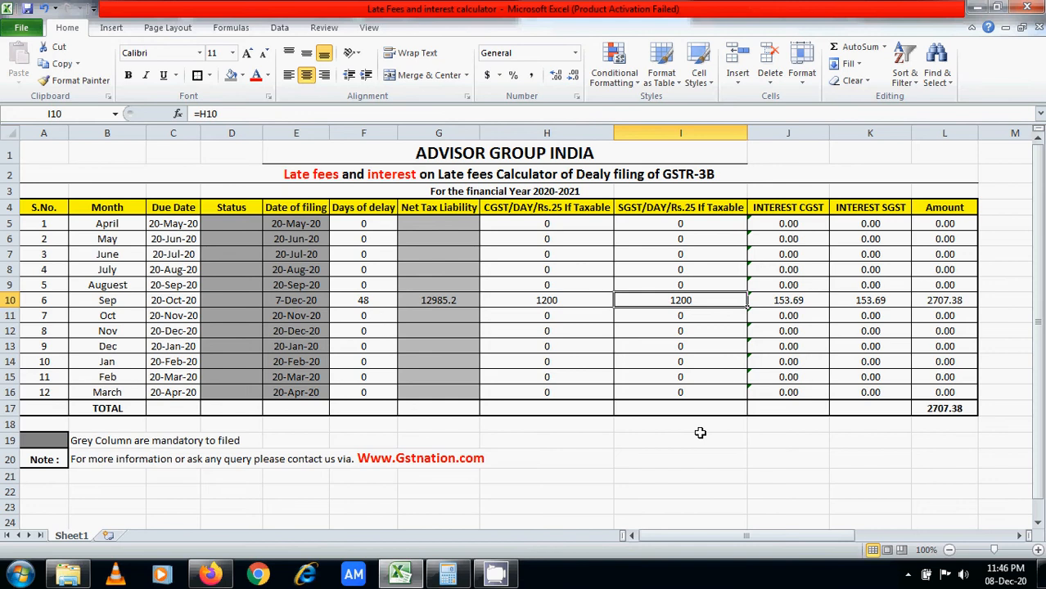
- Go from the September GSTR-1 details back to the 2020-21 File Returns page
click(203, 577)
scroll(524, 327, up, 1)
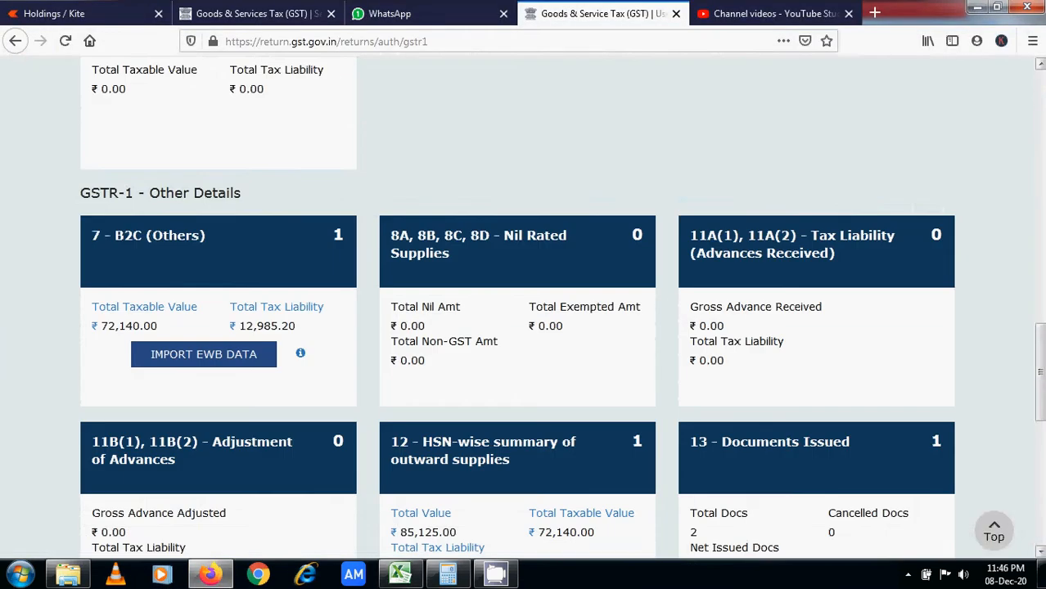
scroll(181, 209, up, 15)
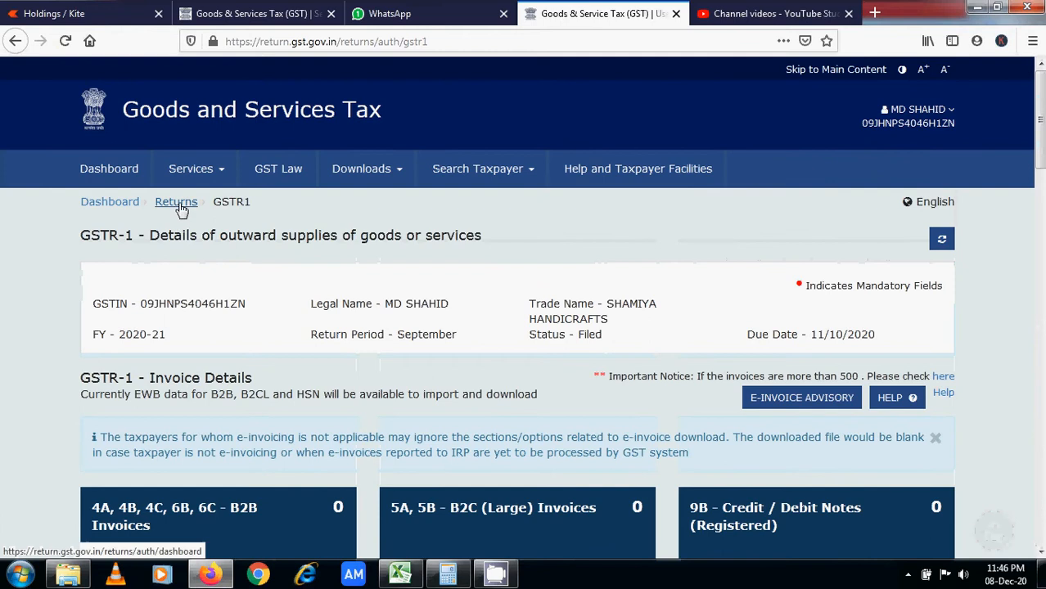
click(181, 205)
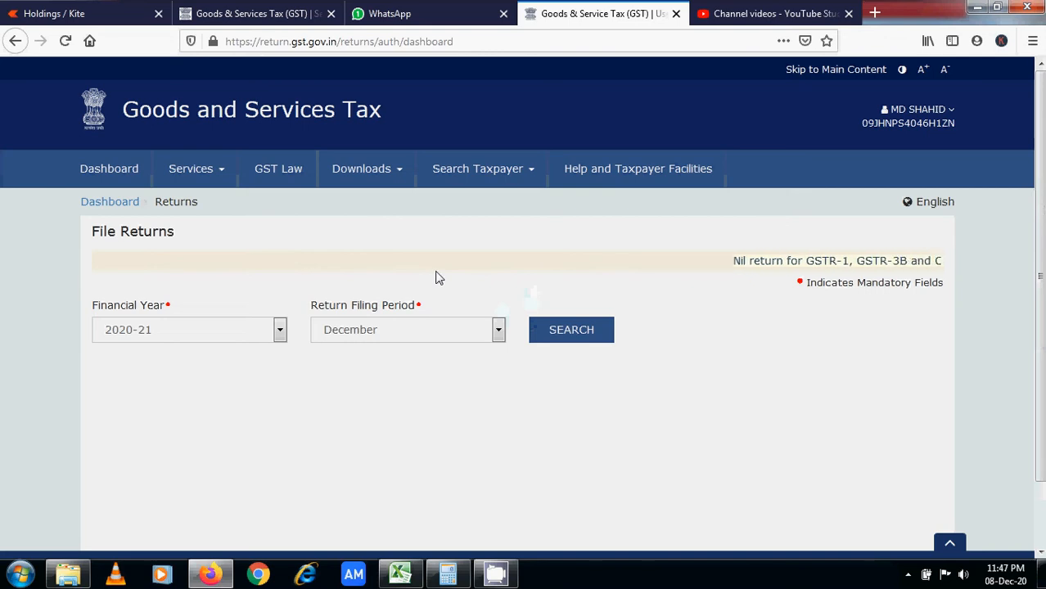
- Search the 2020-21 returns for October, then switch back to the Excel late-fee calculator
click(408, 331)
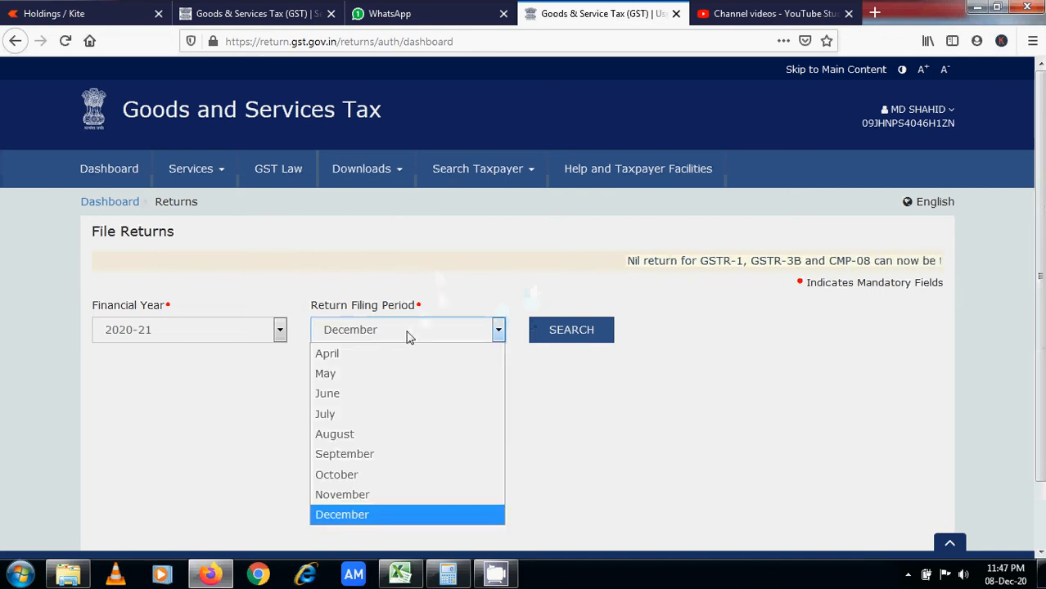
click(347, 455)
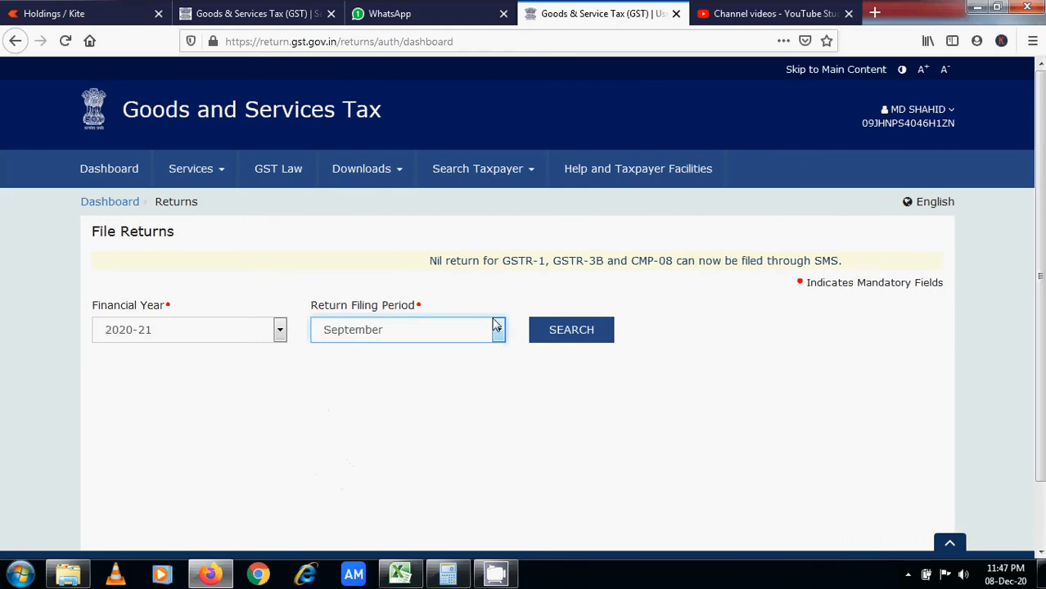
click(462, 340)
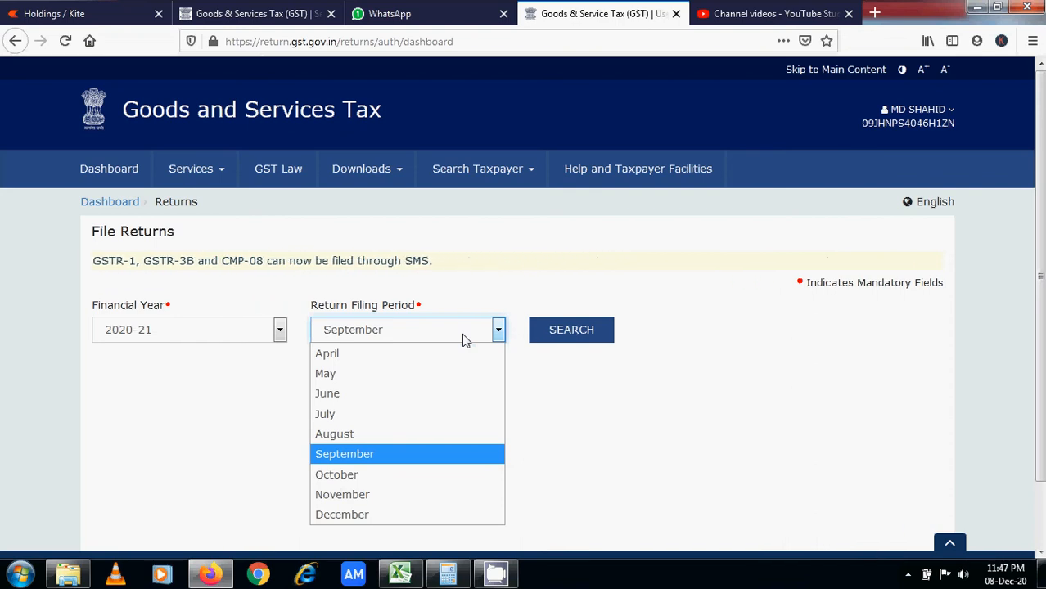
click(343, 476)
click(573, 330)
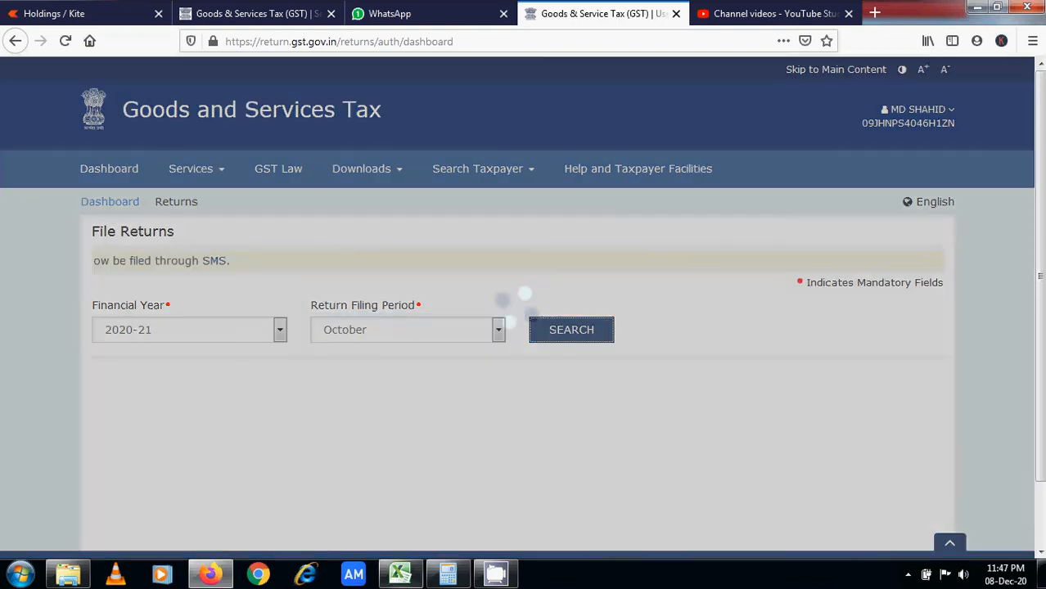
mouse_move(400, 573)
click(400, 491)
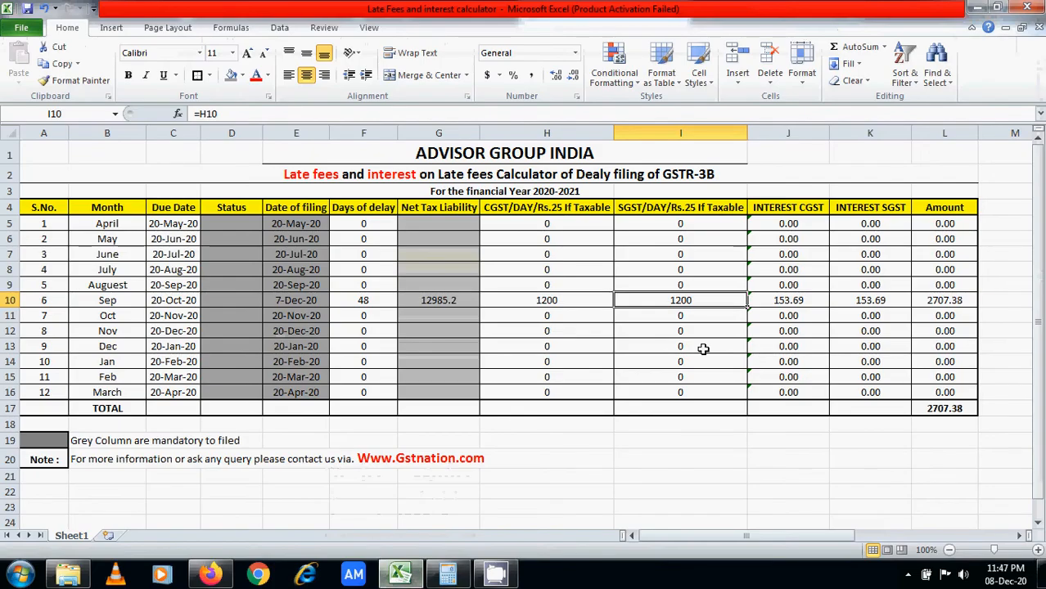
key(Right)
key(Right)
key(Left)
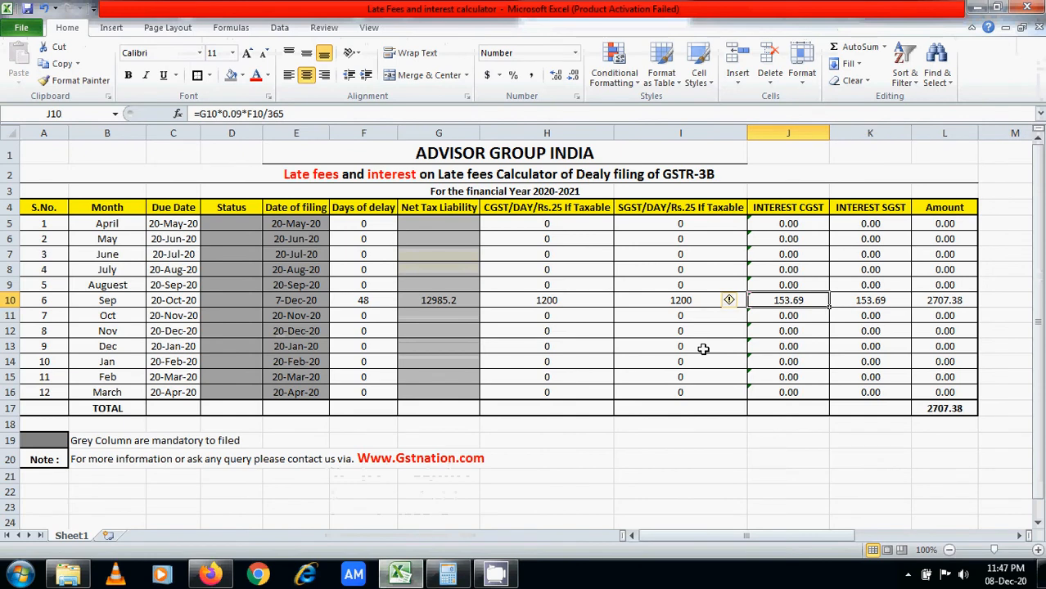
key(Right)
key(Left)
key(Left)
key(Right)
key(Right)
key(Left)
key(Right)
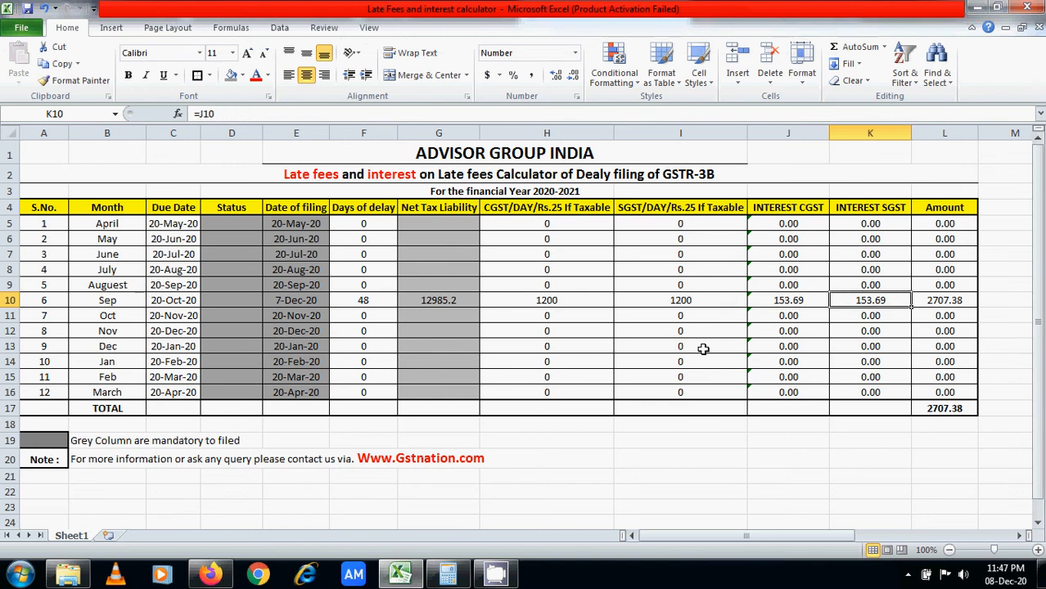
key(Left)
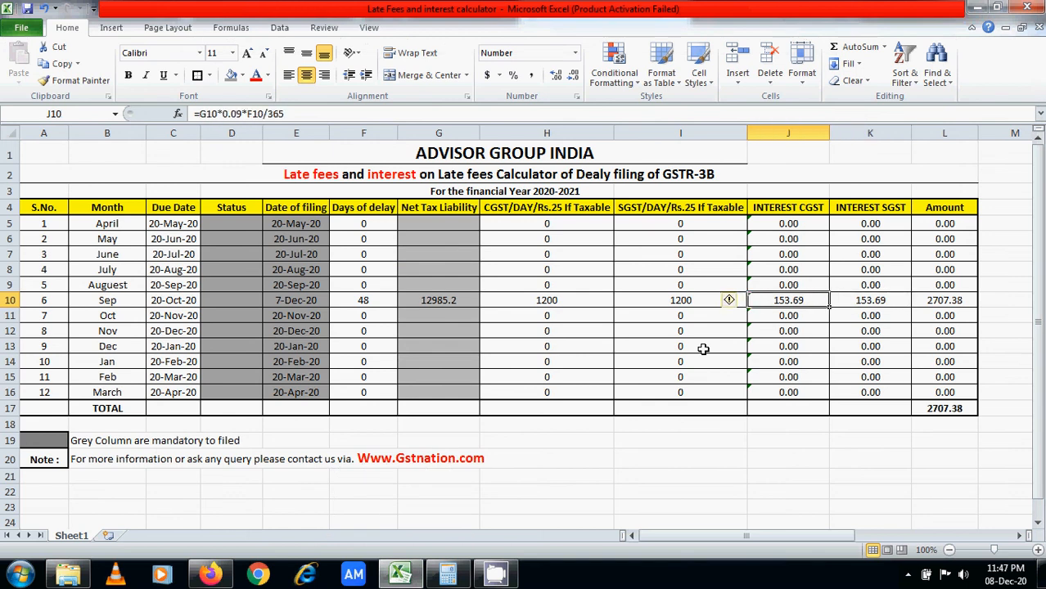
key(Right)
key(Left)
key(shift+Right)
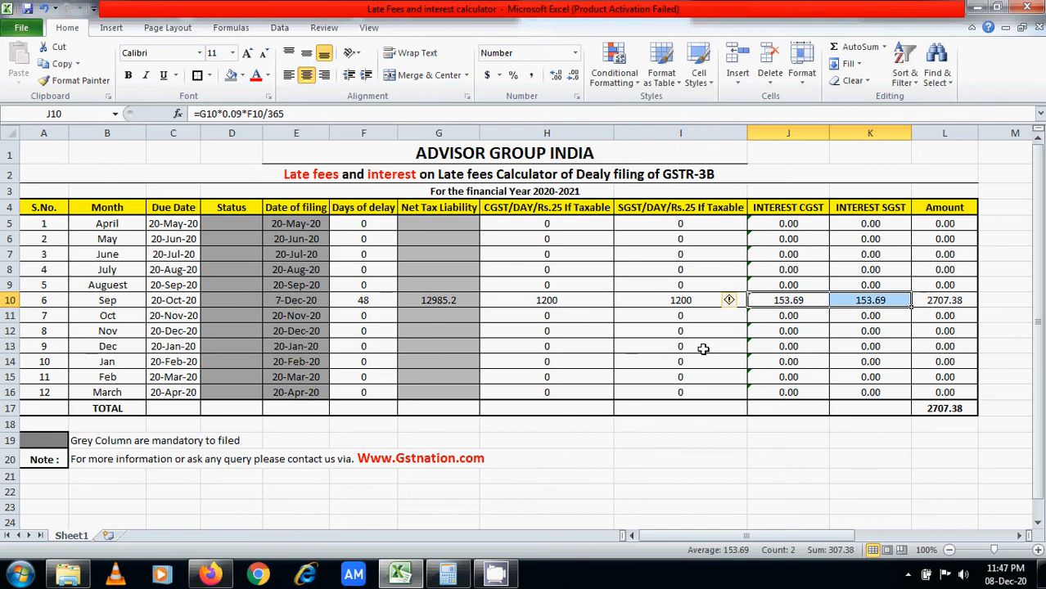
key(Left)
key(Right)
key(Right)
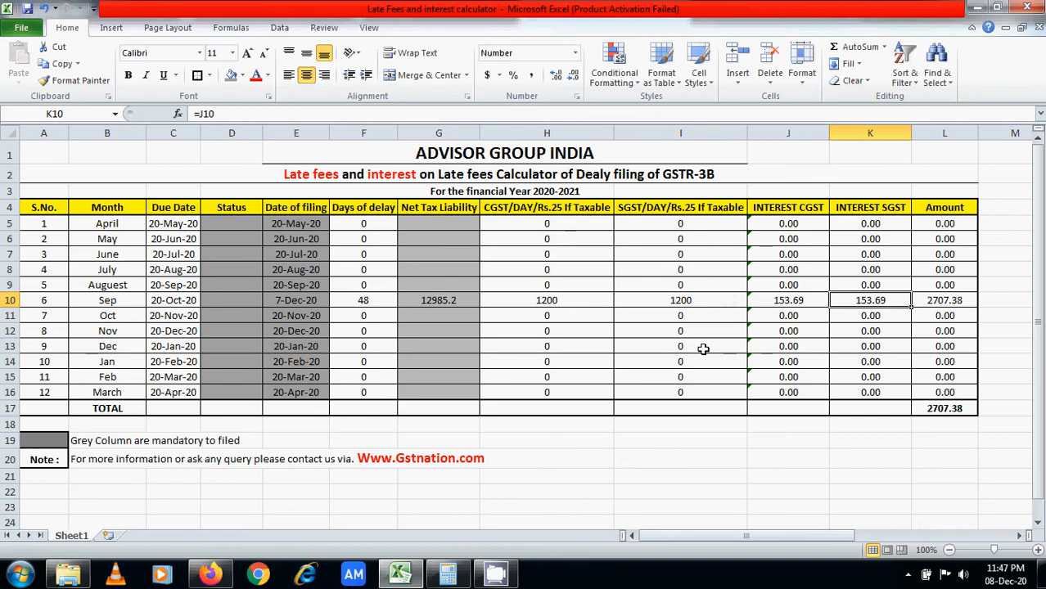
key(Left)
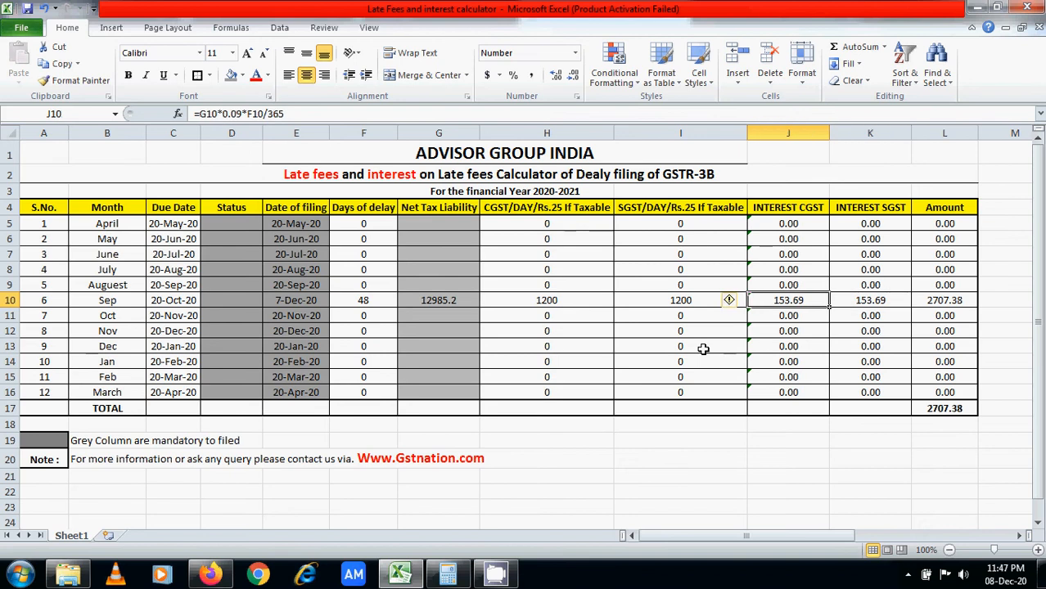
key(Left)
key(Left)
key(Left)
key(Right)
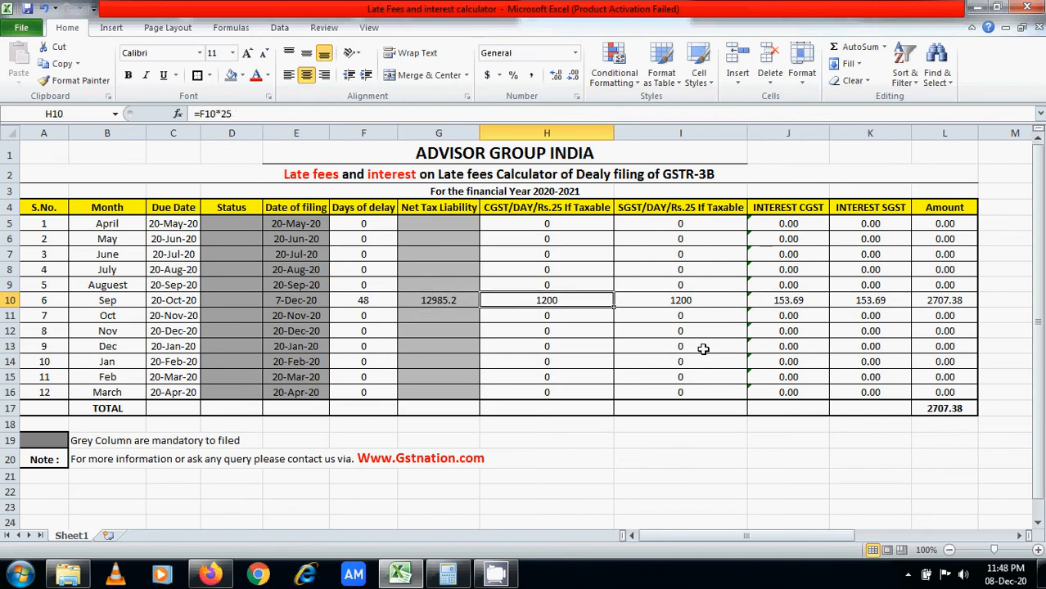
key(Right)
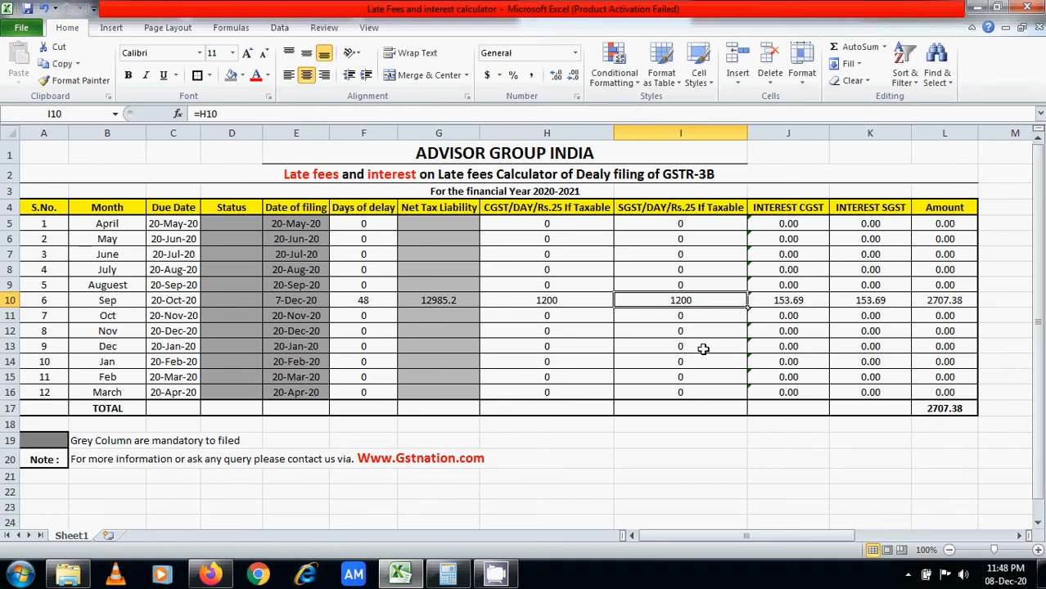
key(Right)
key(Right)
key(Right)
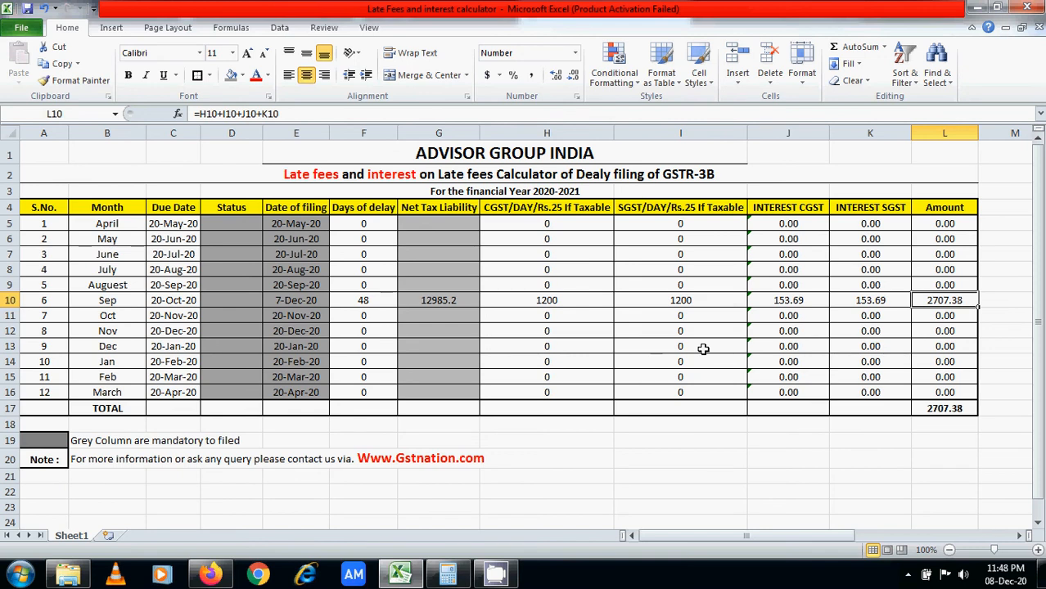
key(Left)
key(Left)
key(Left)
key(Left)
key(Left)
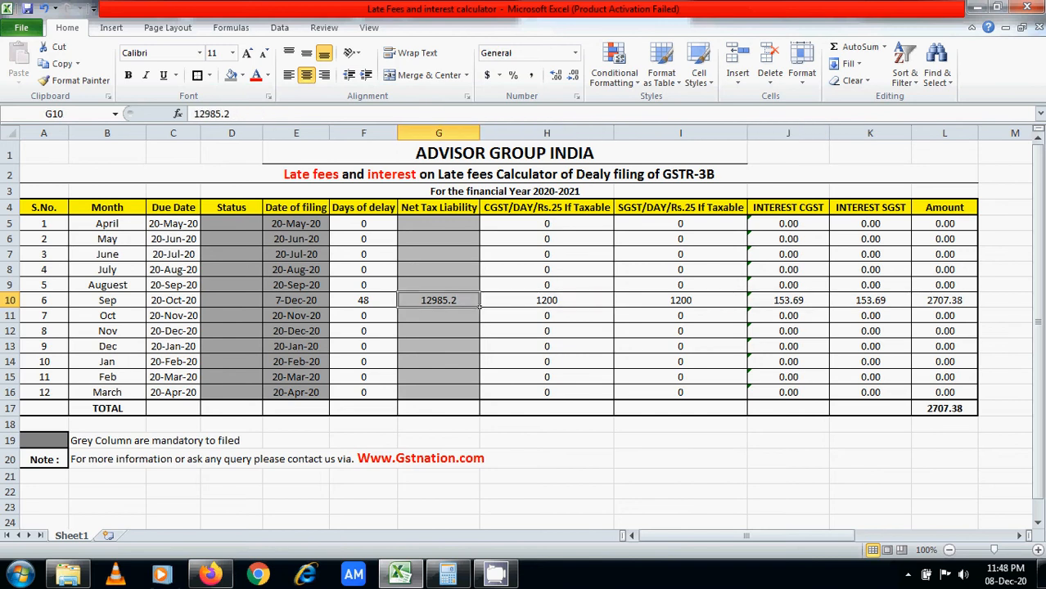
- Scroll the October tiles to confirm GSTR-1 is filed and GSTR-3B is due 24/11/2020
click(210, 575)
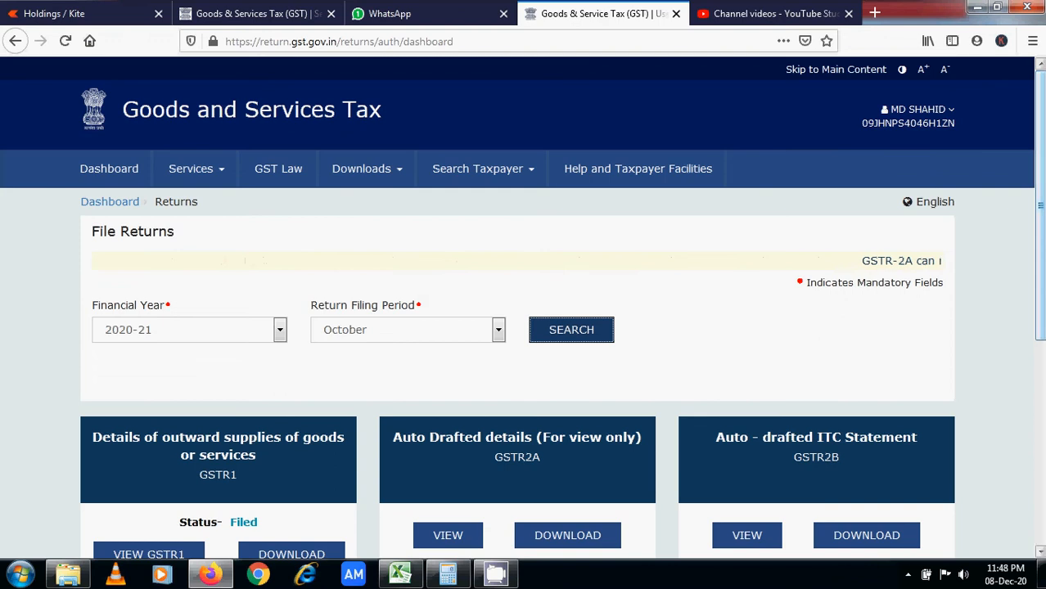
scroll(1044, 321, down, 2)
scroll(1044, 321, down, 5)
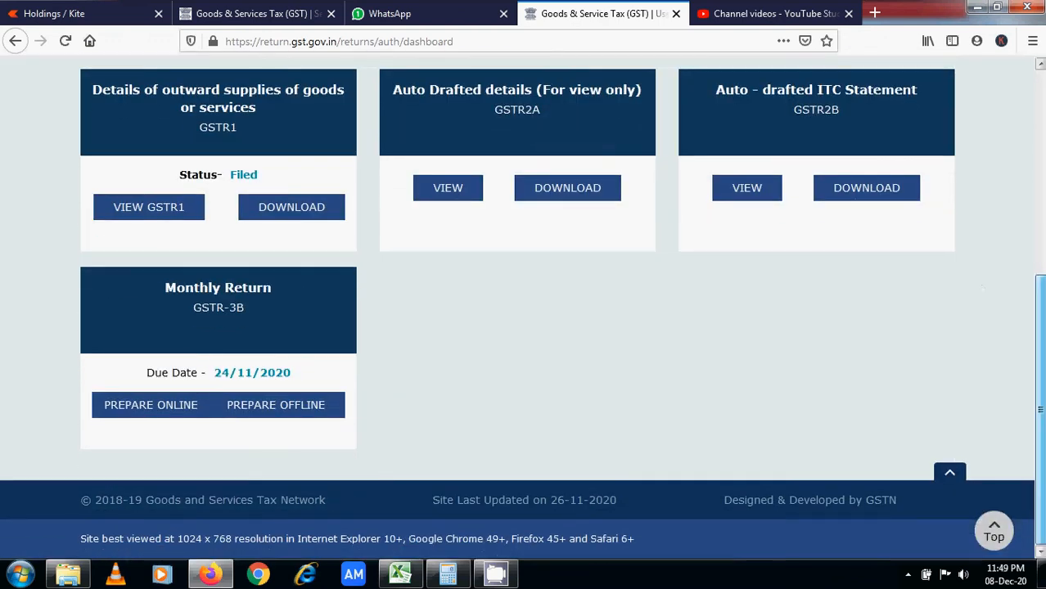
scroll(982, 288, up, 4)
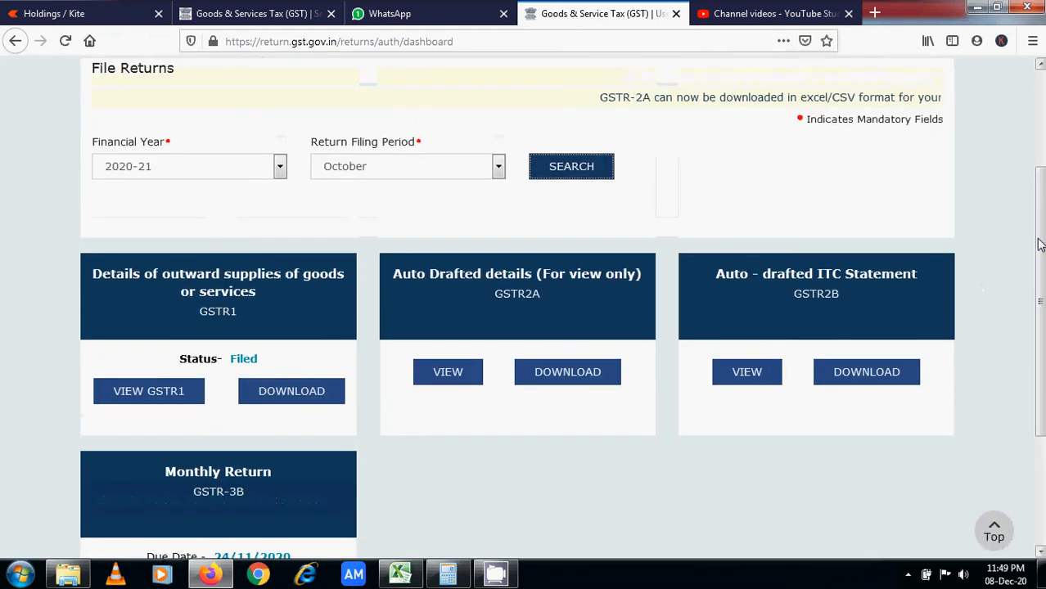
click(405, 575)
- Enter 0 as October's net tax liability in G11
key(Left)
key(Left)
key(Left)
key(Down)
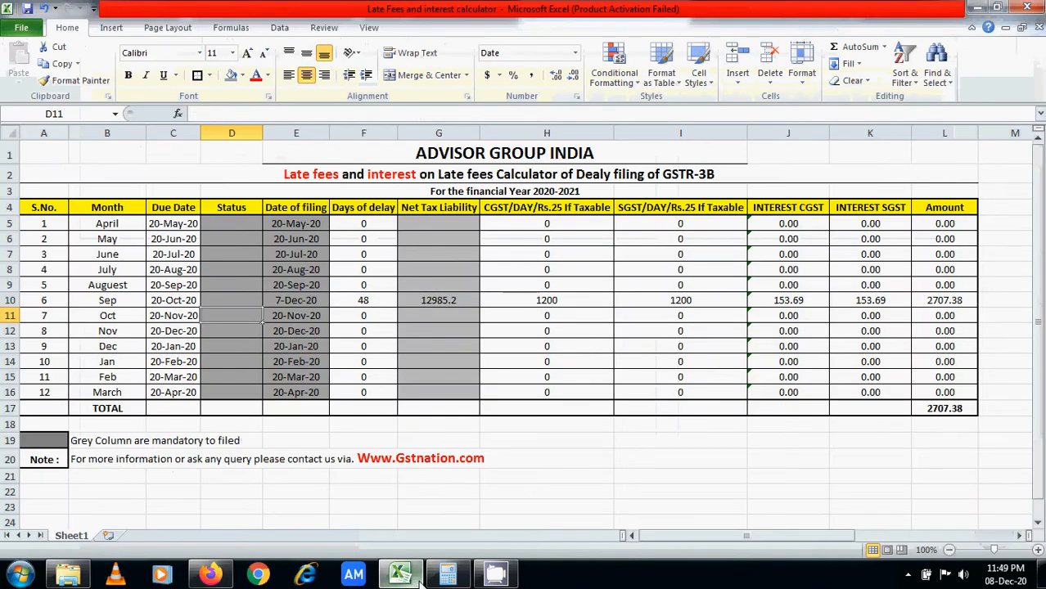
key(Right)
key(Right)
key(Right)
text(0)
key(Return)
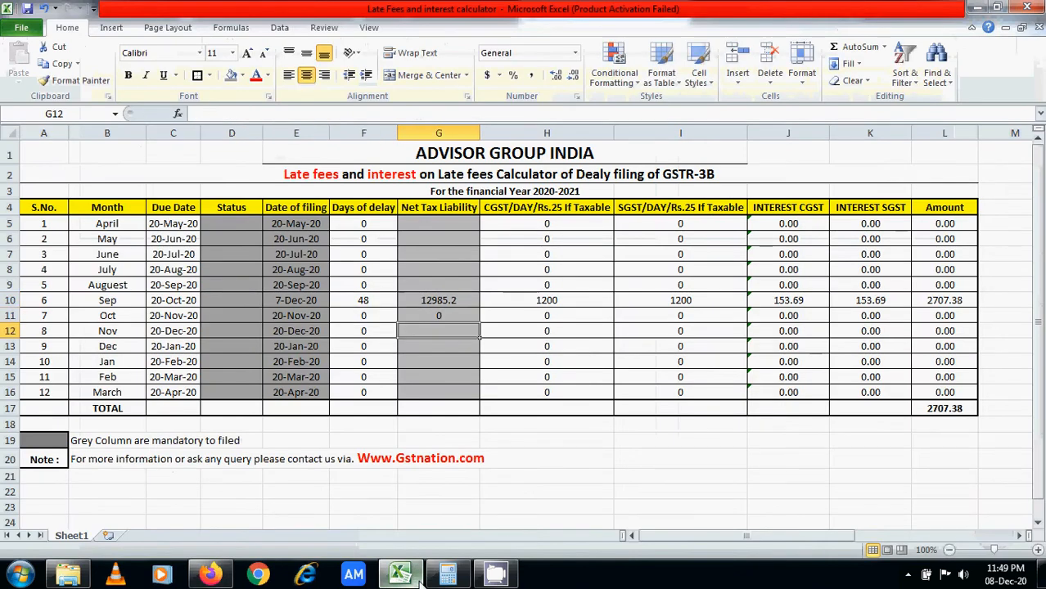
- Set October's filing date to 8-Dec-20, giving 18 days' delay and 450 late fee each
key(Up)
key(Left)
key(Left)
key(Left)
key(Left)
key(Left)
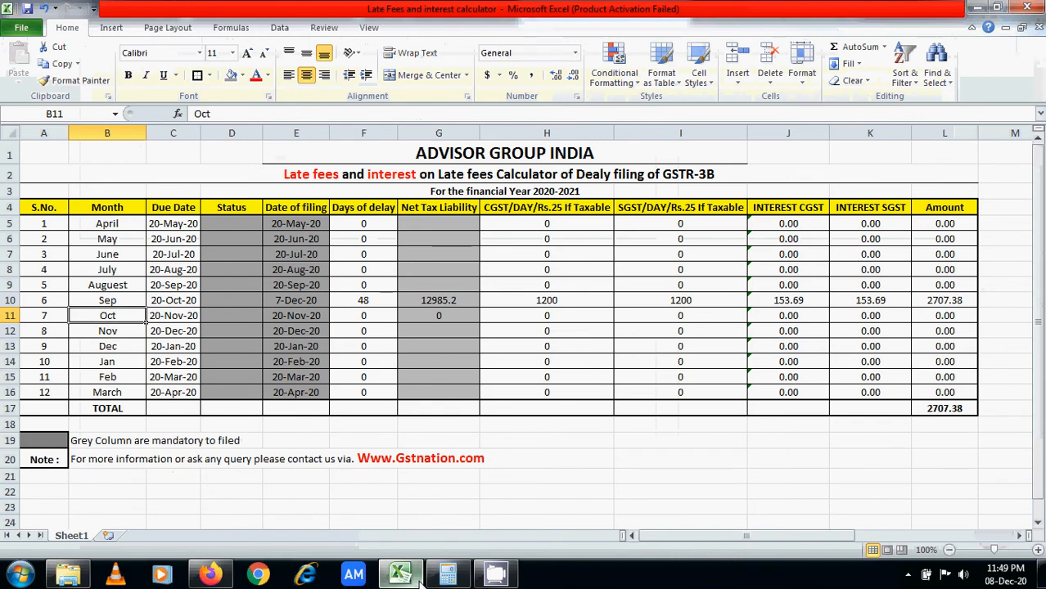
key(Right)
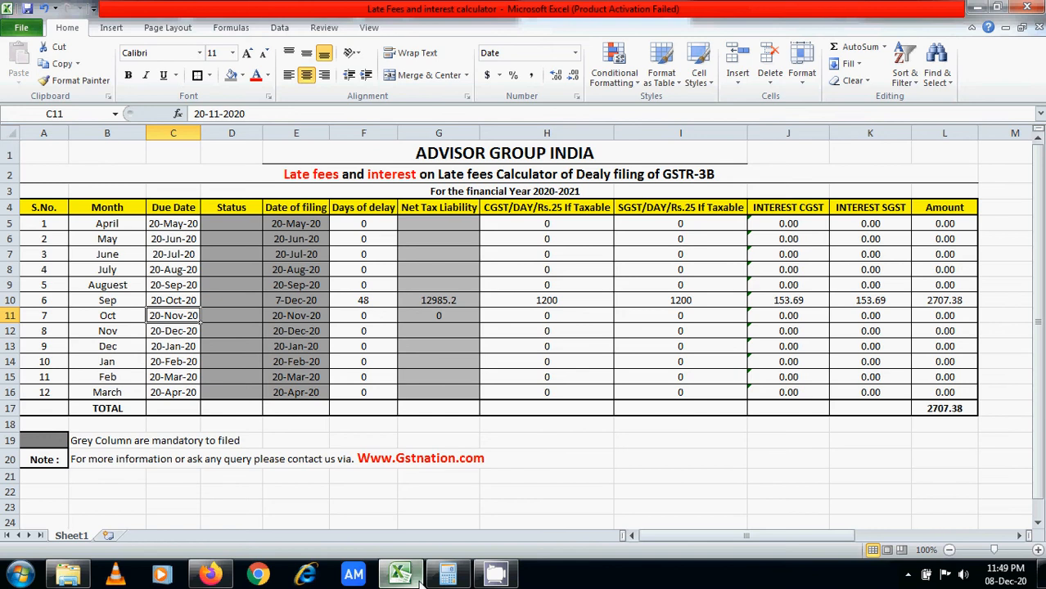
key(Right)
key(Right)
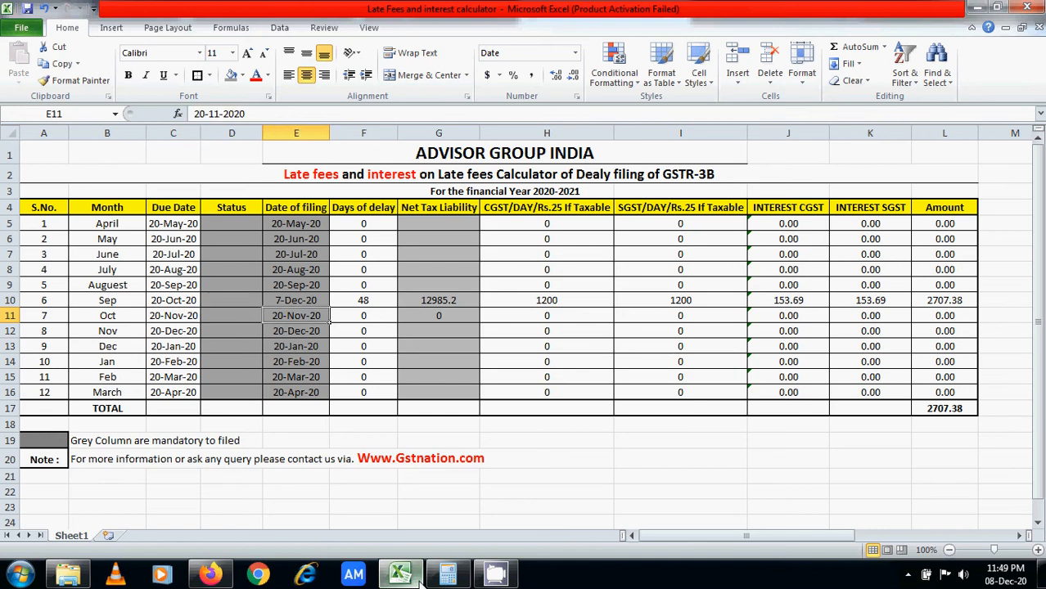
text(8-)
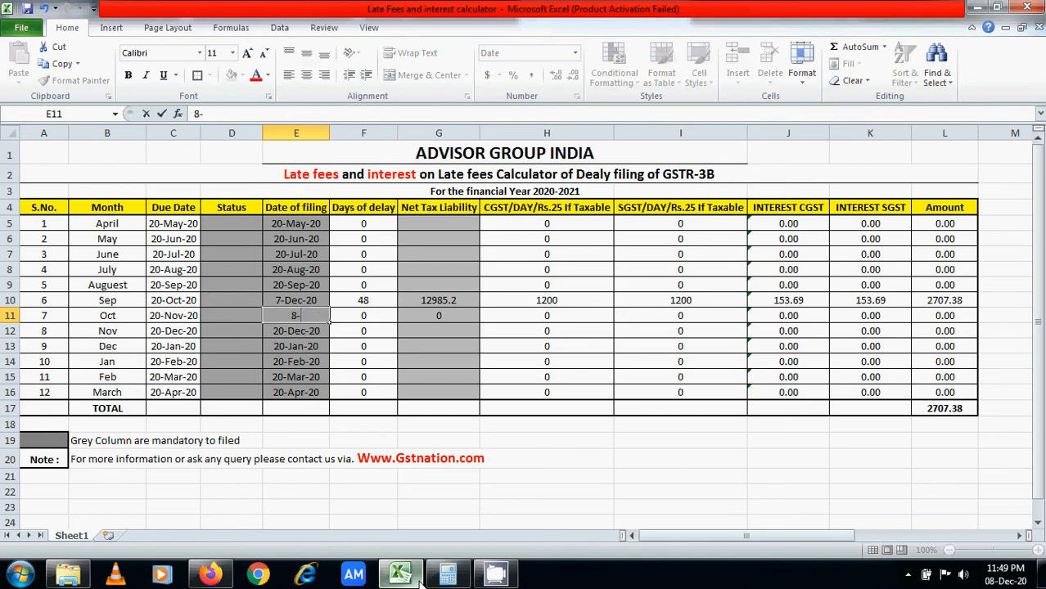
text(12-2020)
key(Return)
key(Up)
key(Right)
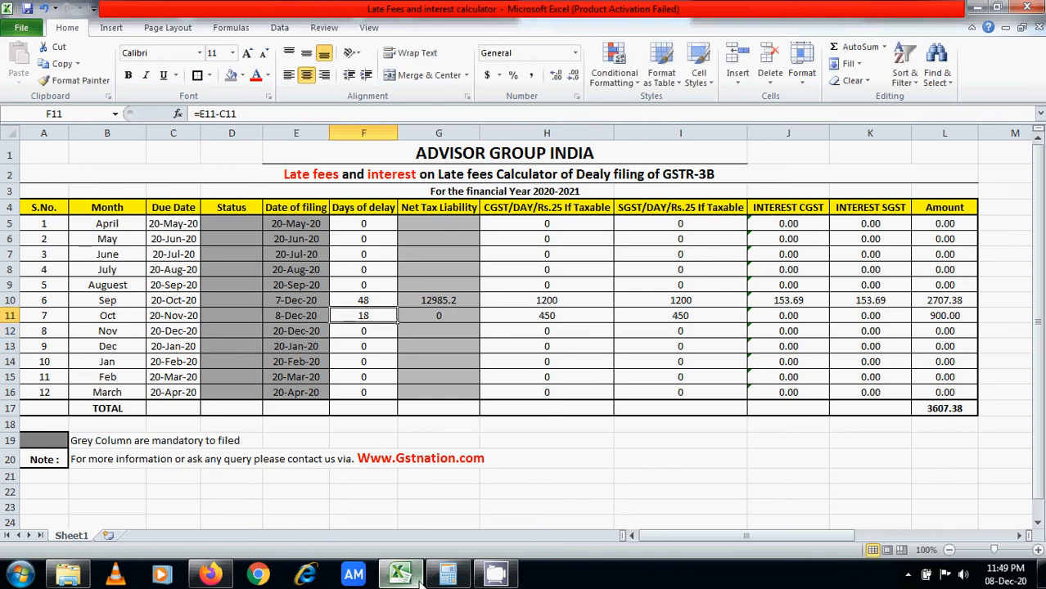
- Review October's days of delay, net tax liability and CGST late-fee formula cells
key(Right)
key(Right)
key(Right)
key(Left)
key(Left)
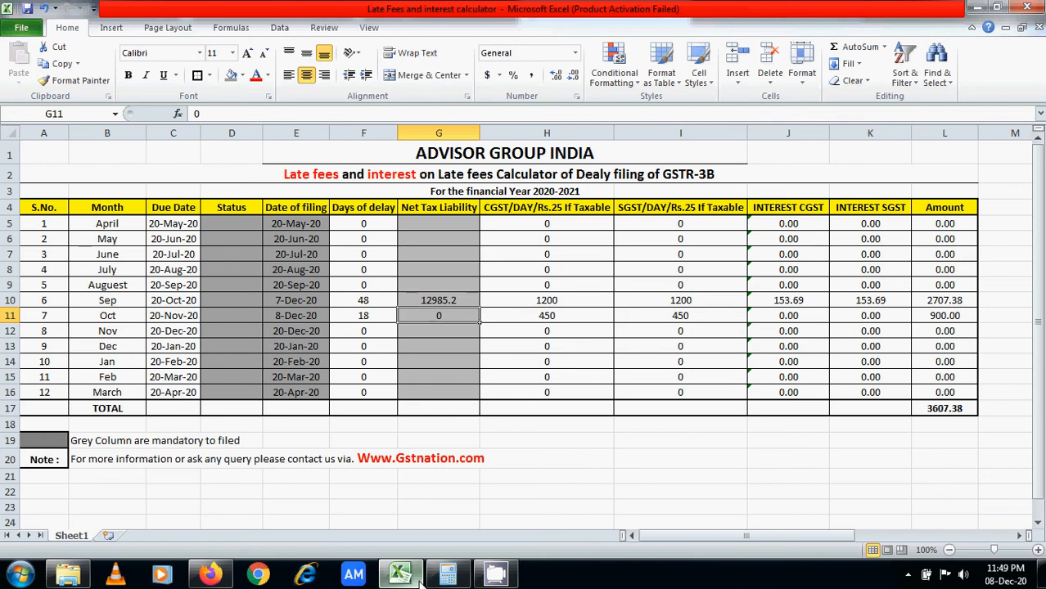
key(Right)
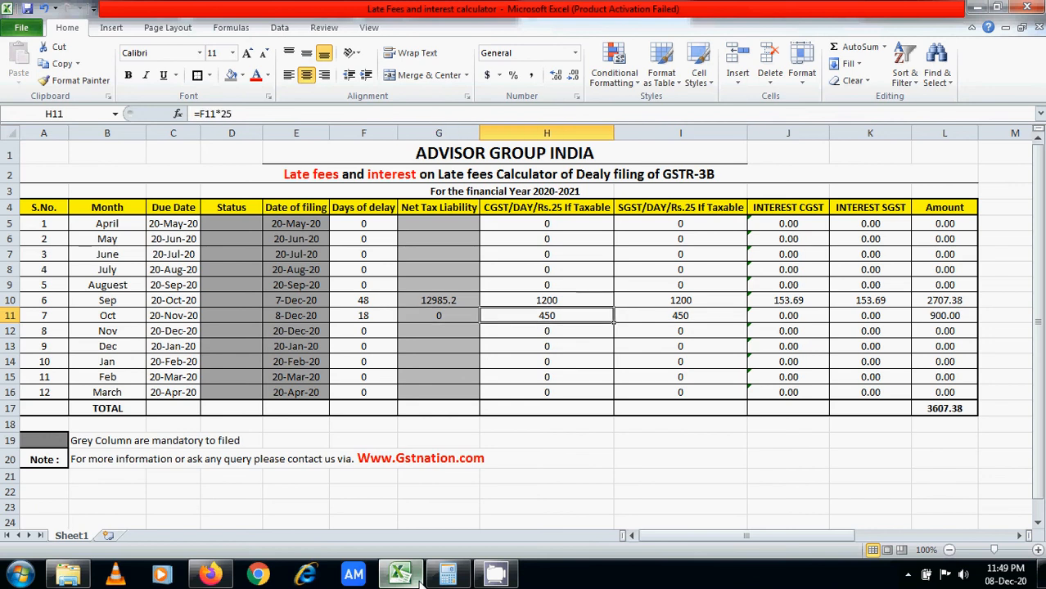
key(Right)
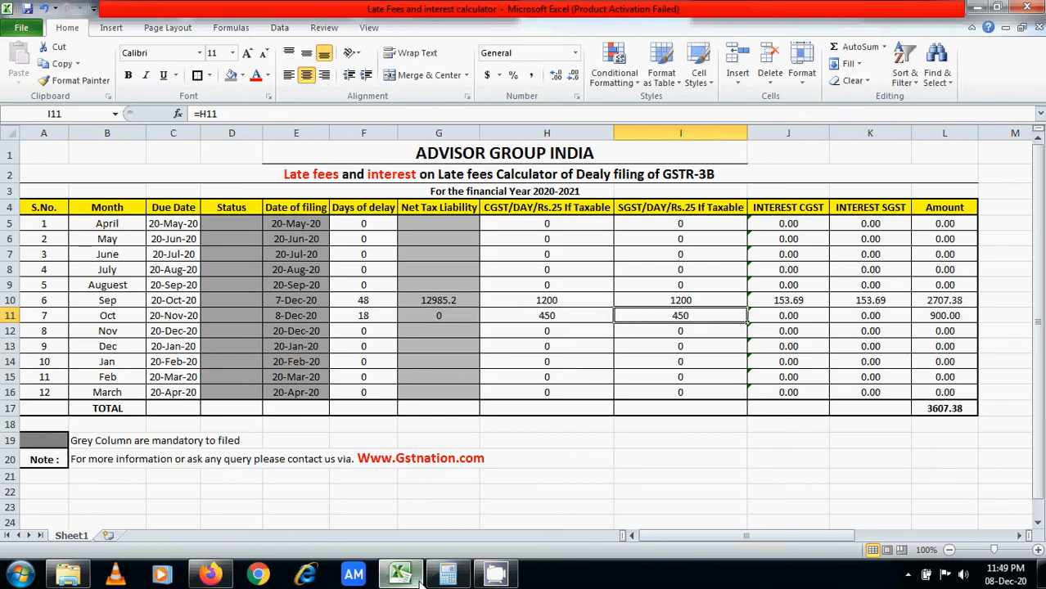
key(Left)
key(Left)
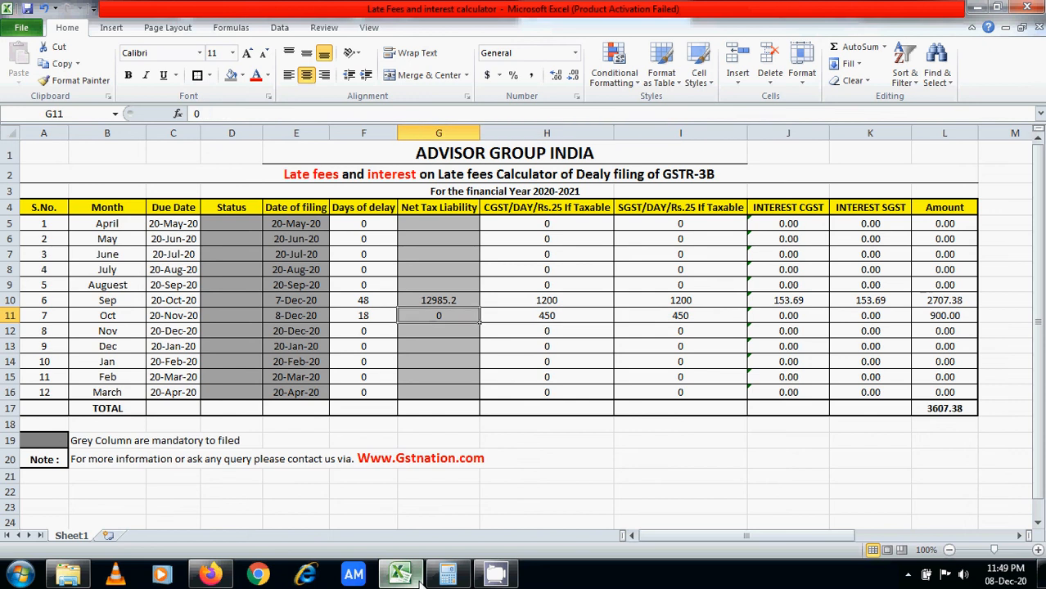
key(Left)
key(Right)
key(Right)
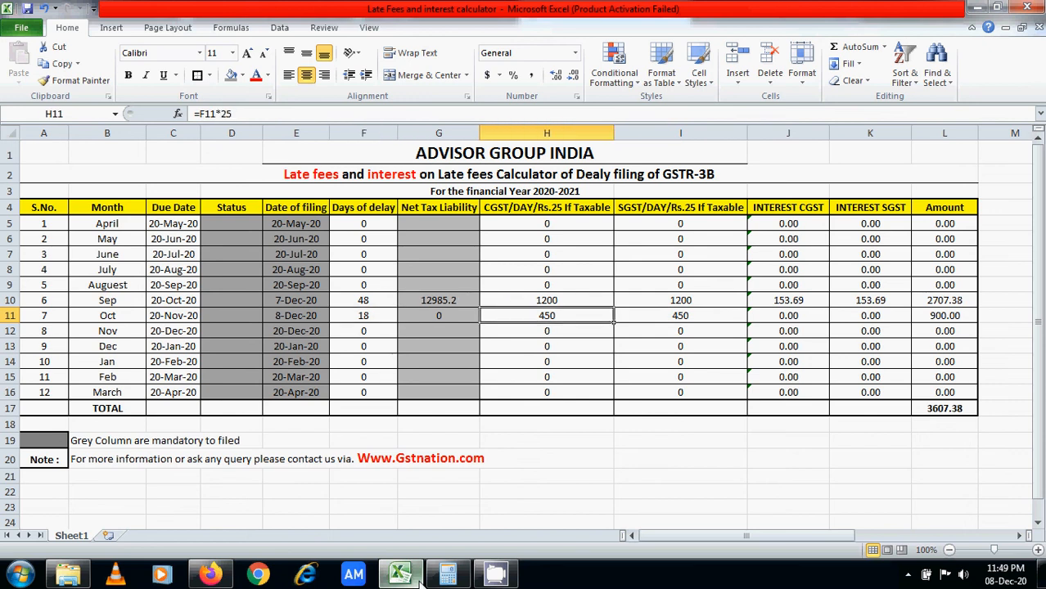
key(Left)
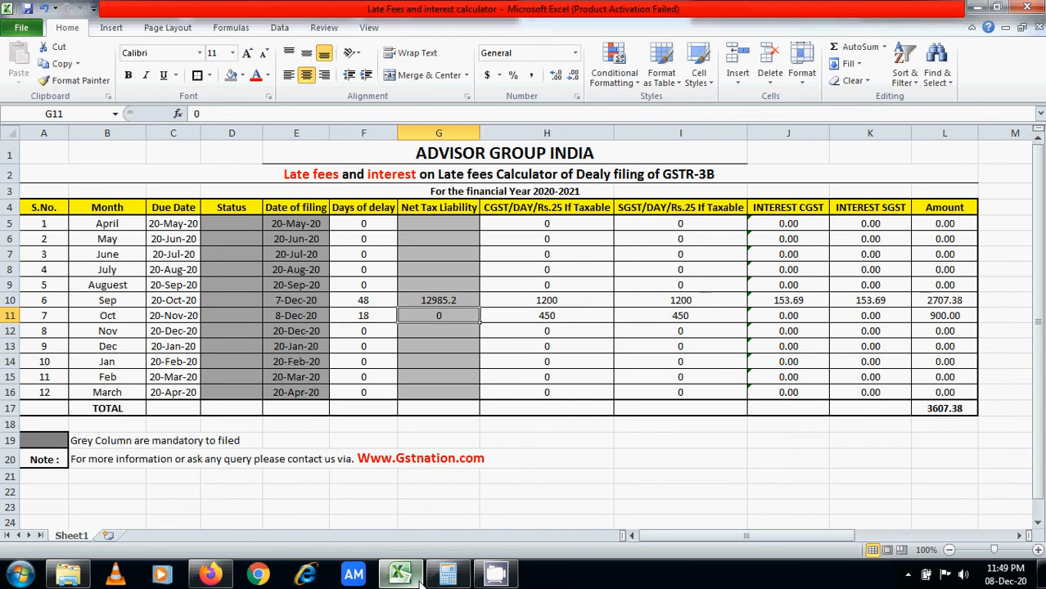
key(Right)
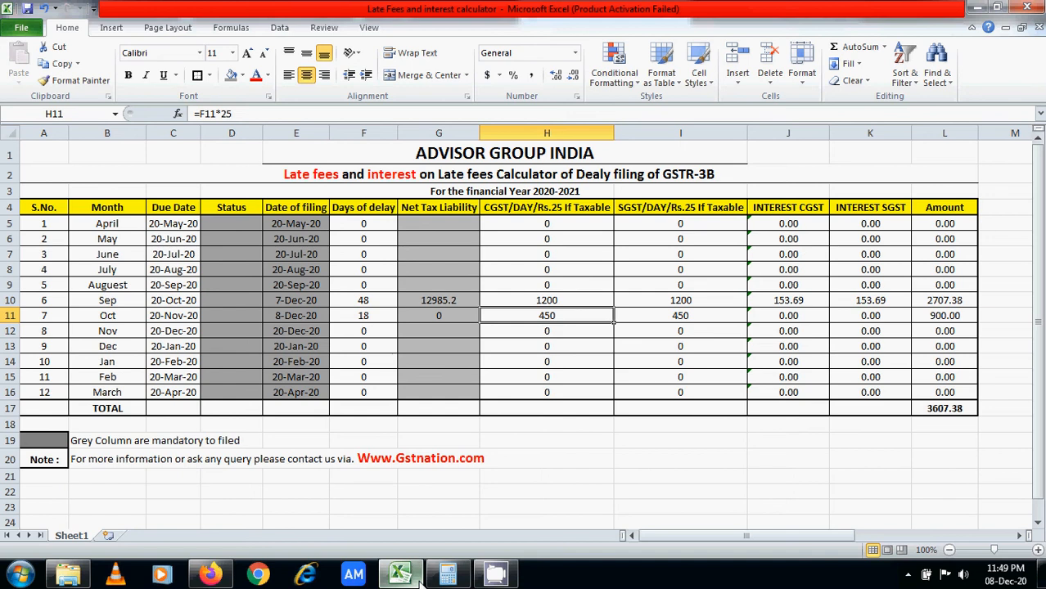
- Recheck the October row, then start editing the CGST late-fee formula in H11
key(Left)
key(Left)
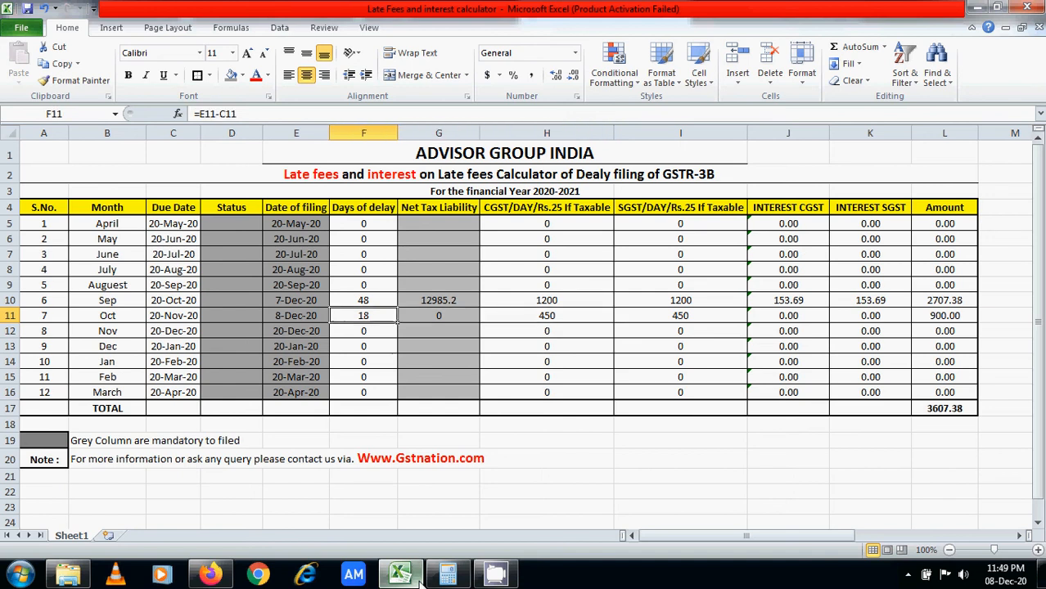
key(Right)
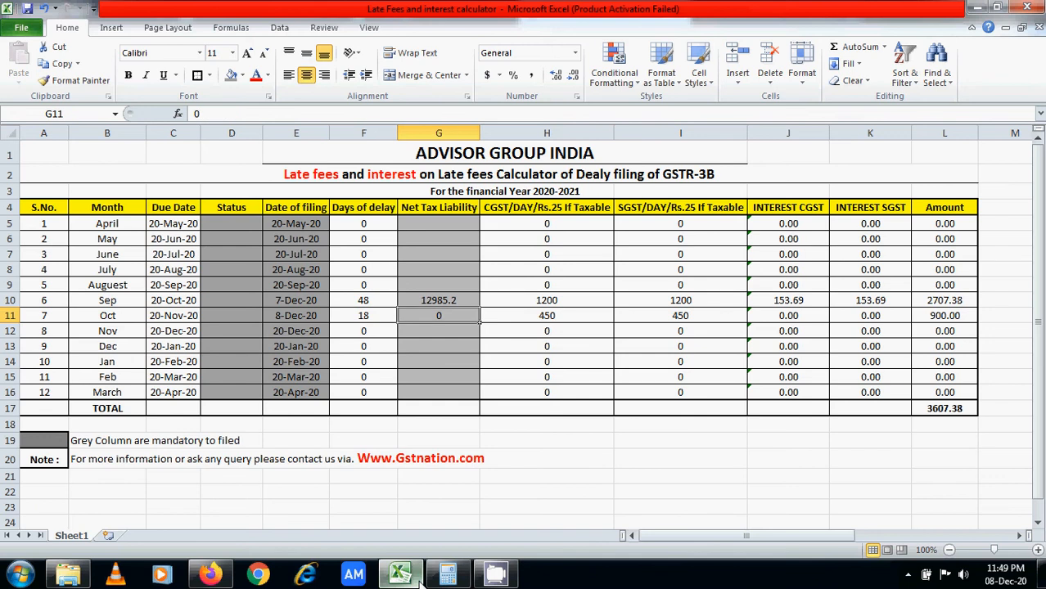
key(Left)
key(Left)
key(Left)
key(Left)
key(Left)
key(Right)
key(Right)
key(Right)
key(Right)
key(Right)
key(Right)
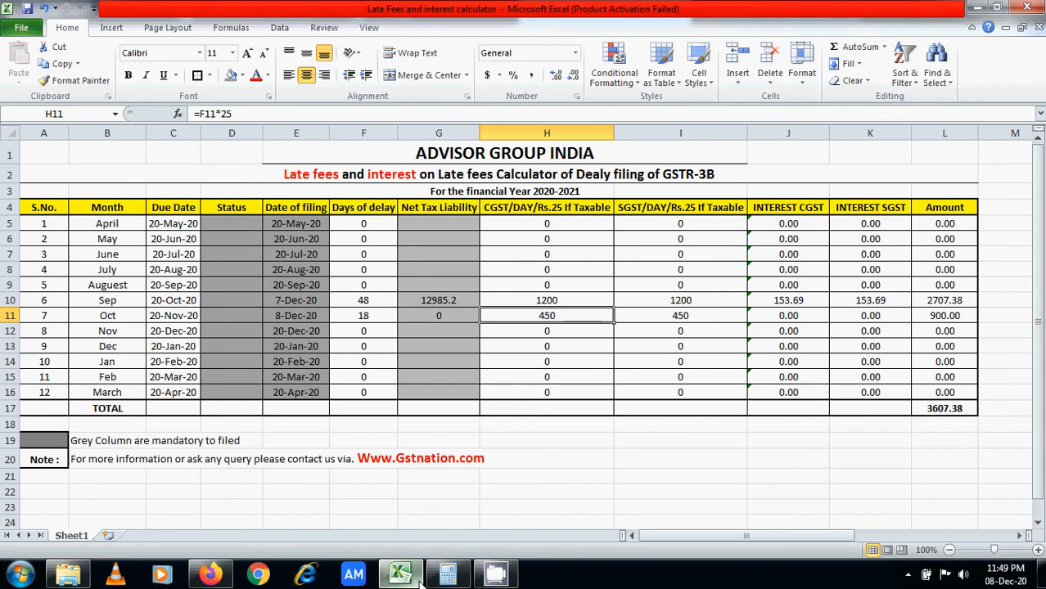
key(F2)
- Change H11 to =F11*10, making October's CGST and SGST fees 180 each and the total 3067.38
key(BackSpace)
key(BackSpace)
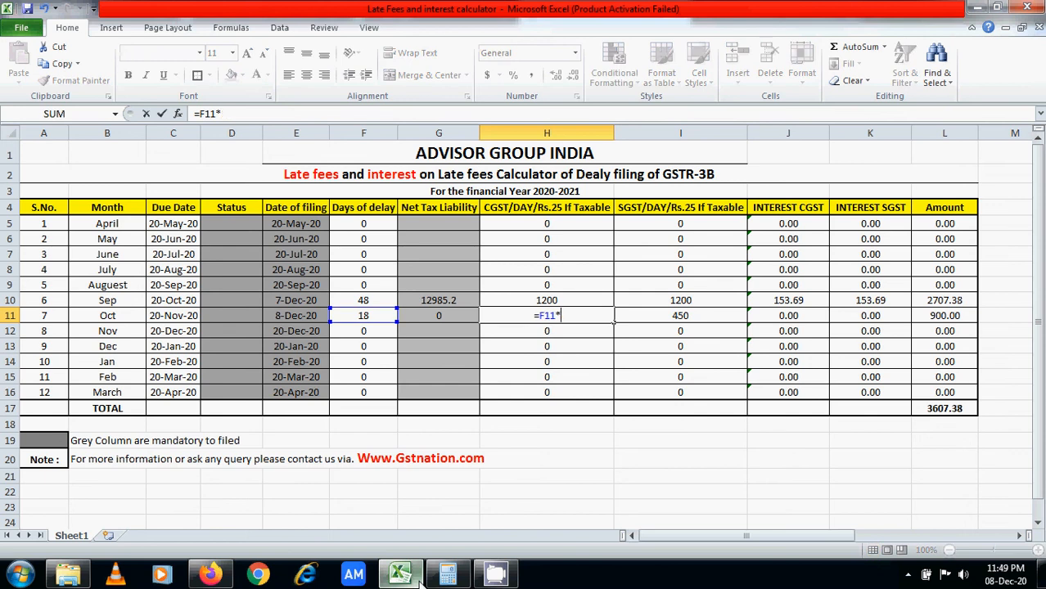
text(10)
key(Return)
key(Up)
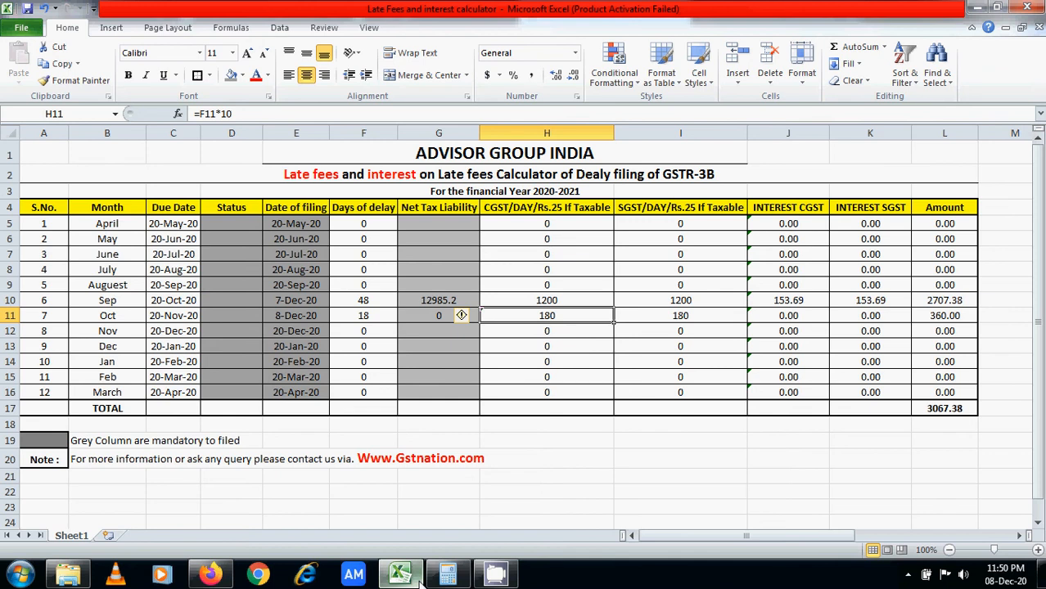
key(Right)
key(Left)
key(Left)
key(Left)
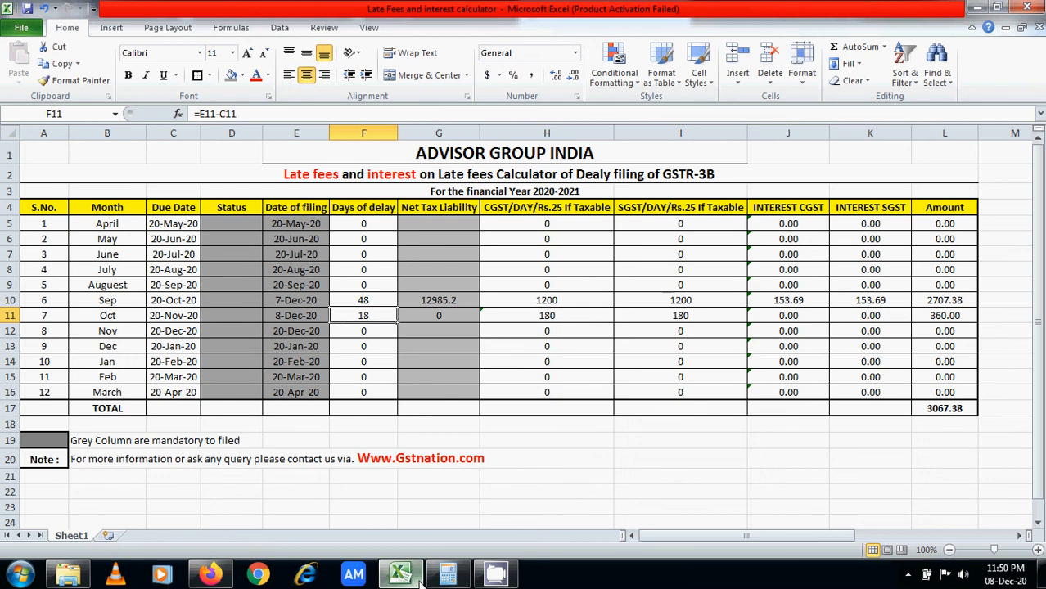
key(Right)
key(Right)
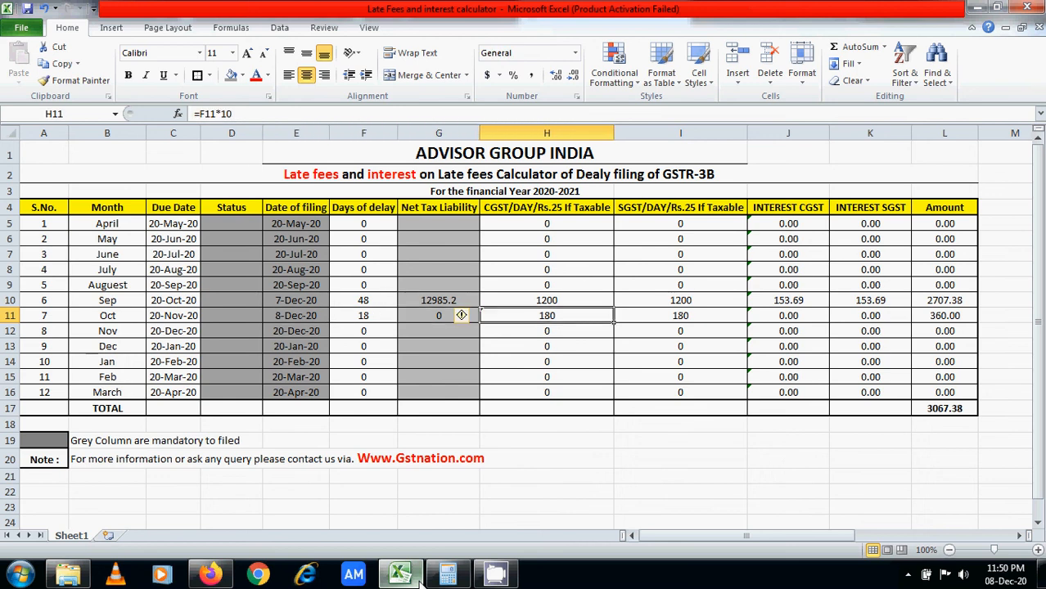
key(Right)
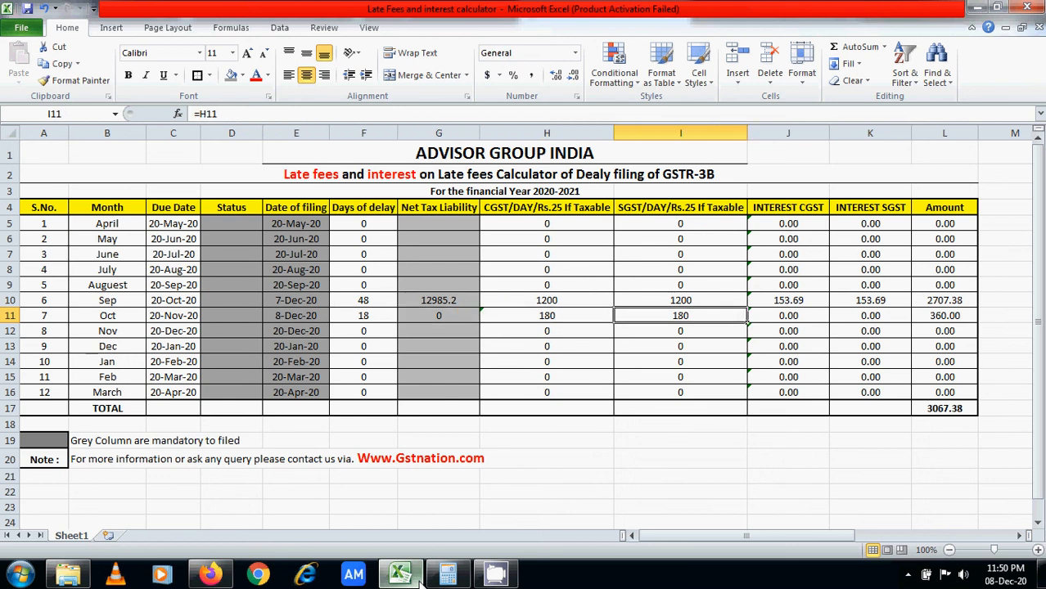
key(Left)
key(shift+Right)
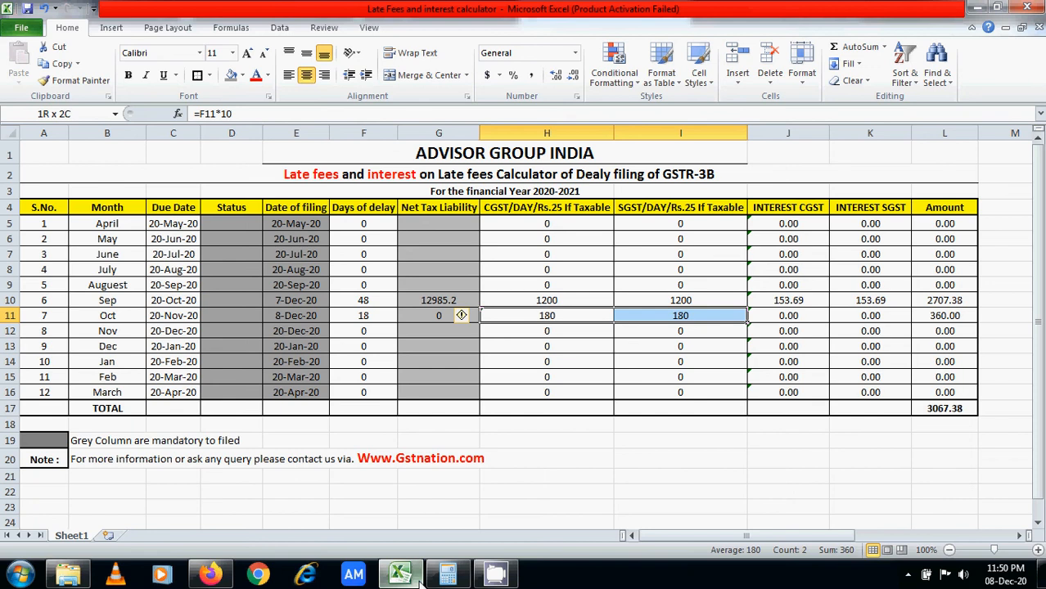
key(Right)
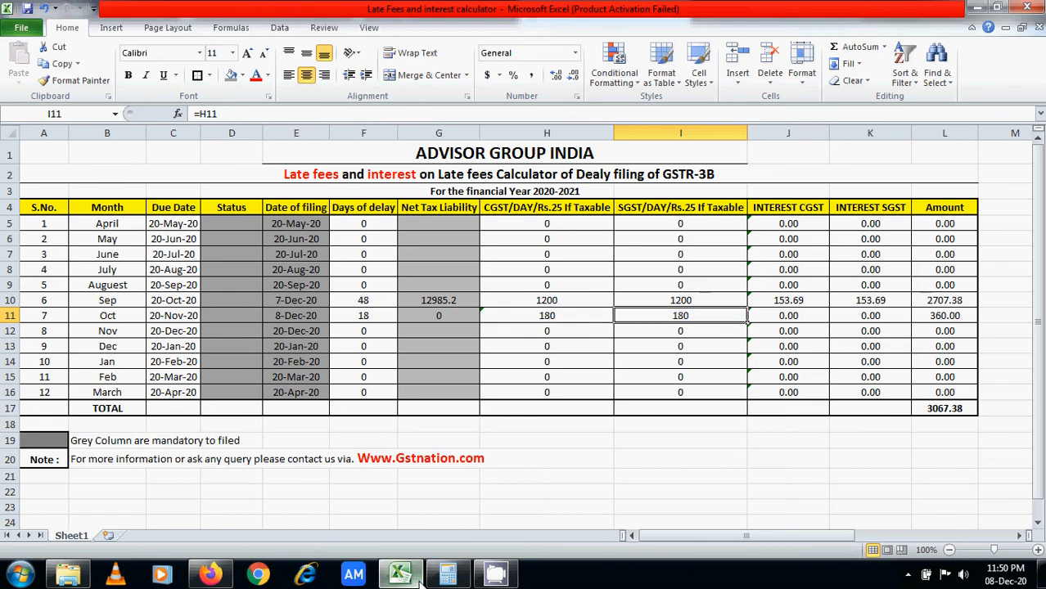
key(Left)
key(Left)
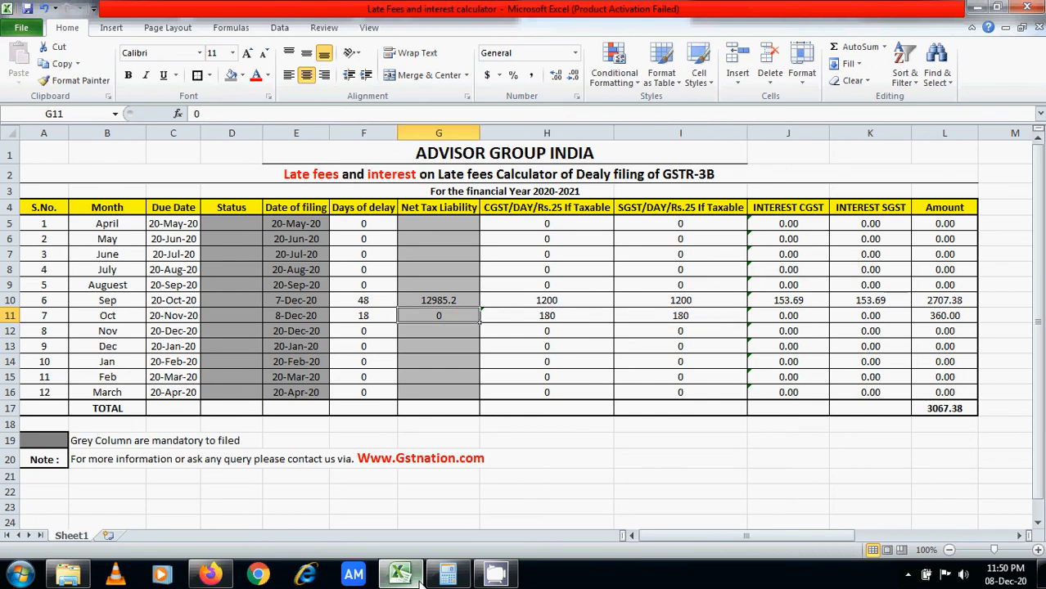
key(Left)
key(Left)
key(Left)
key(Left)
key(Left)
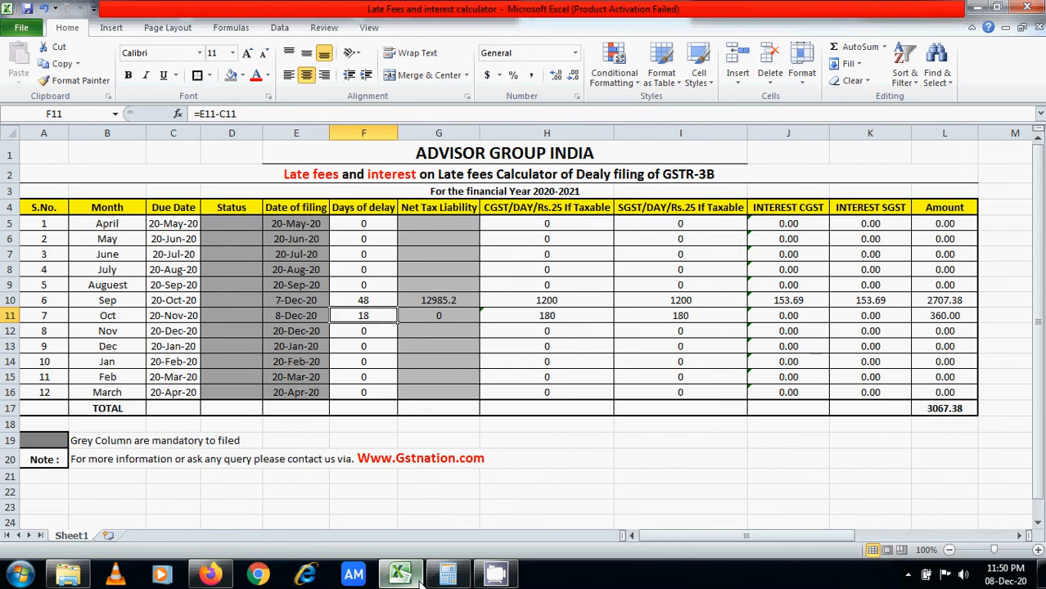
key(Right)
key(Right)
key(Right)
key(Right)
key(Right)
key(Right)
key(Right)
key(Right)
key(Right)
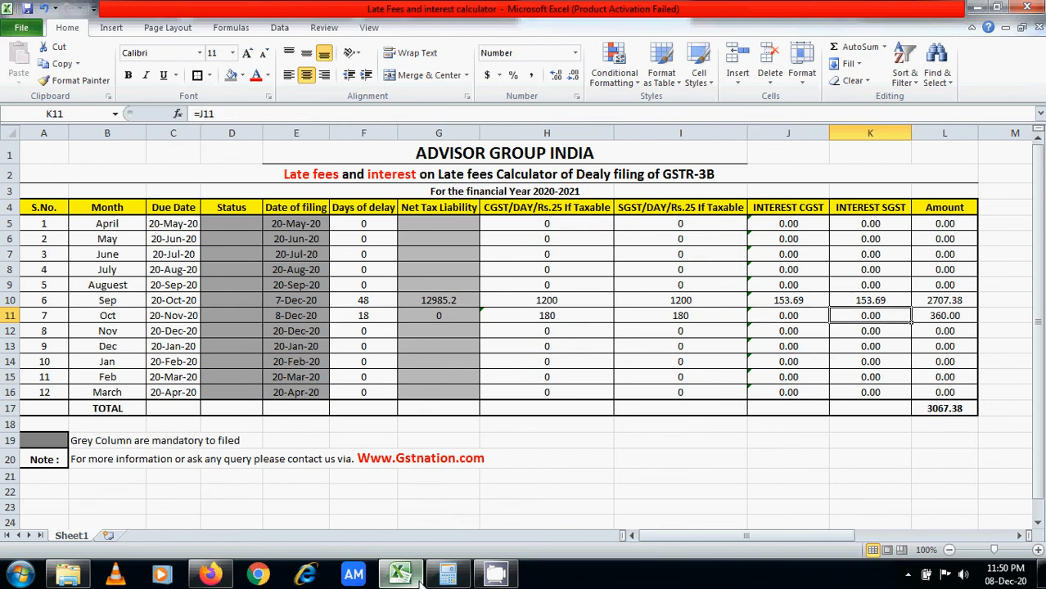
key(Left)
key(Left)
key(Left)
key(Left)
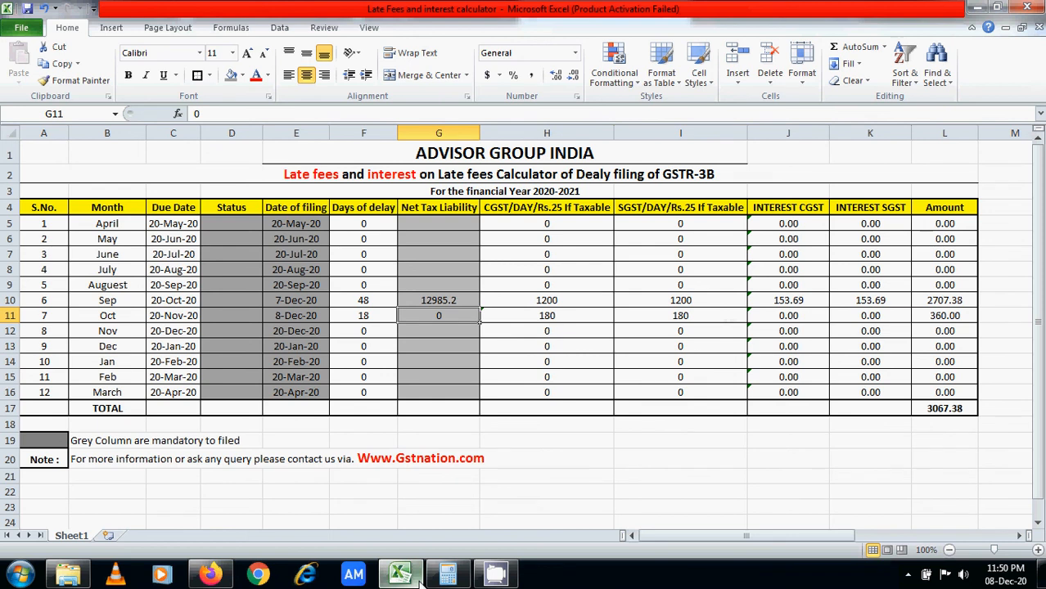
key(Right)
key(Right)
key(Right)
key(Right)
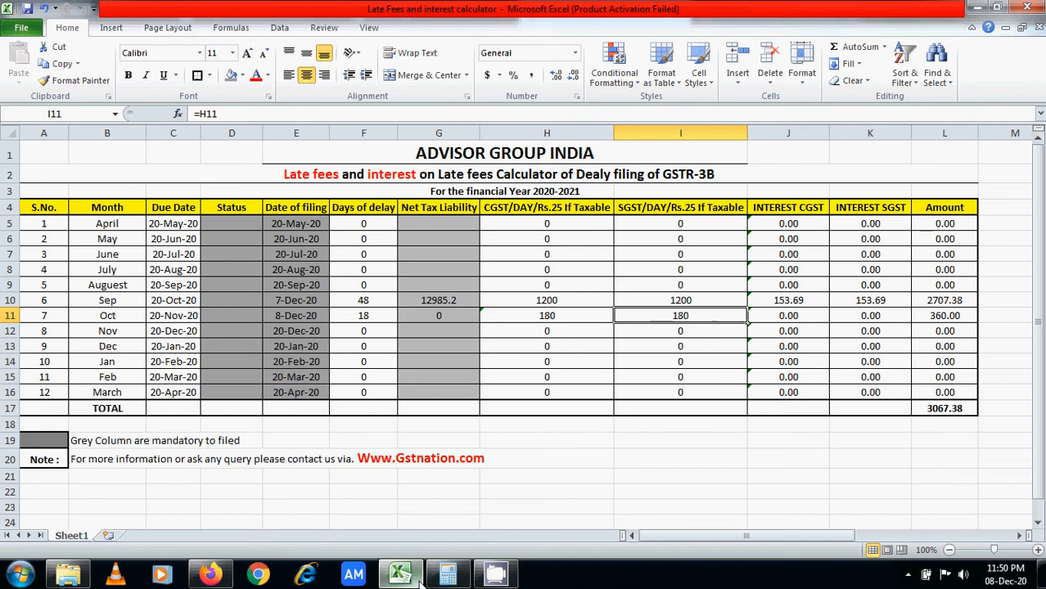
key(Left)
key(Left)
key(Left)
key(Left)
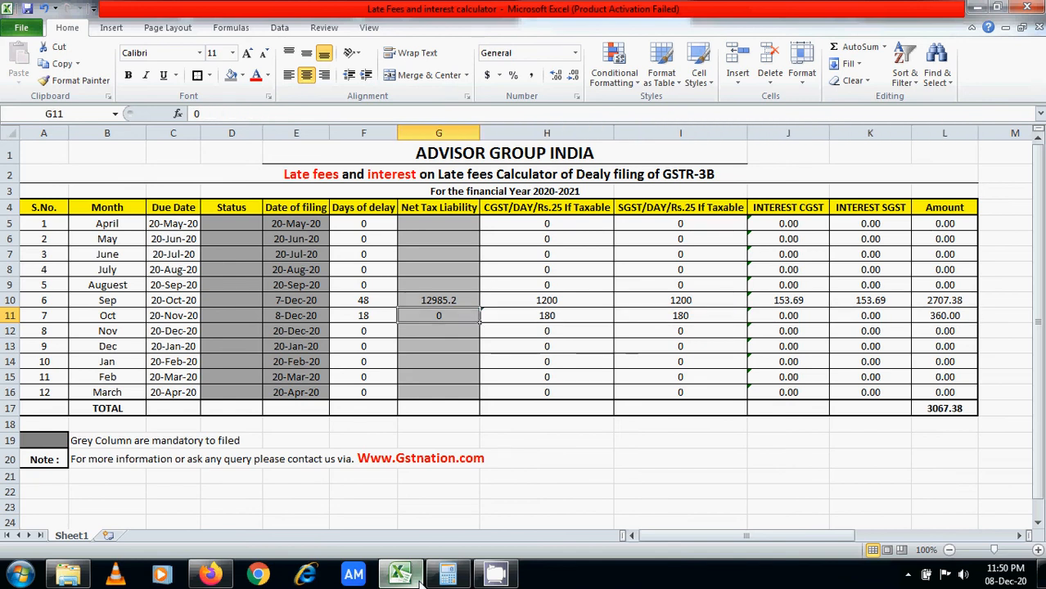
key(Right)
key(Right)
key(Right)
key(Left)
key(Left)
key(Left)
key(Left)
key(Left)
key(Left)
key(Left)
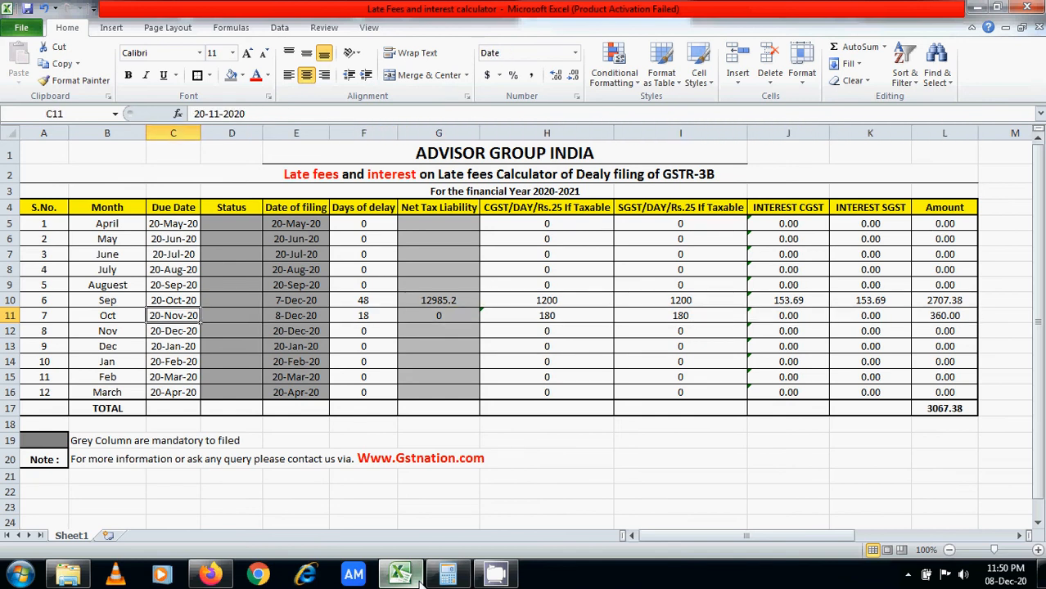
key(Right)
key(Right)
key(Right)
key(Right)
key(Right)
key(Right)
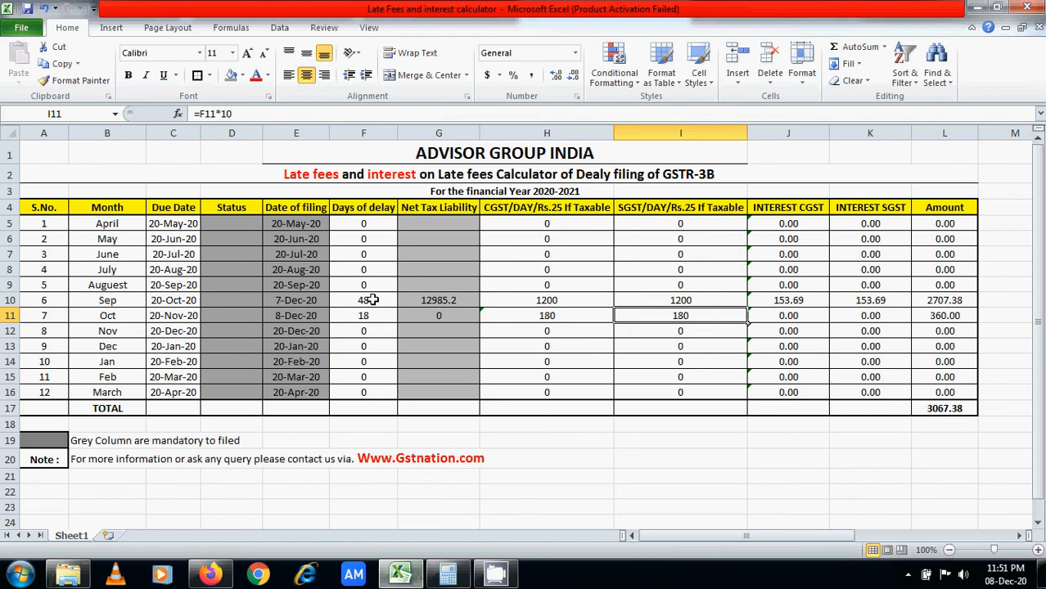
key(Left)
key(Left)
key(Left)
key(Up)
- Check the September CGST and SGST late-fee formulas, then start the October 2020-21 GSTR-3B online
key(Right)
key(Right)
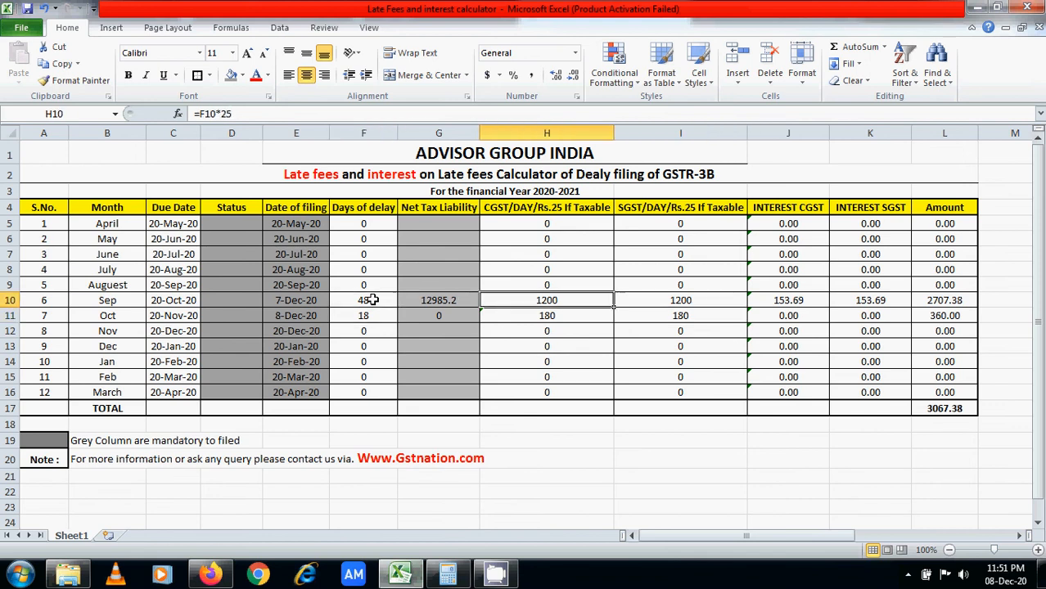
key(Right)
click(211, 575)
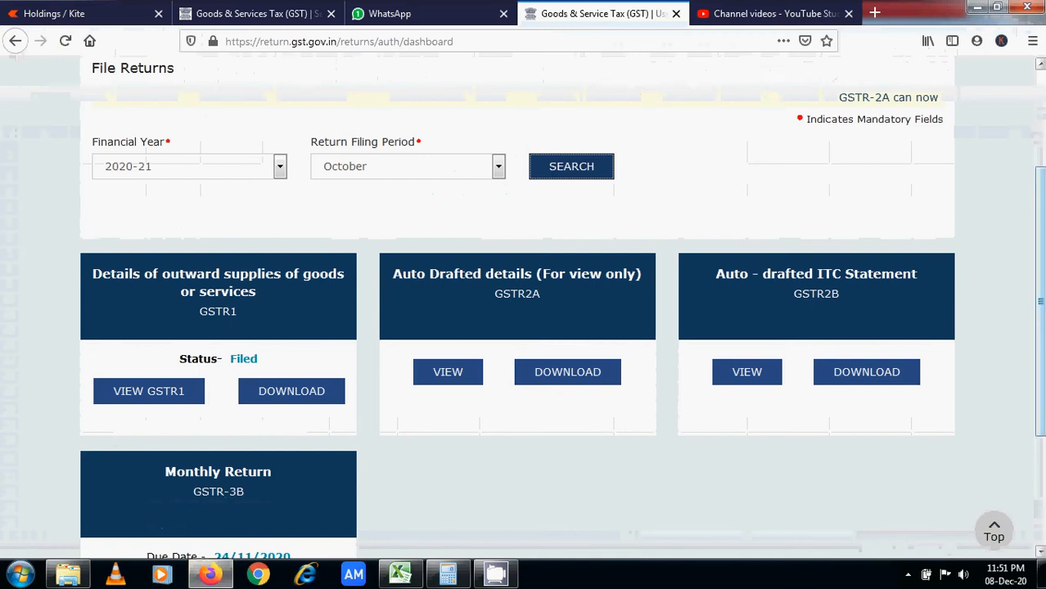
scroll(1038, 361, down, 2)
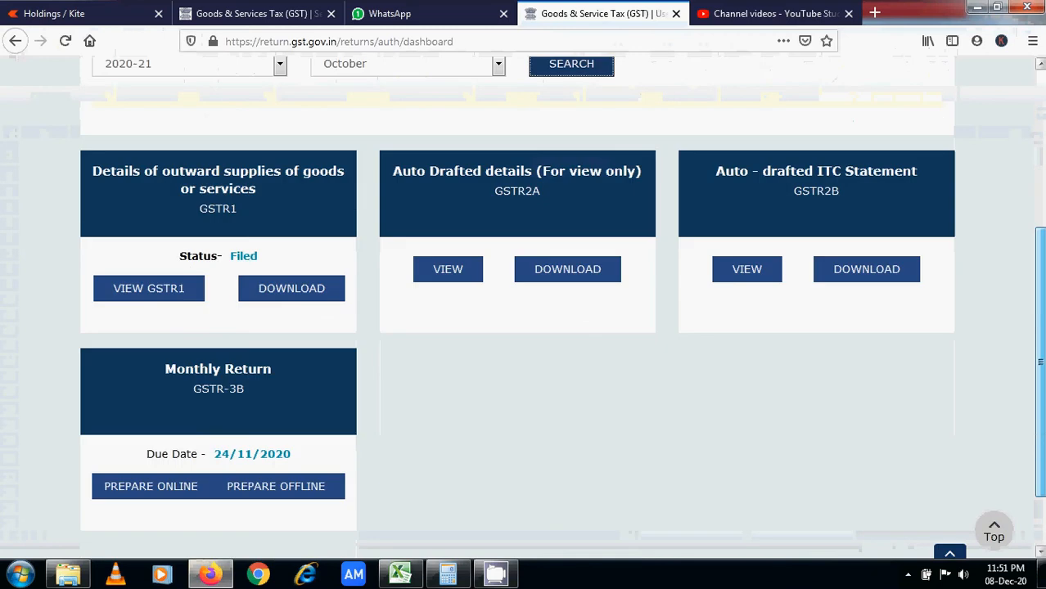
click(129, 492)
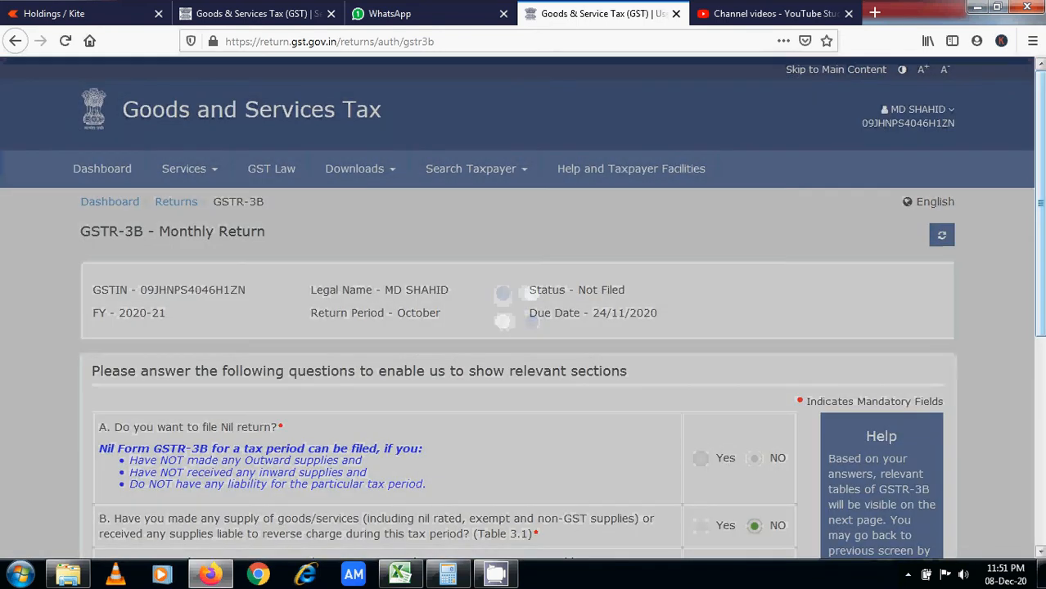
- Dismiss the late-fee liability notice and move past the GSTR-3B preliminary questions
scroll(733, 208, down, 2)
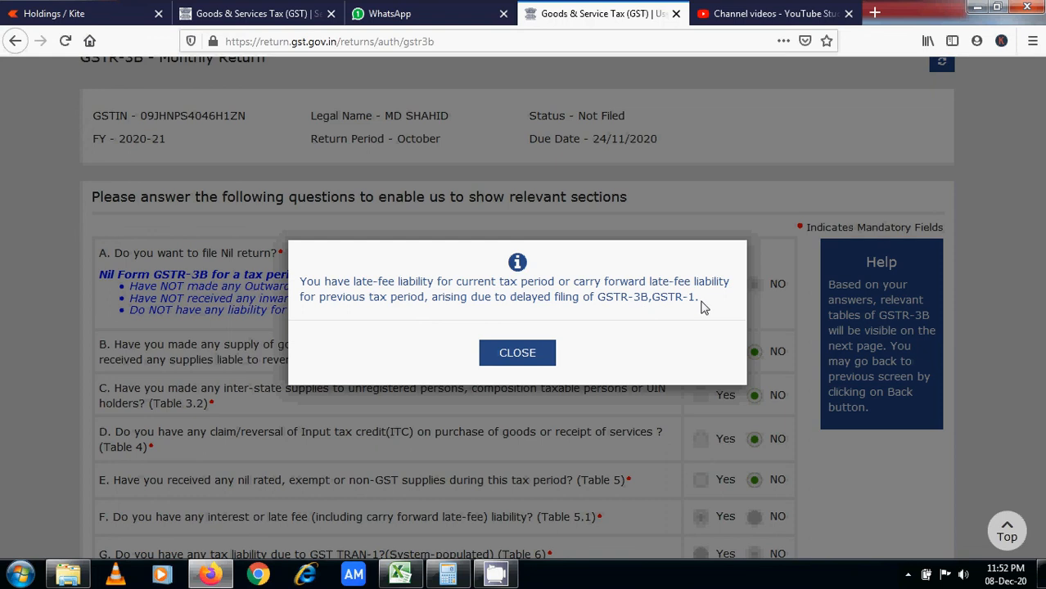
click(518, 354)
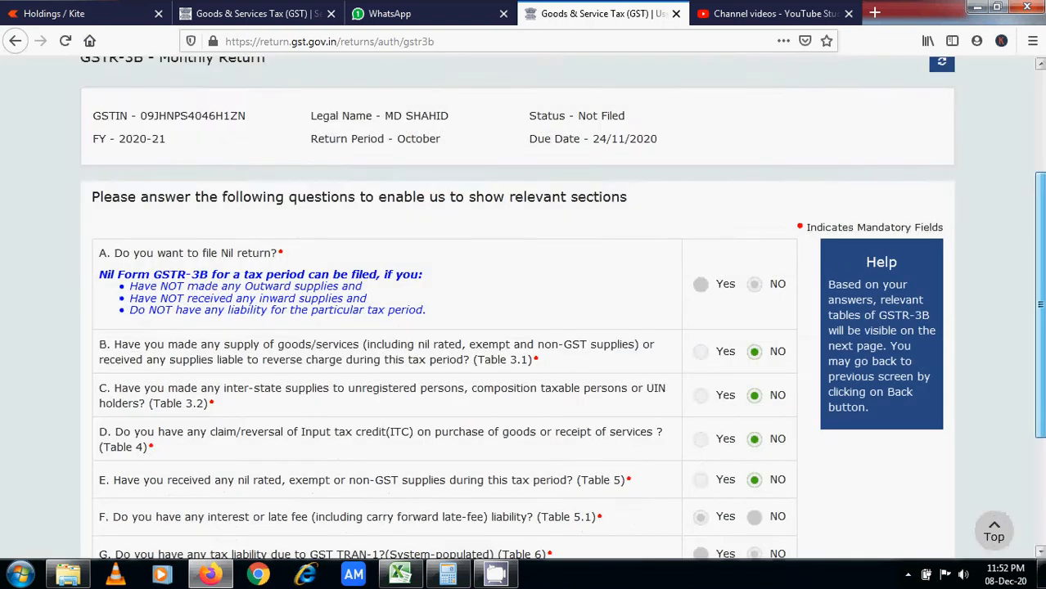
scroll(518, 353, down, 4)
- Open the 5.1 Interest and Late fee details showing ₹1,100 late fee each for central and state tax
click(747, 428)
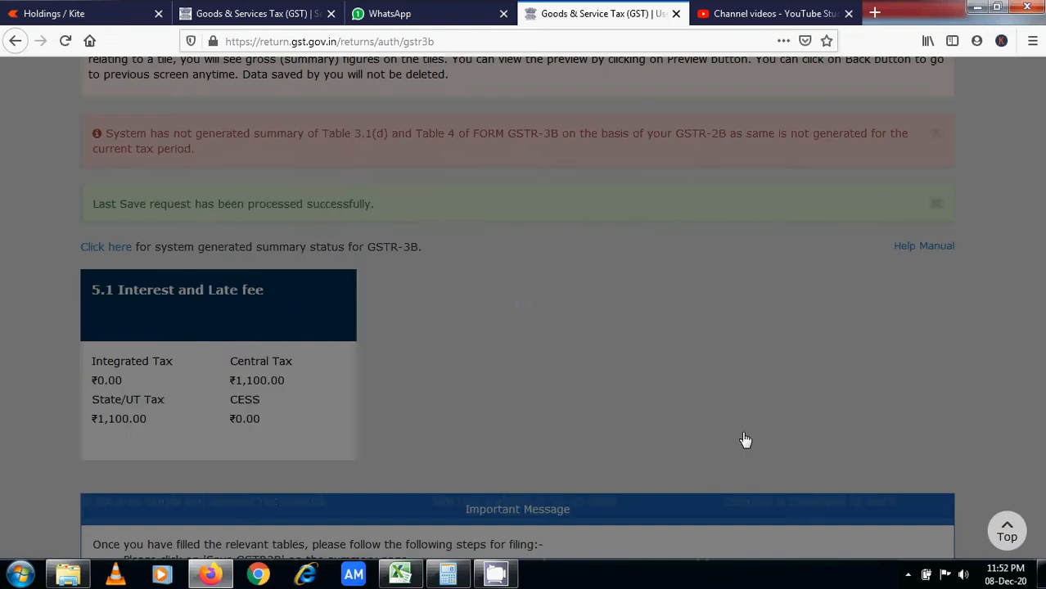
click(785, 432)
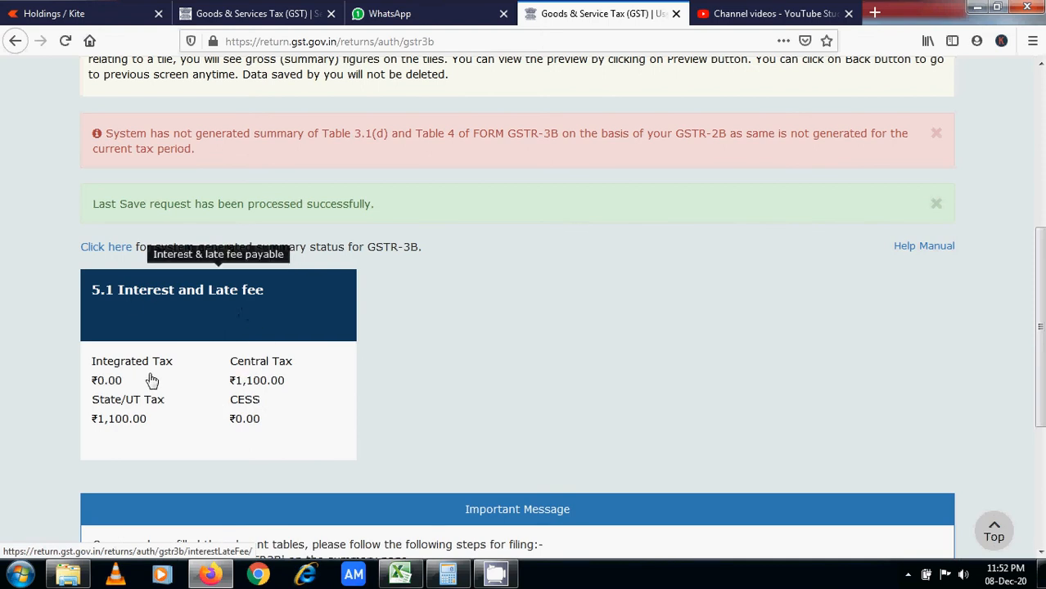
click(292, 382)
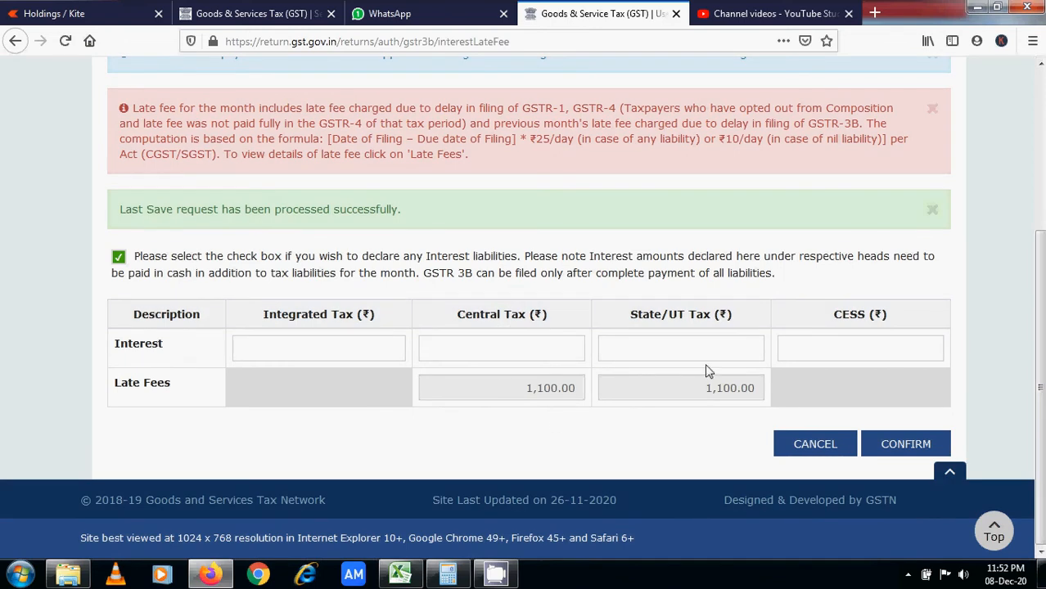
click(545, 347)
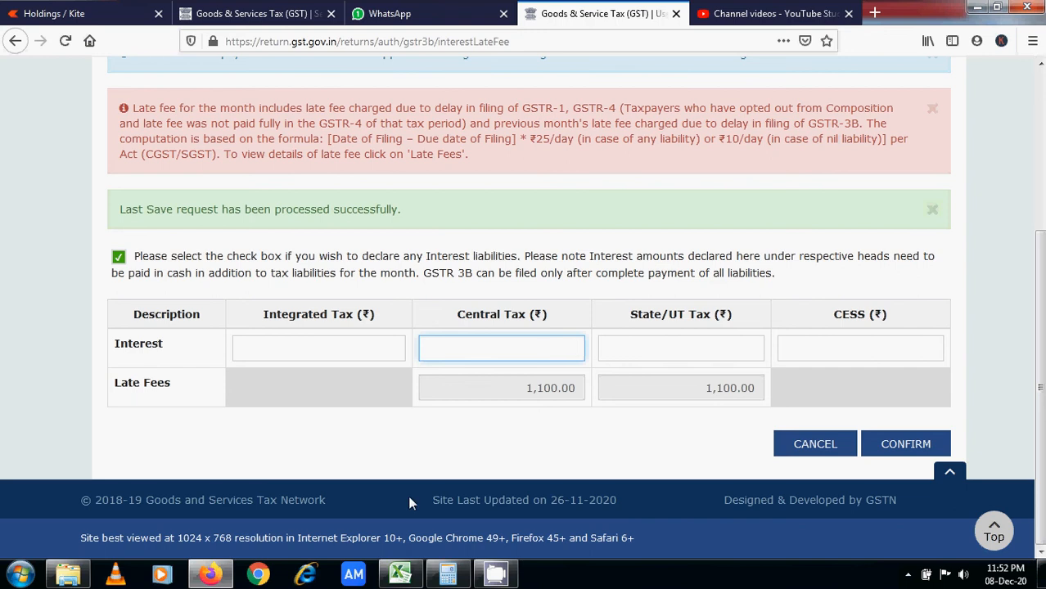
click(399, 574)
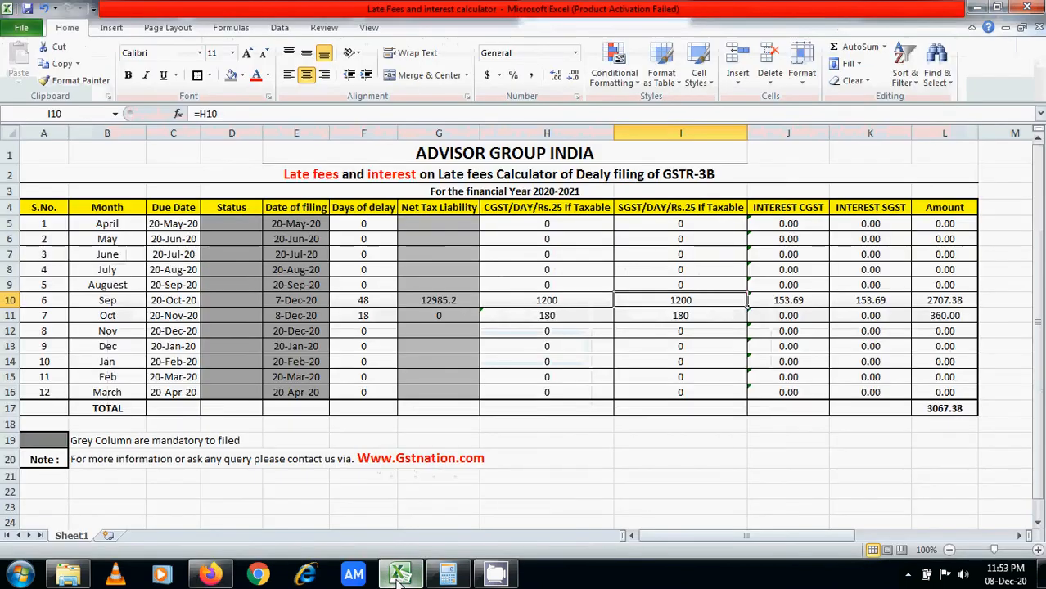
key(Right)
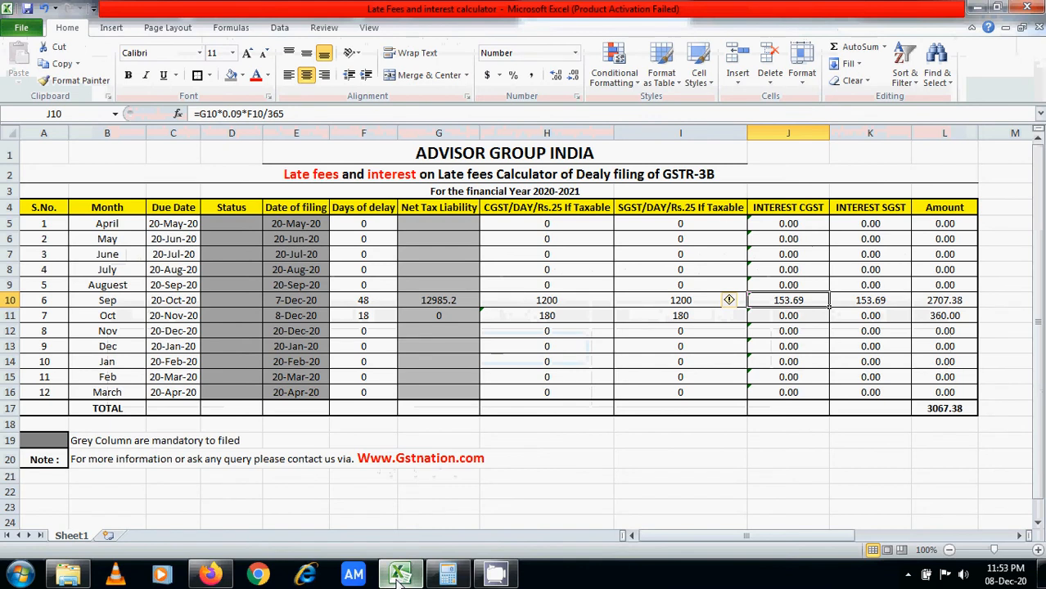
key(Left)
key(Right)
key(Left)
key(Left)
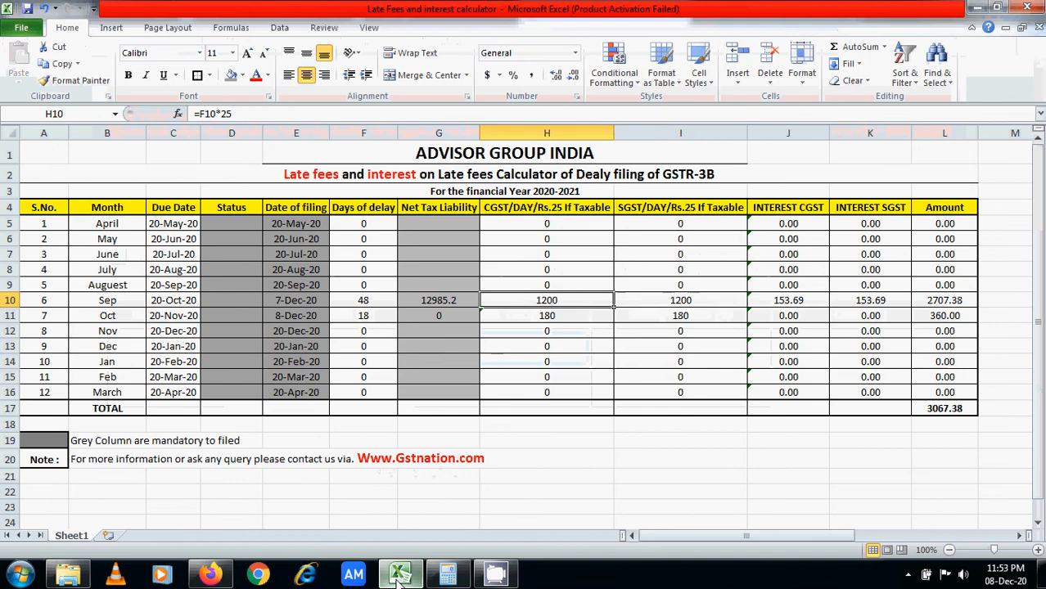
key(Left)
key(Left)
key(Right)
key(Right)
key(Right)
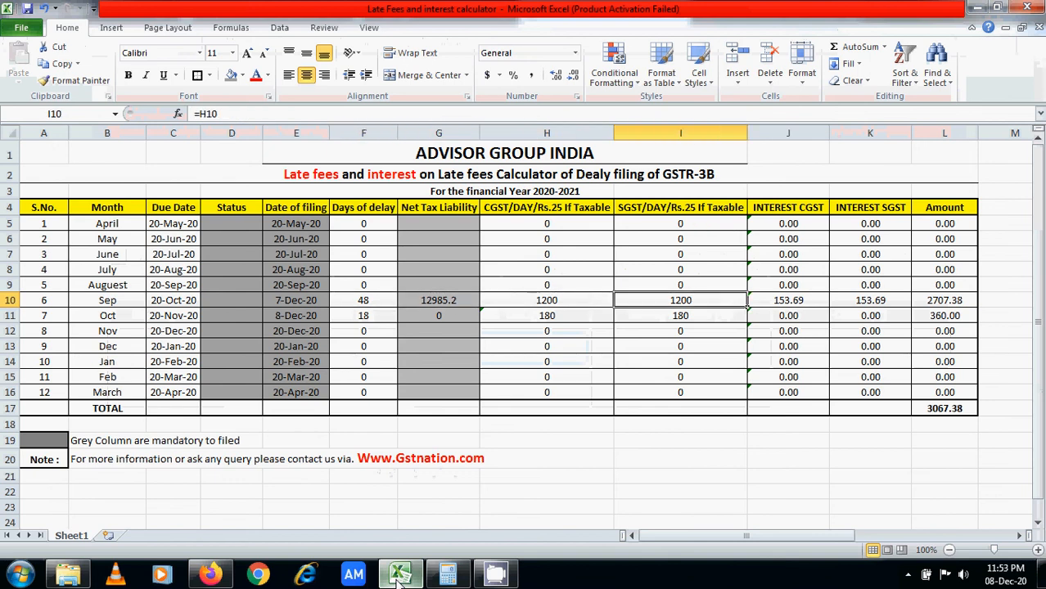
key(Right)
key(Right)
key(Left)
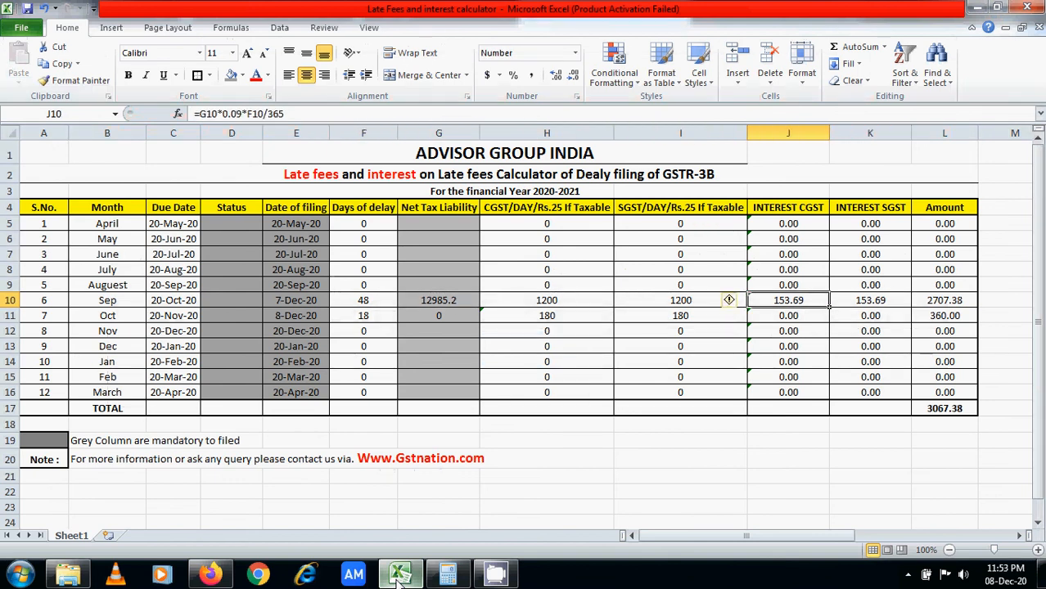
click(400, 576)
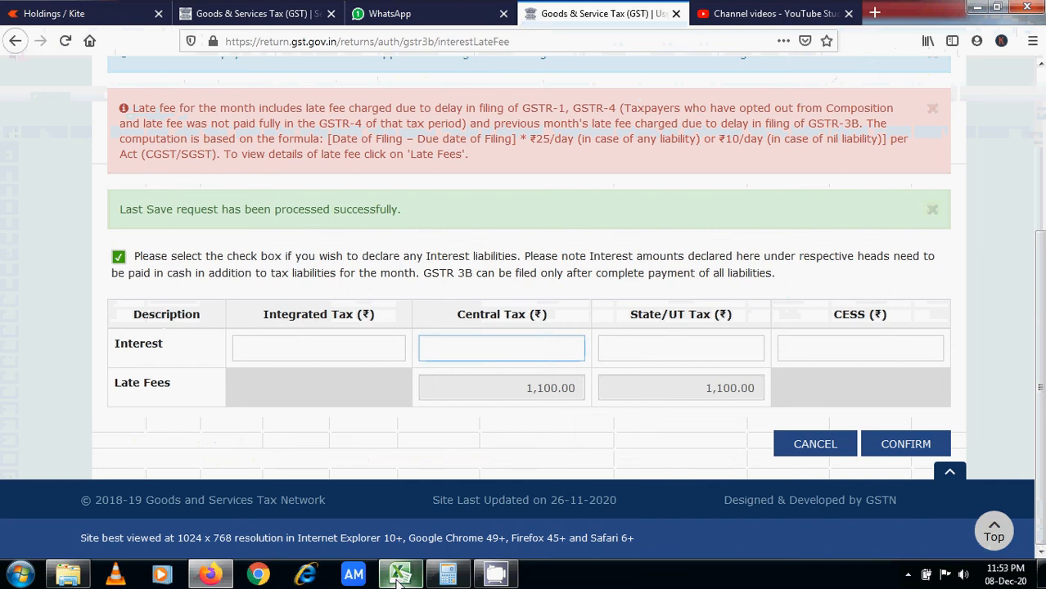
- Enter 153.69 interest for both Central and State/UT tax and confirm the 5.1 entries
text(153.69)
key(Tab)
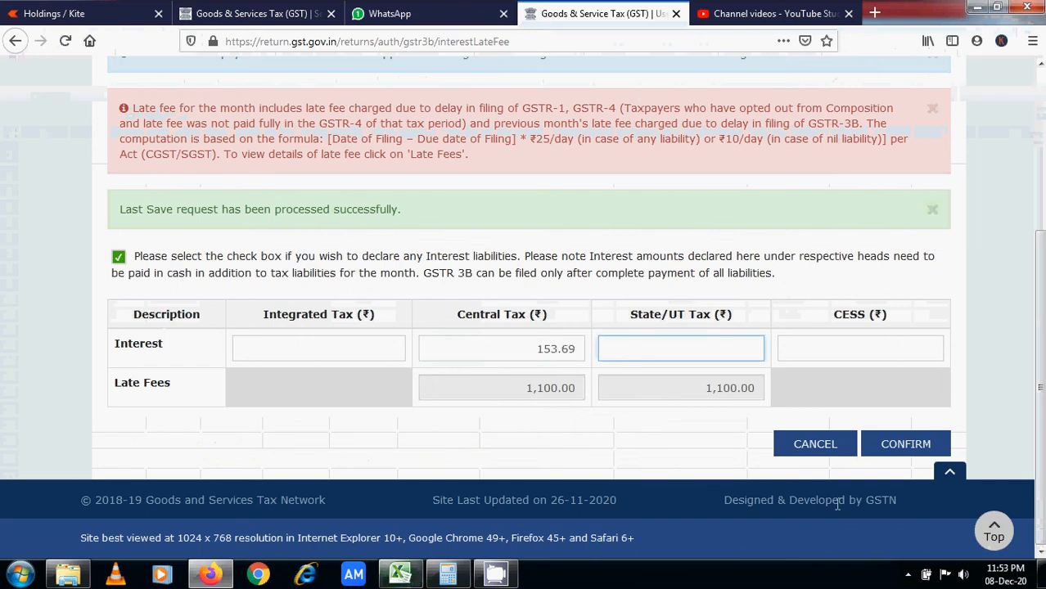
text(153.69)
click(735, 459)
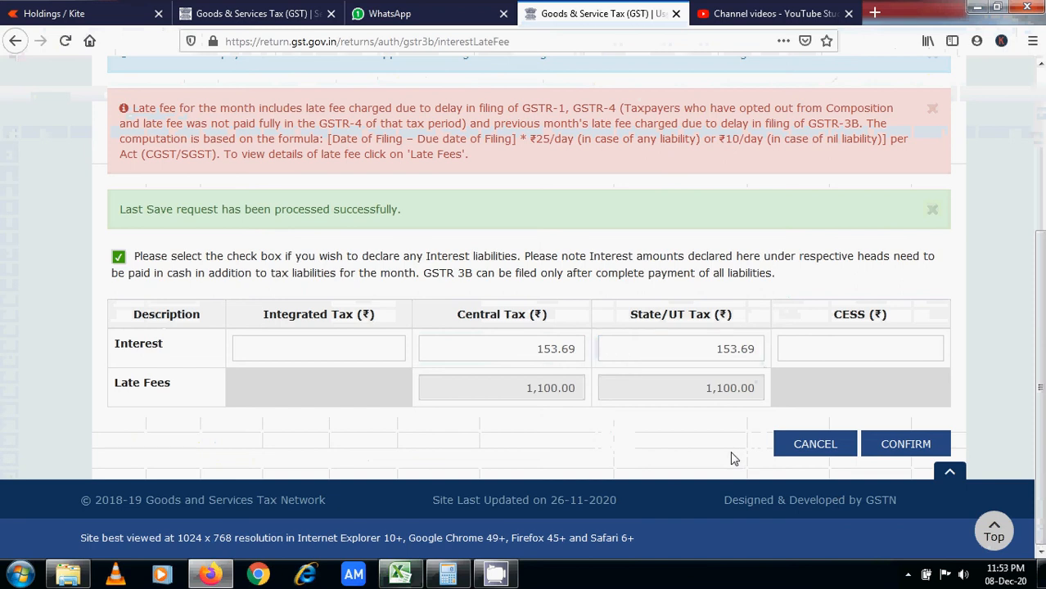
click(878, 453)
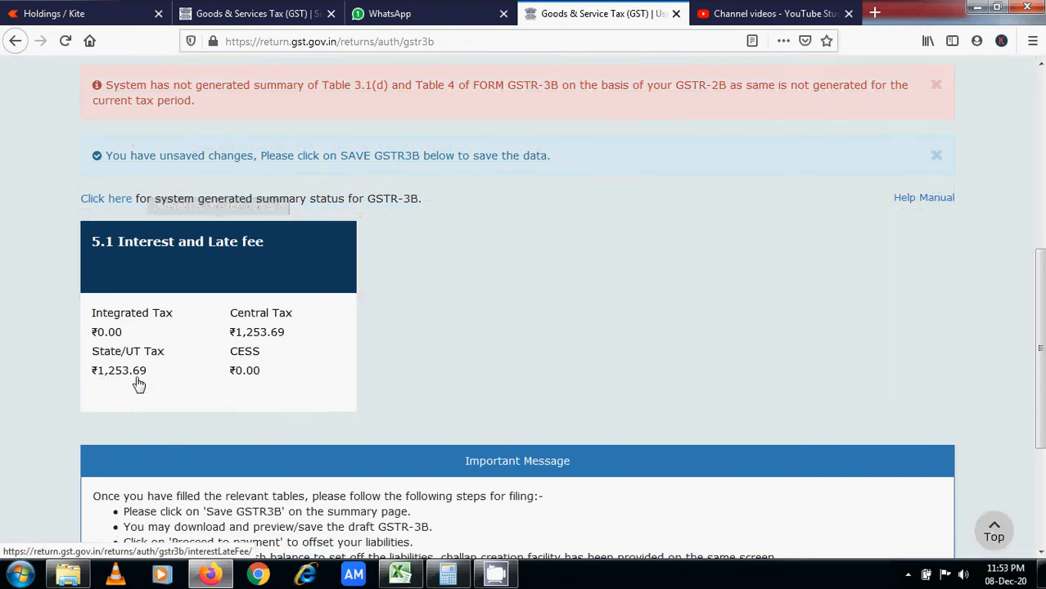
- Save the GSTR-3B draft so 5.1 shows ₹1,253.69 each for central and state tax
scroll(474, 432, down, 3)
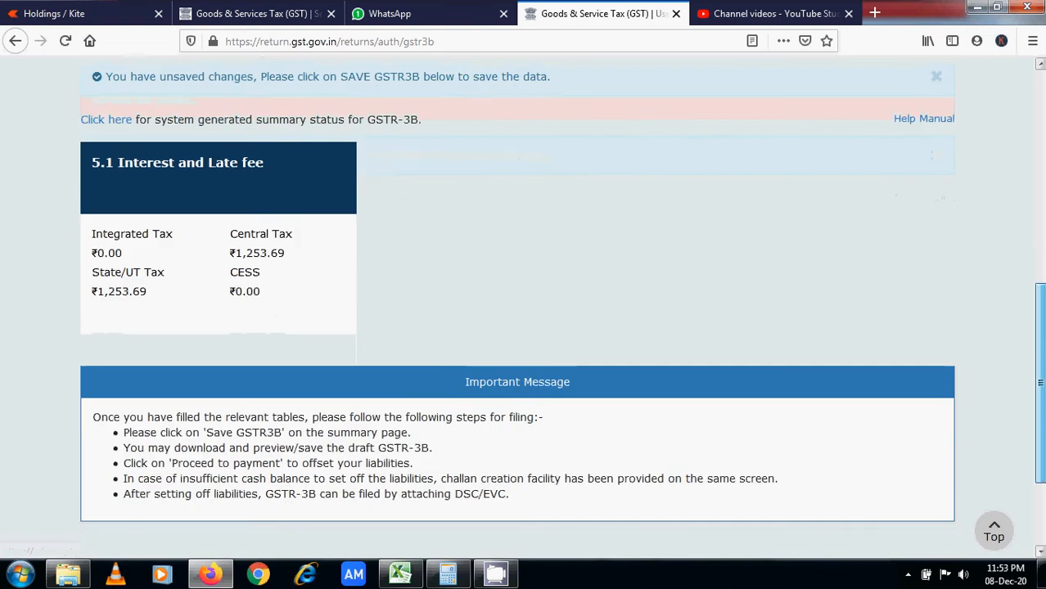
scroll(679, 406, down, 3)
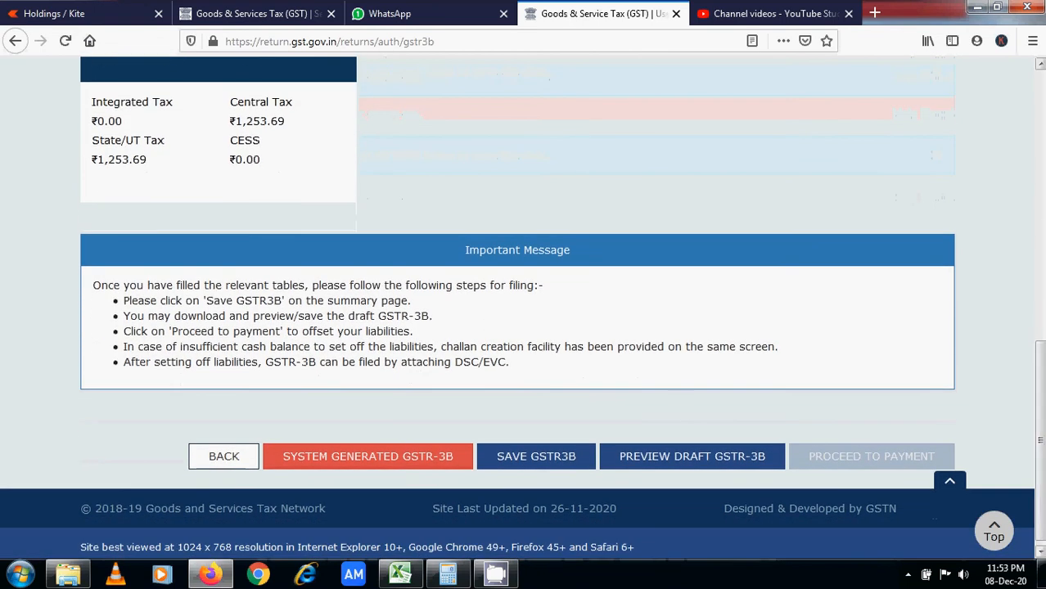
click(536, 458)
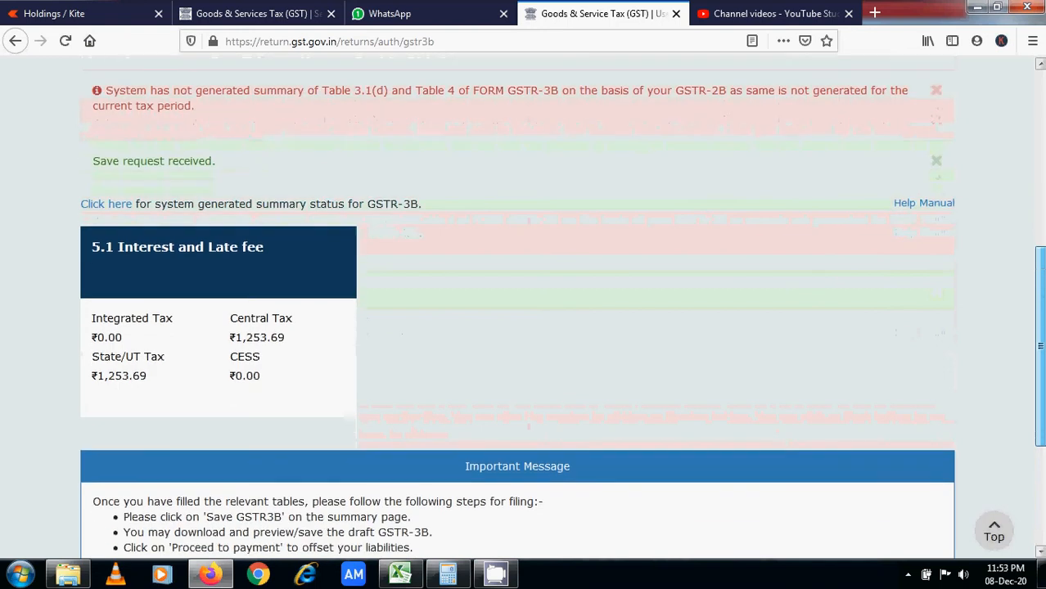
scroll(517, 311, down, 4)
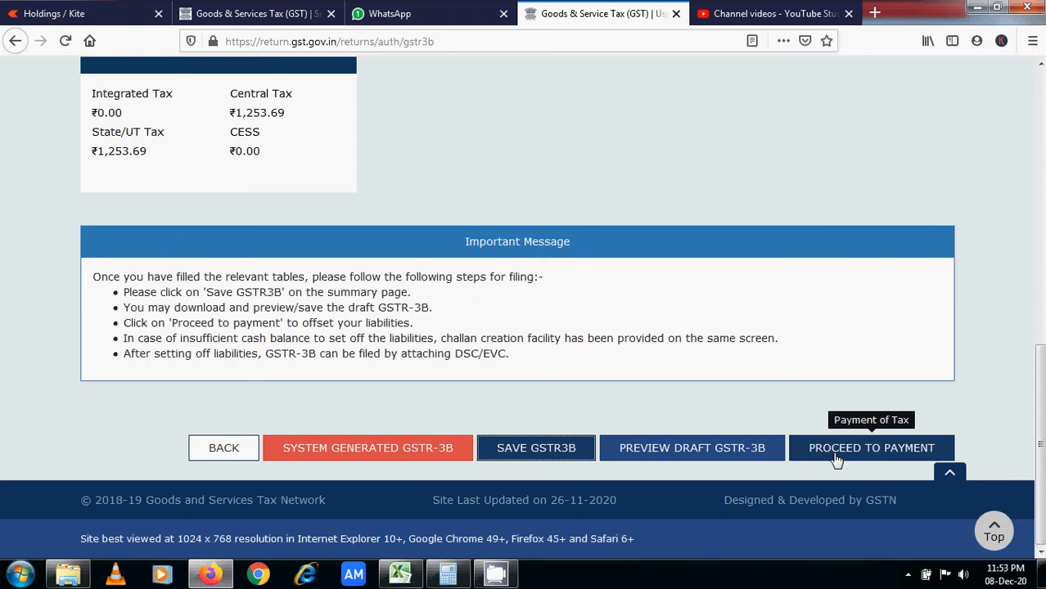
- Proceed to payment and create a ₹2,508 challan: 154 interest and 1100 late fee per tax head
click(844, 463)
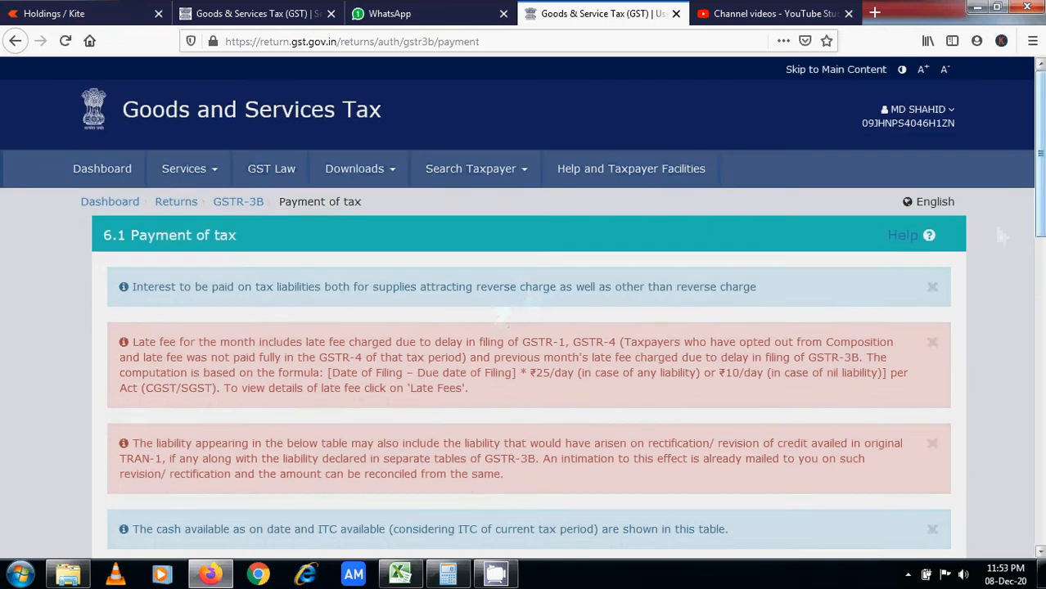
scroll(994, 221, down, 5)
scroll(994, 222, down, 5)
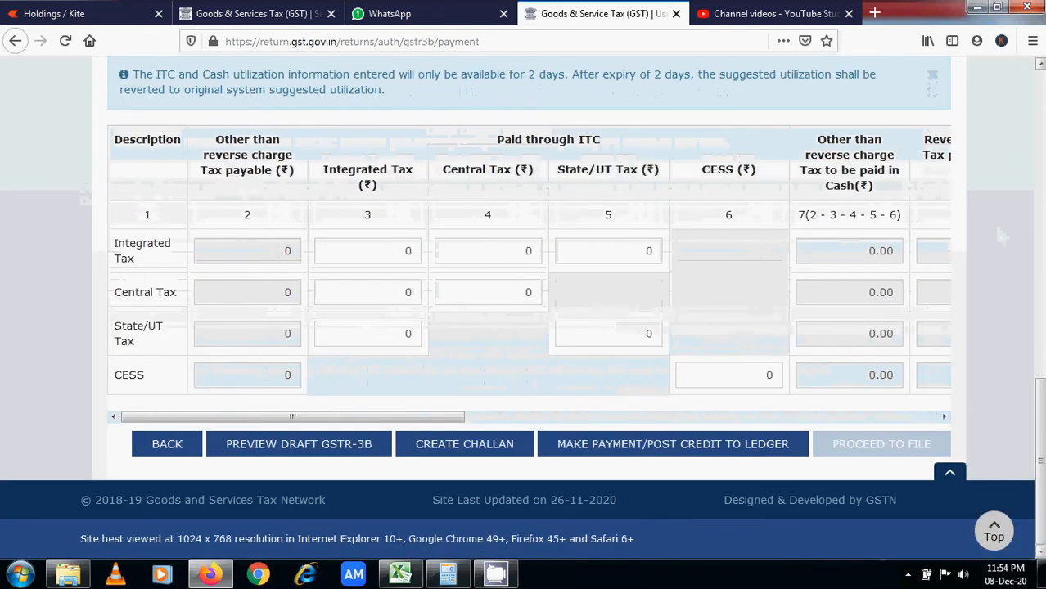
scroll(994, 222, up, 10)
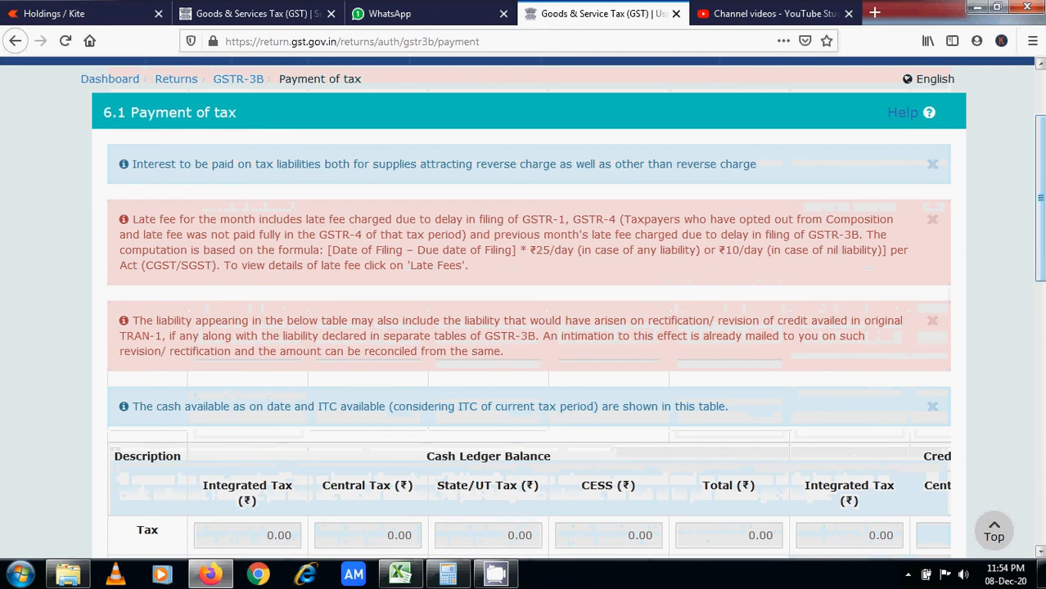
scroll(1041, 490, down, 10)
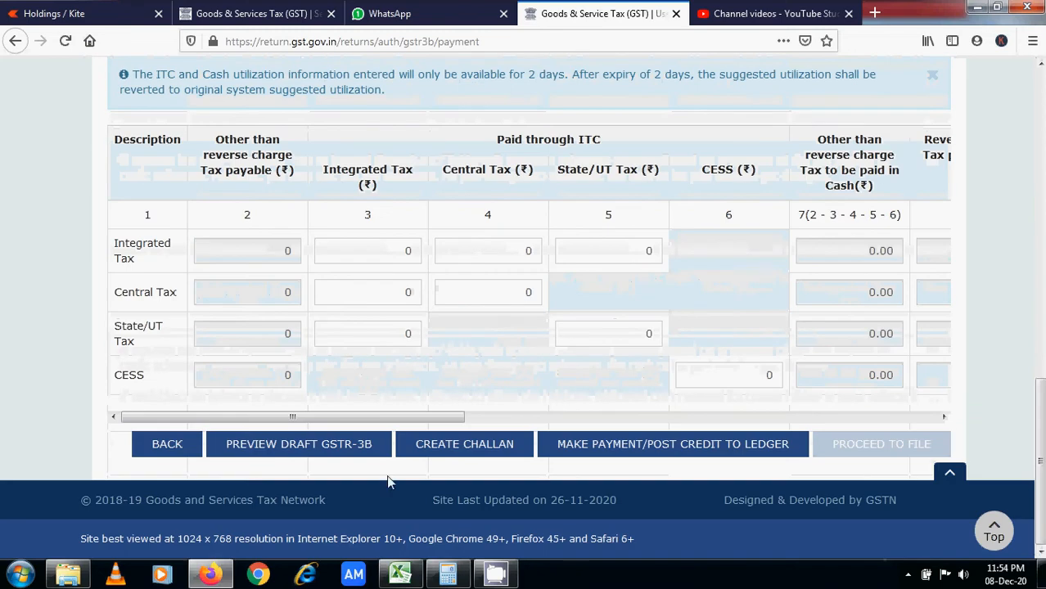
click(480, 455)
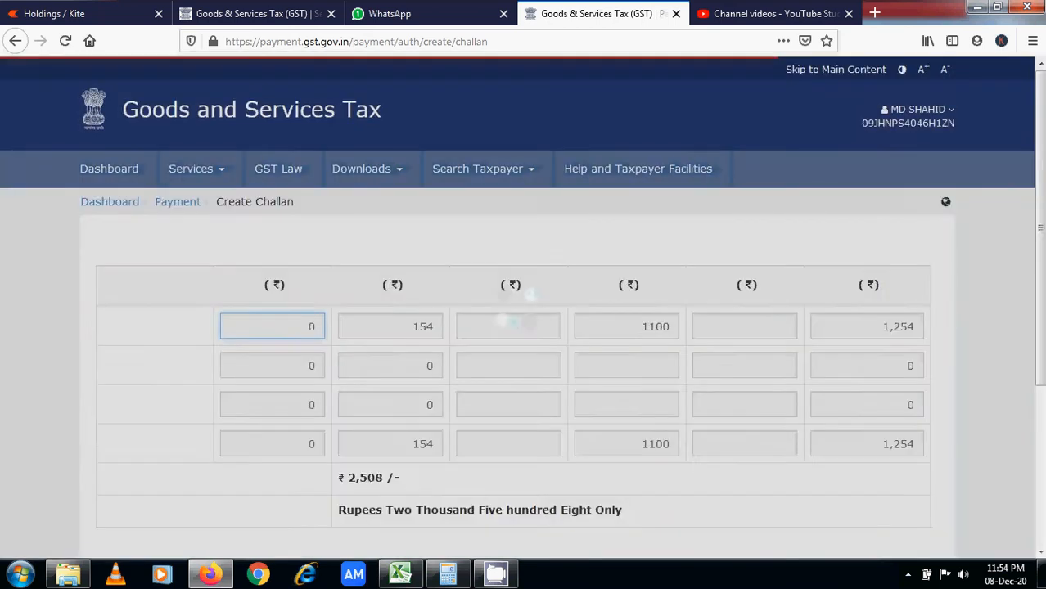
- Generate the ₹2,508 challan with E-Payment as the payment mode
scroll(522, 303, down, 2)
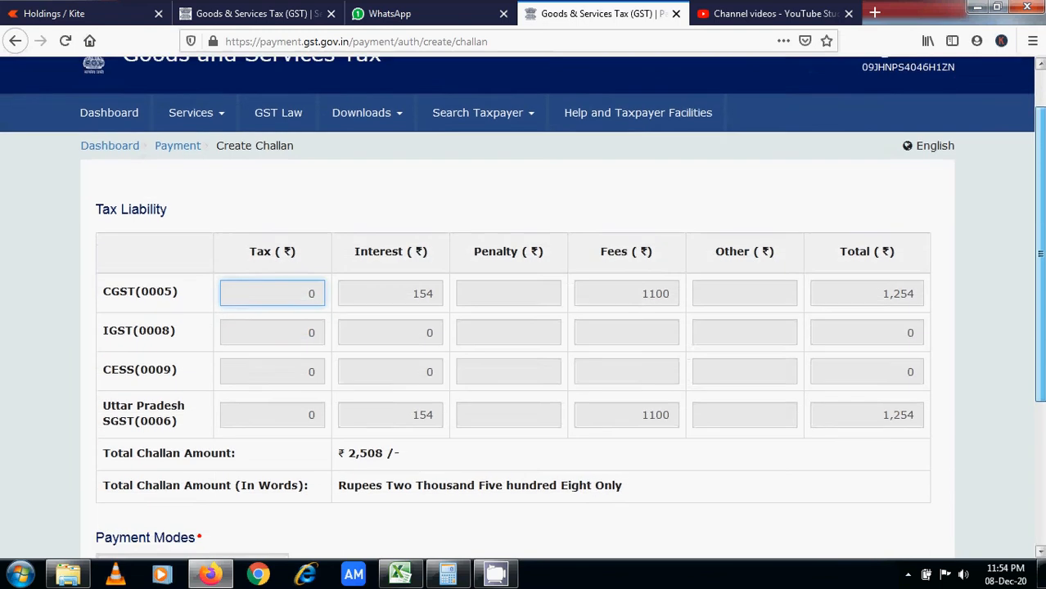
scroll(522, 307, down, 1)
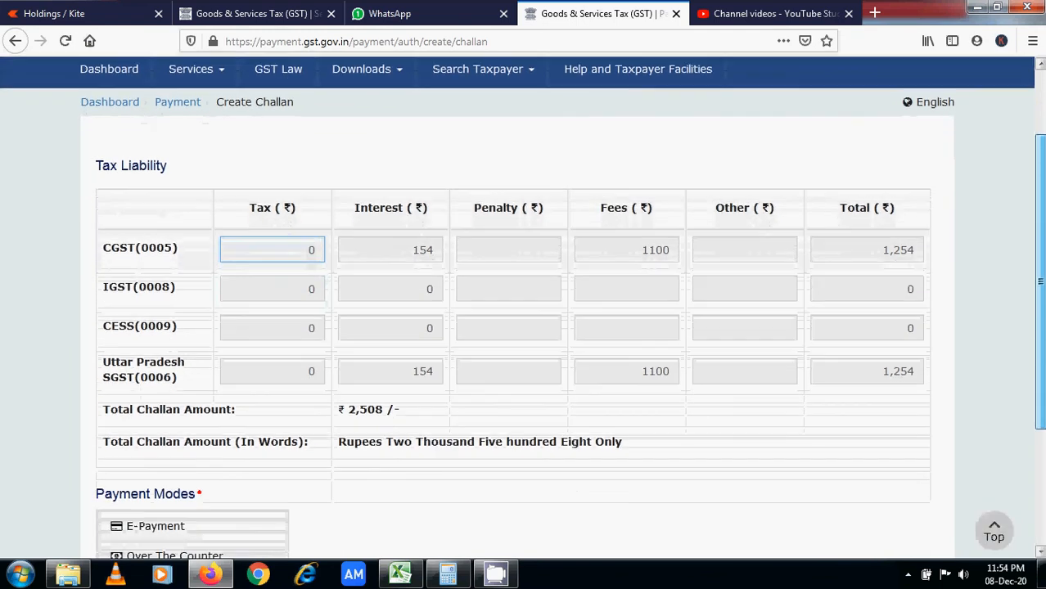
scroll(522, 308, down, 1)
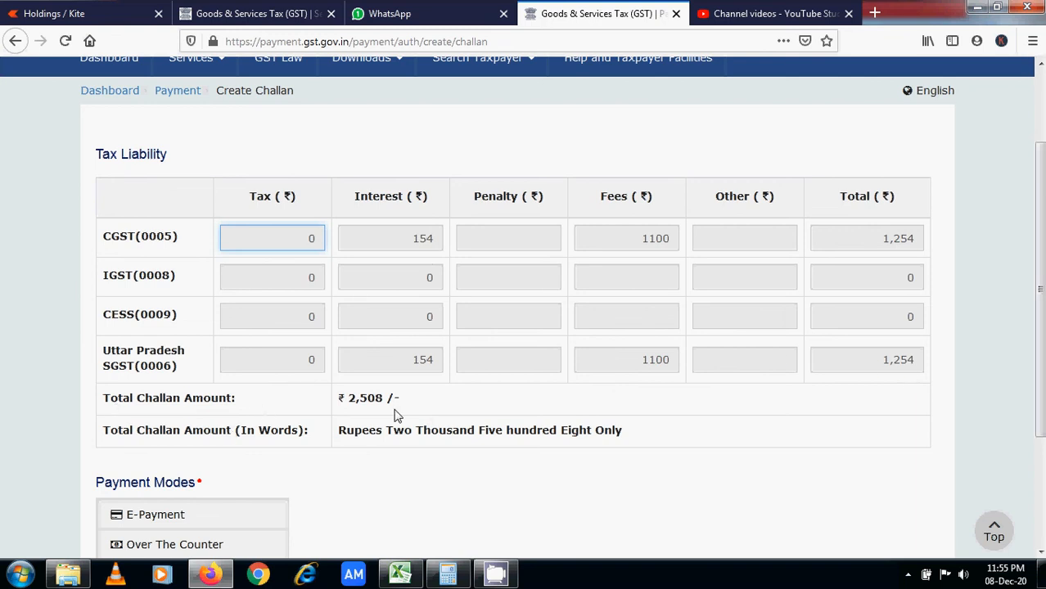
scroll(1040, 289, down, 3)
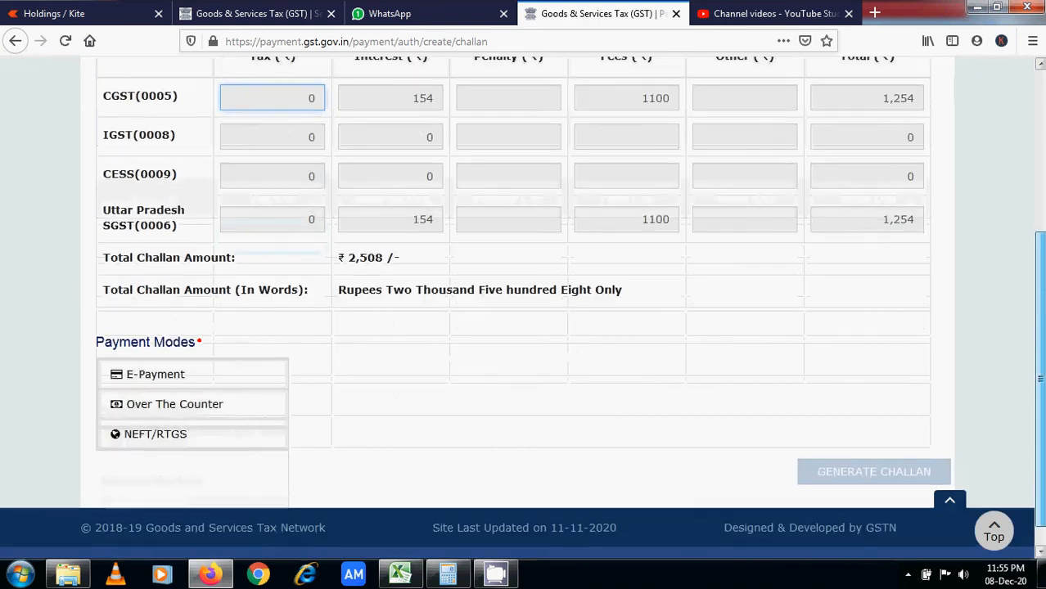
click(167, 379)
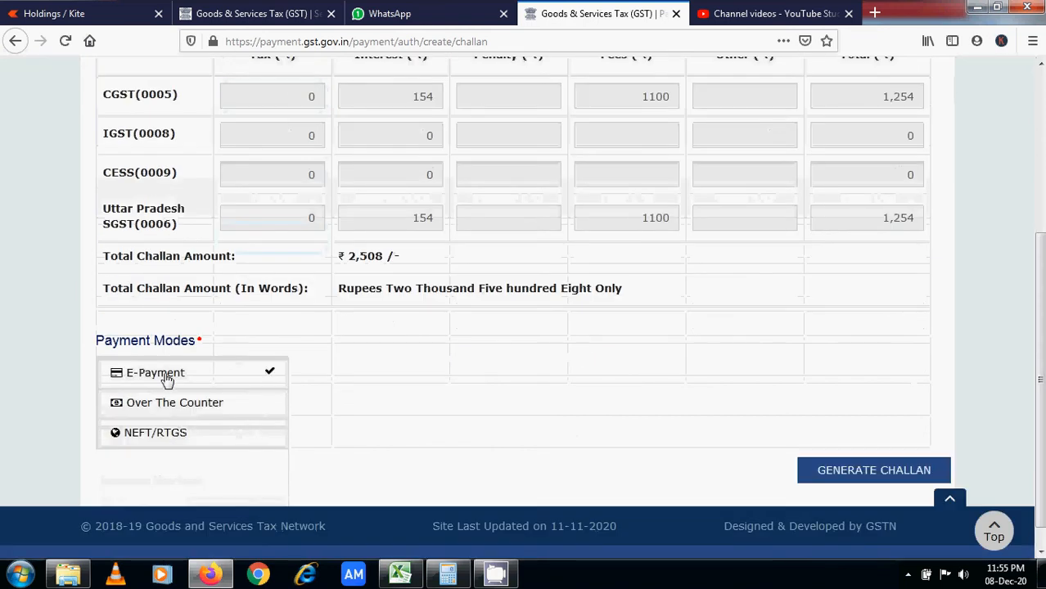
click(894, 472)
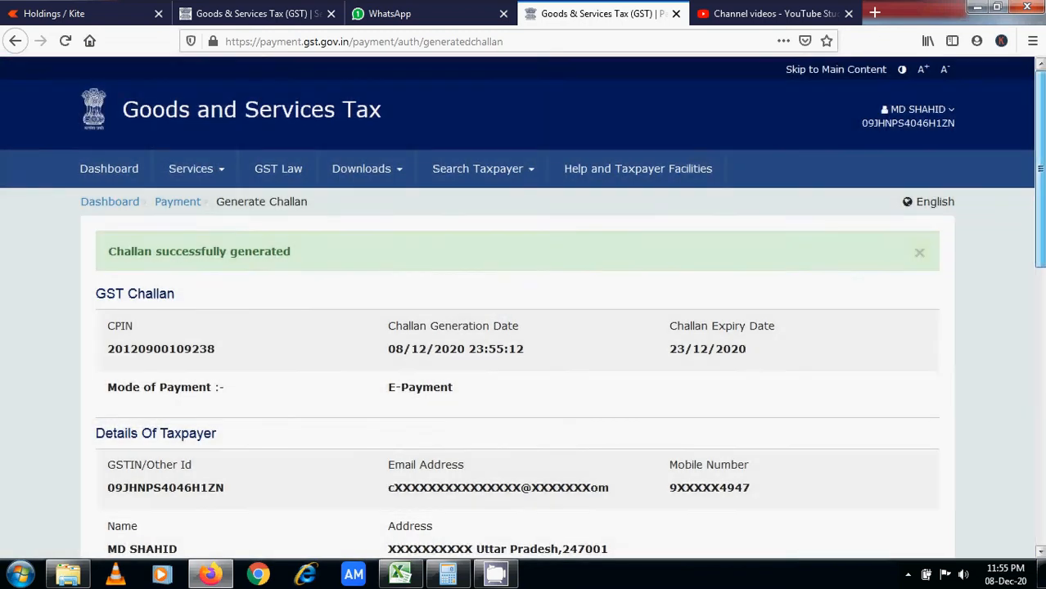
- Pay the ₹2,508 challan through HDFC Bank net banking, accepting the terms and conditions
scroll(524, 328, down, 6)
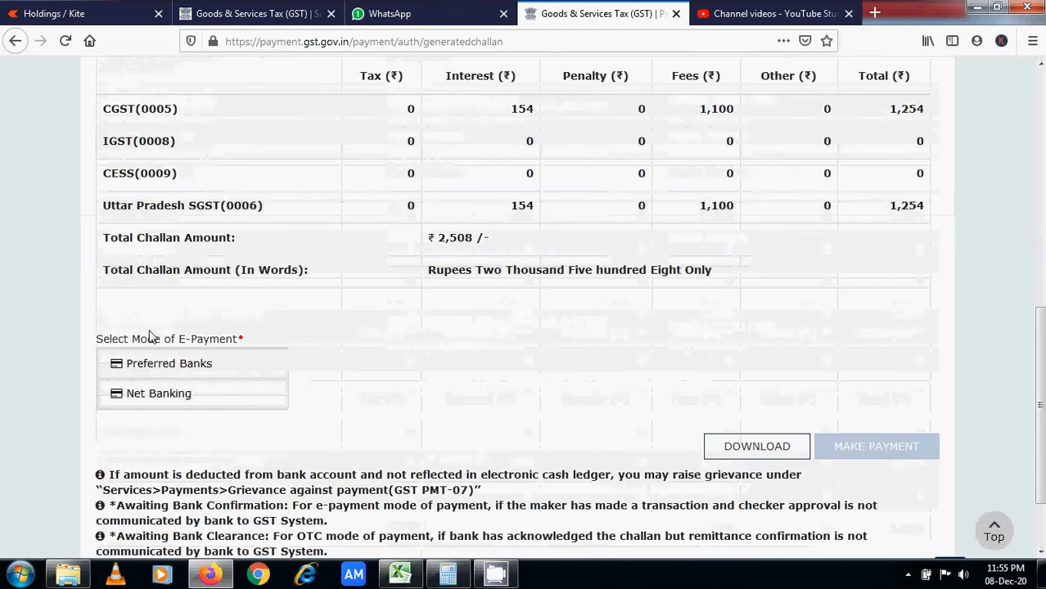
click(152, 397)
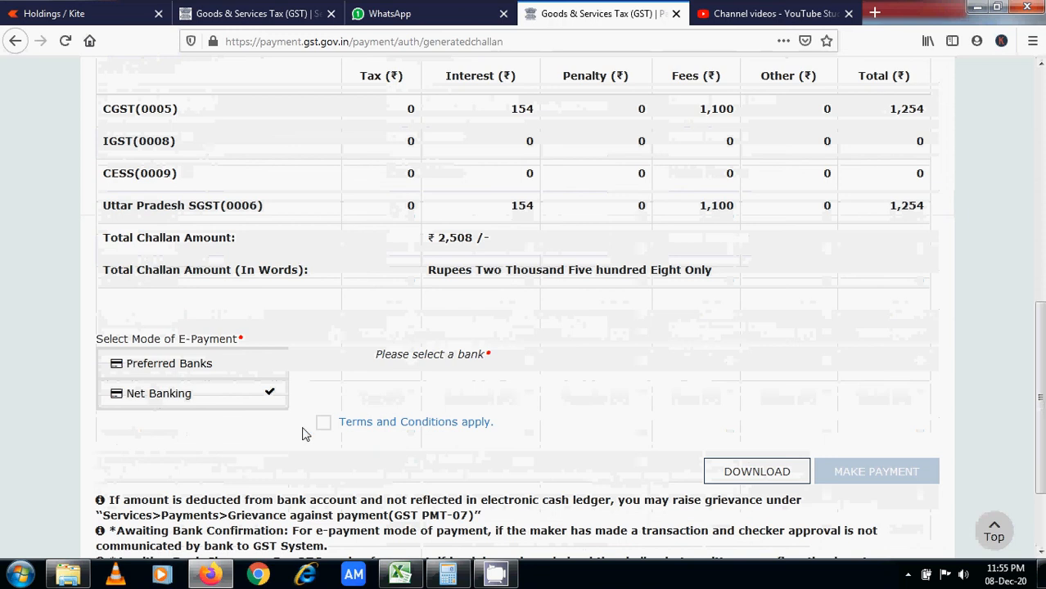
scroll(524, 328, down, 3)
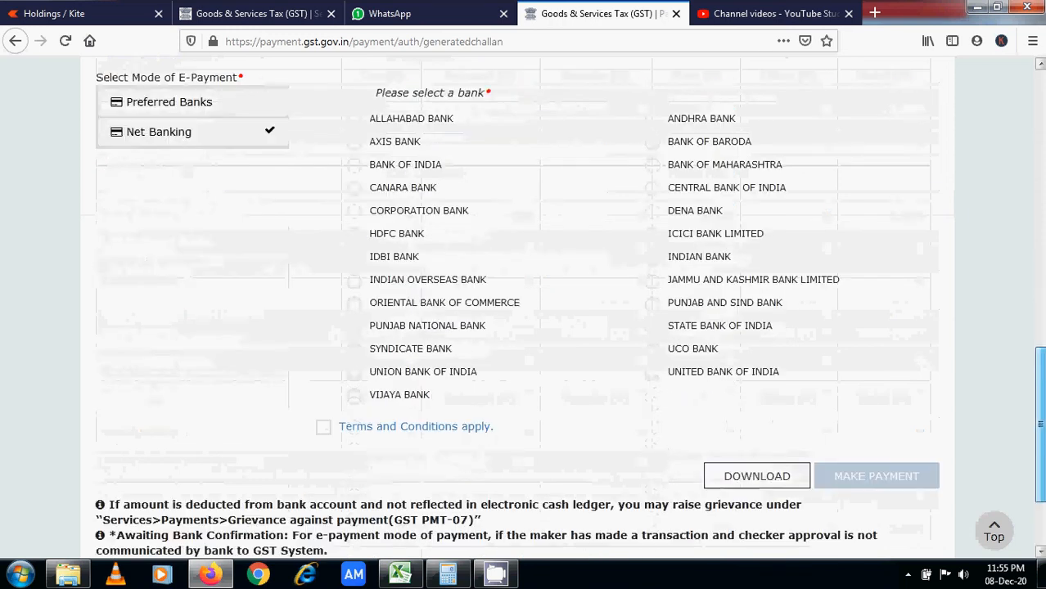
click(354, 238)
click(323, 430)
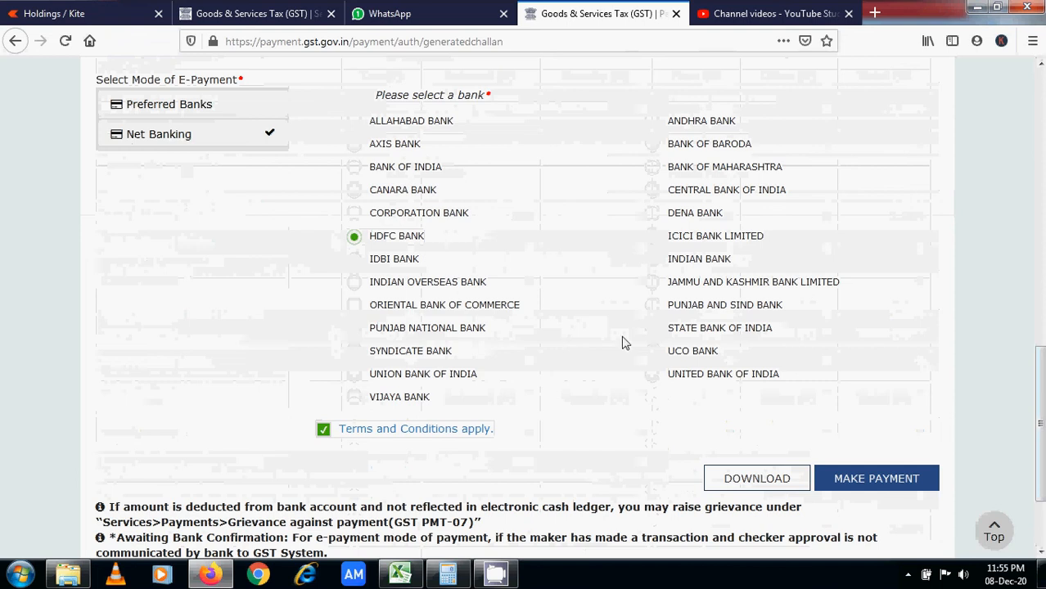
click(920, 481)
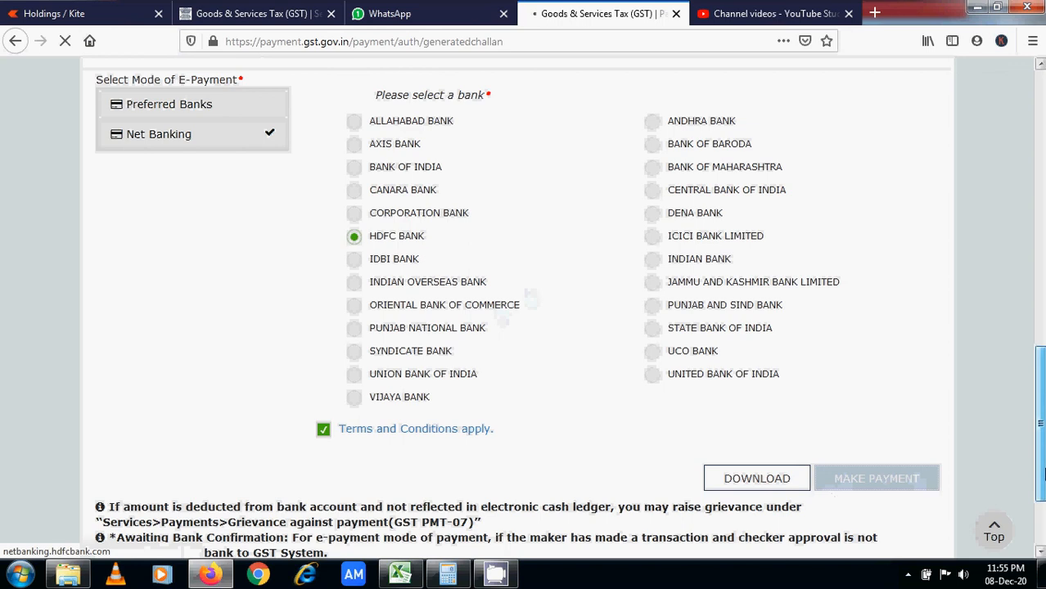
scroll(1041, 425, down, 2)
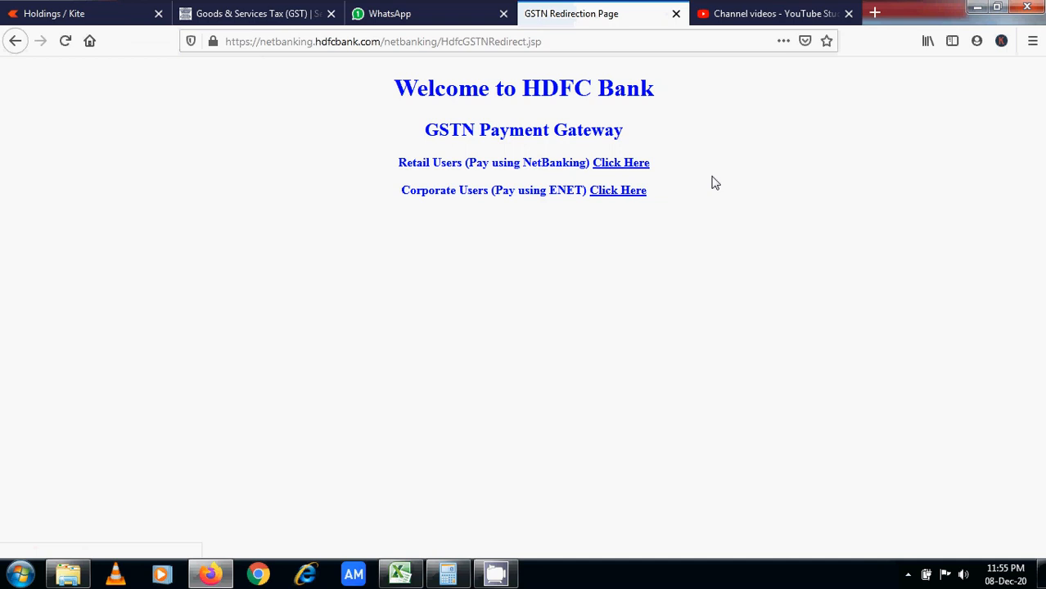
- Log in to HDFC NetBanking as a retail user with the customer ID and IPIN
click(630, 170)
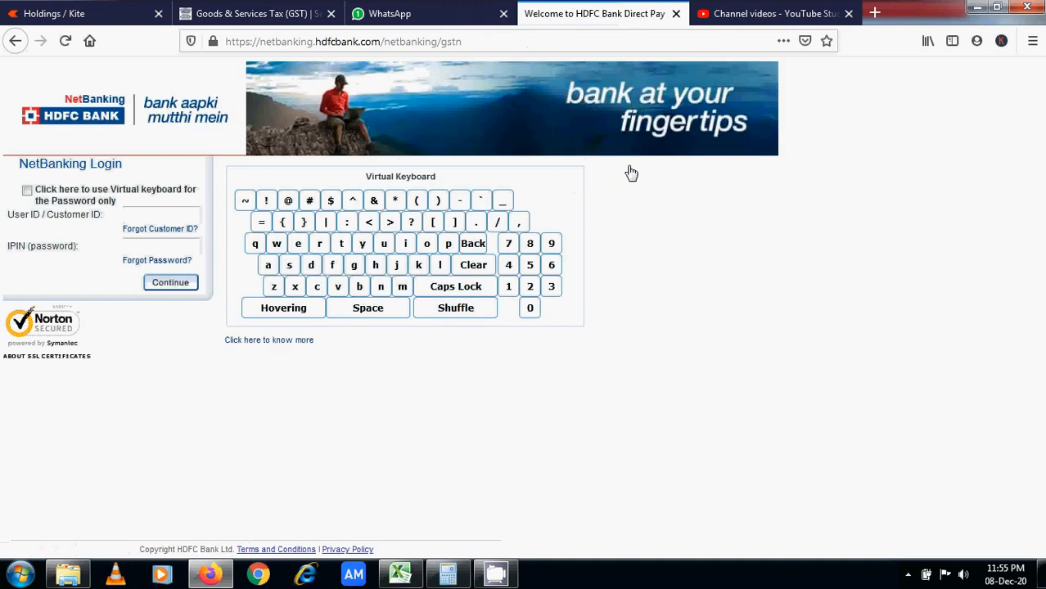
click(177, 213)
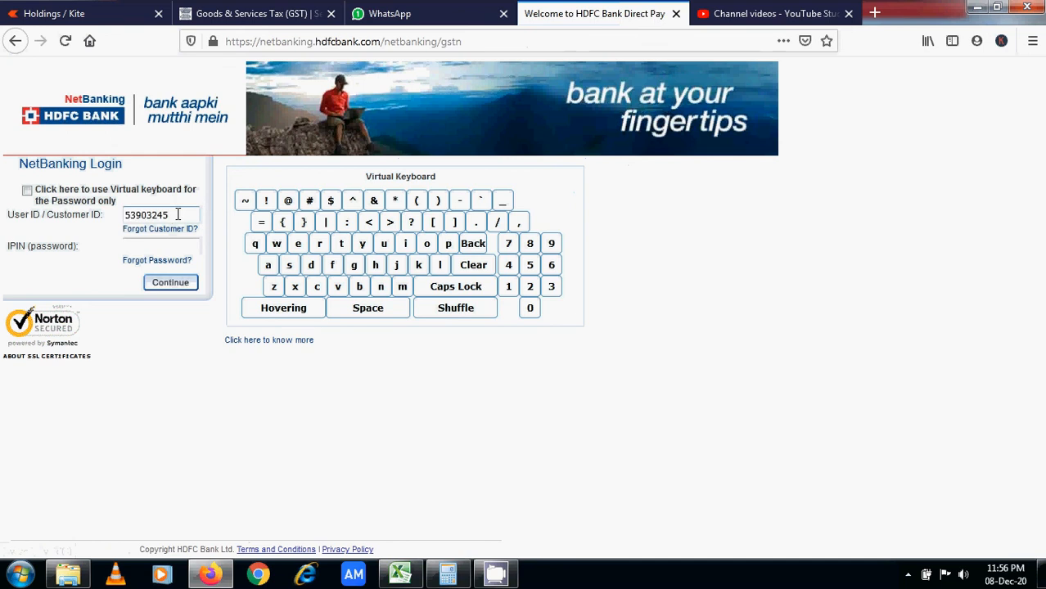
key(Tab)
key(Tab)
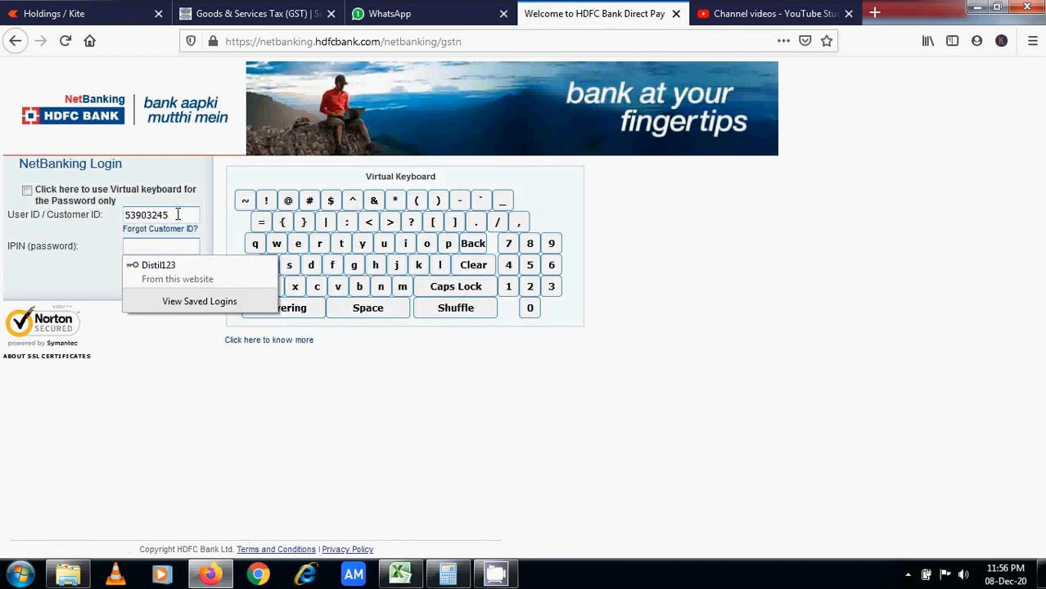
text(a)
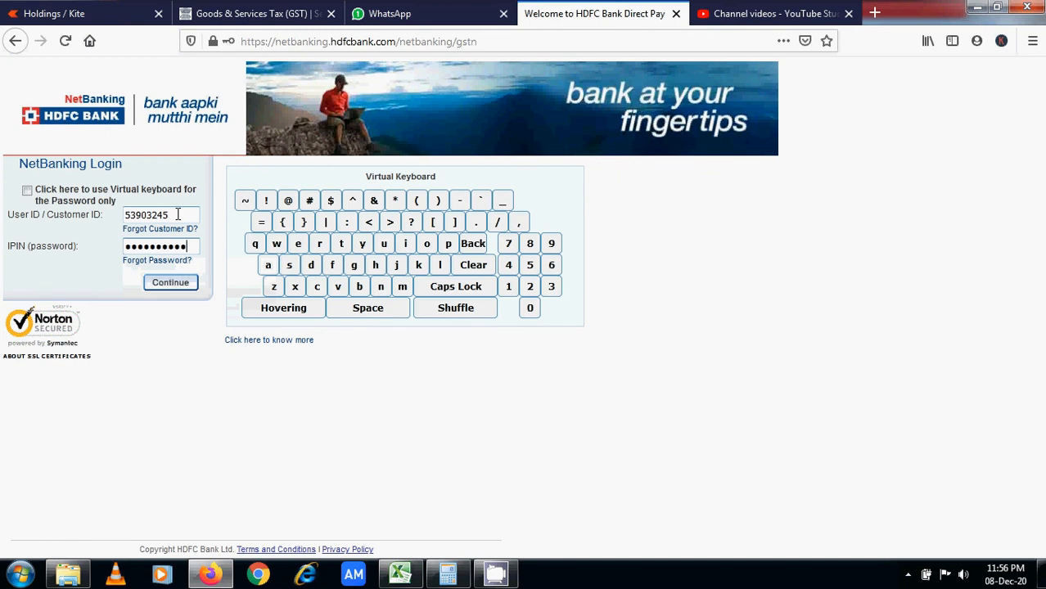
text(aa)
key(Tab)
key(Return)
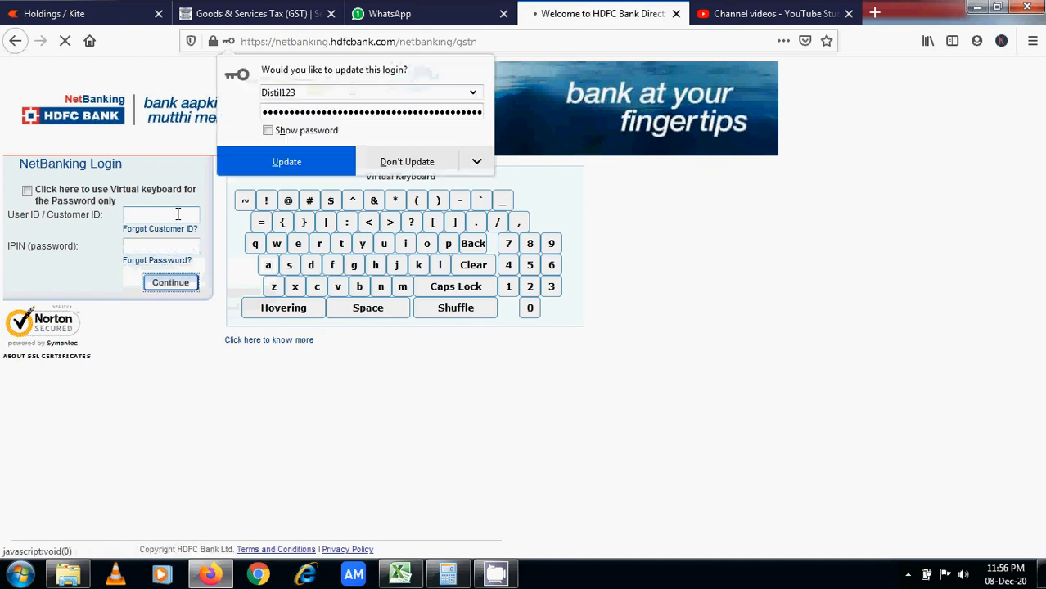
click(415, 162)
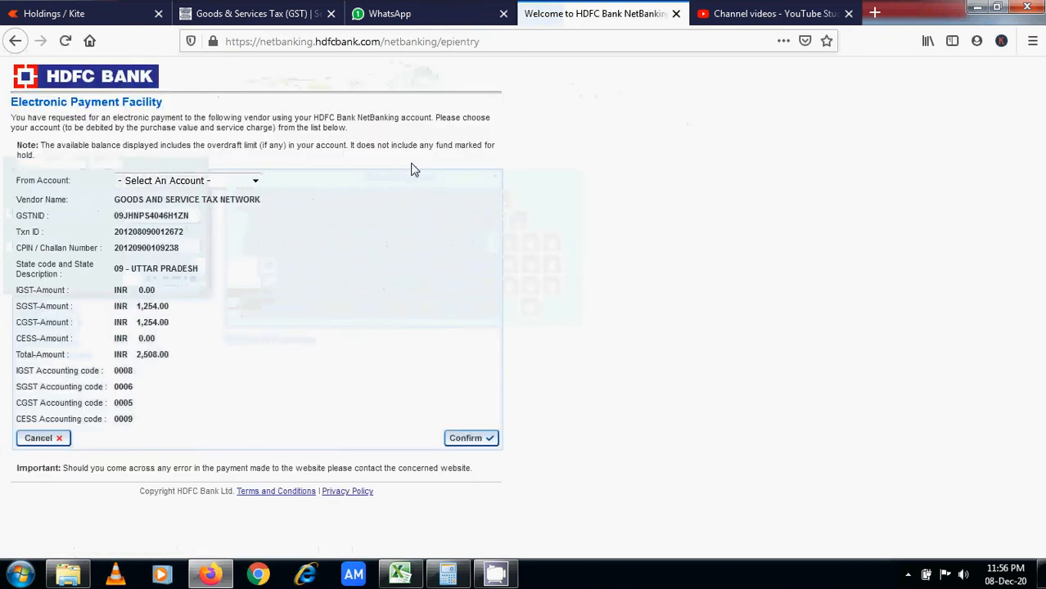
- Choose the debit account, confirm the ₹2,508 GST payment and authorise it with the one-time password
click(181, 182)
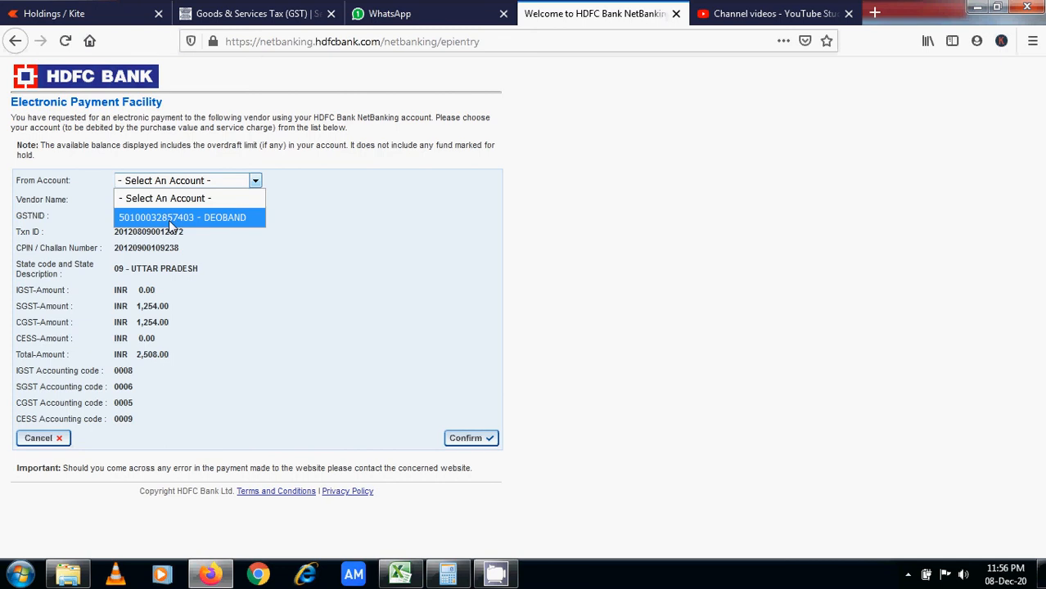
click(175, 217)
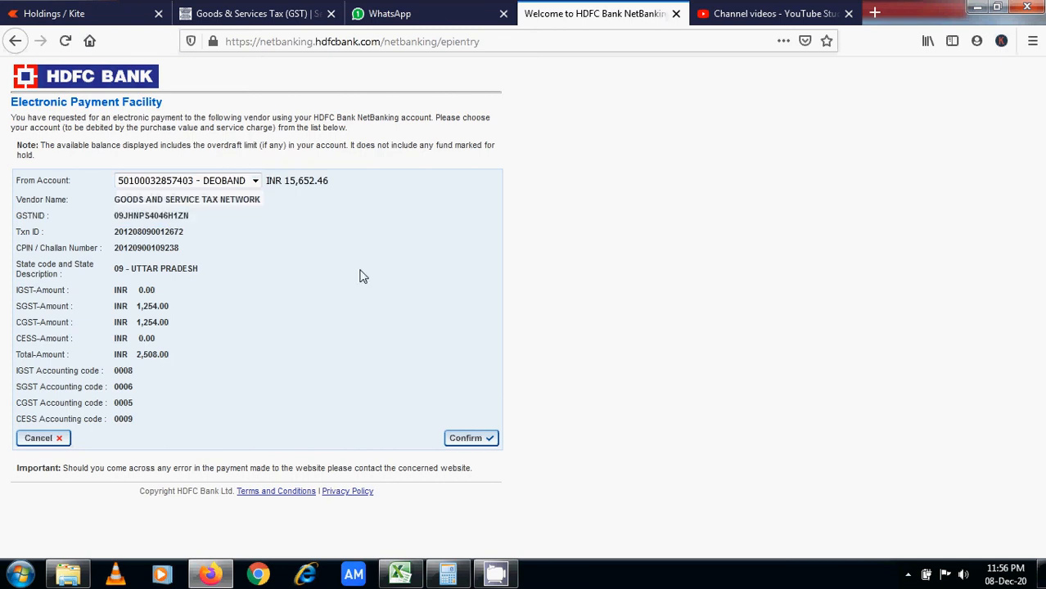
click(479, 440)
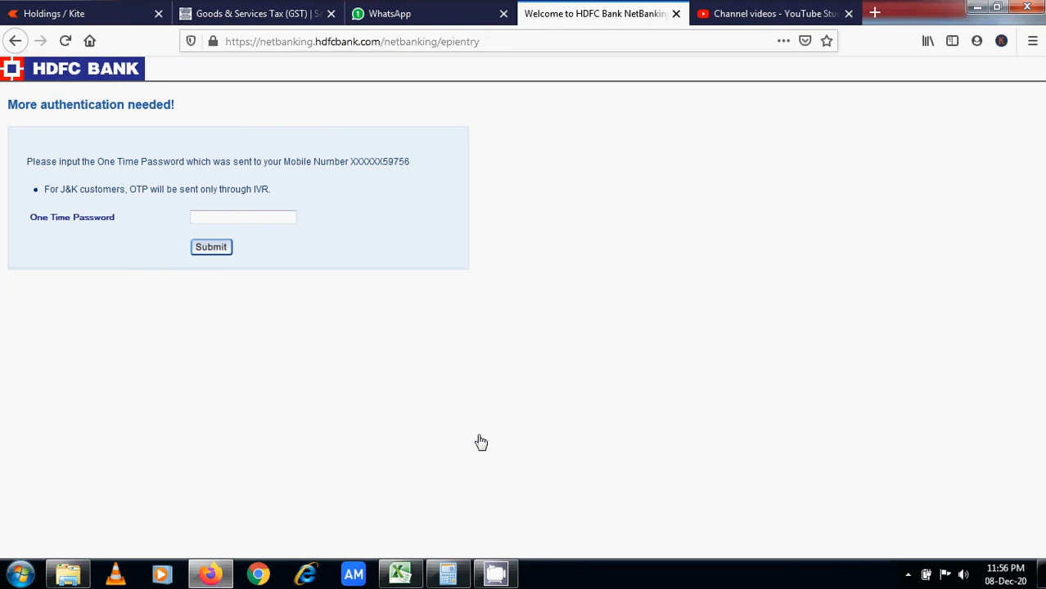
click(257, 219)
click(214, 252)
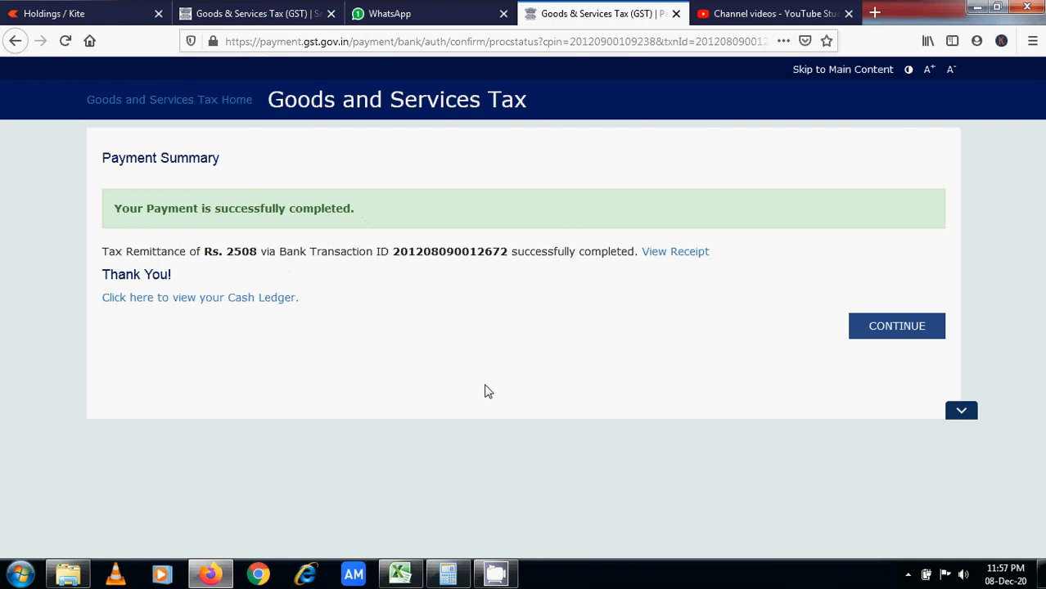
- Continue from the successful ₹2,508 Payment Summary back to GSTR-3B 6.1 Payment of tax
click(913, 332)
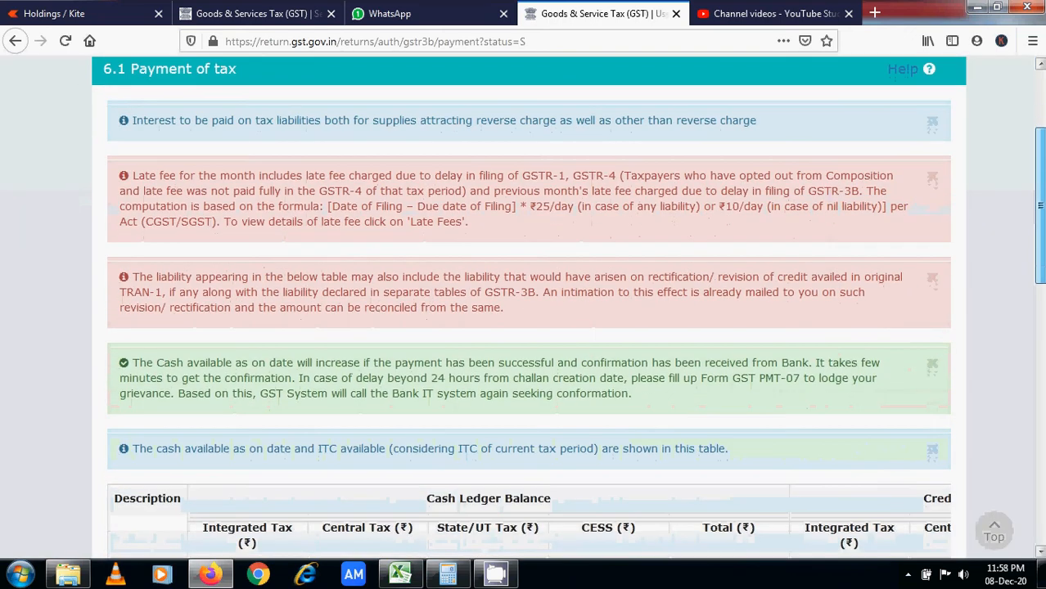
scroll(387, 132, up, 1)
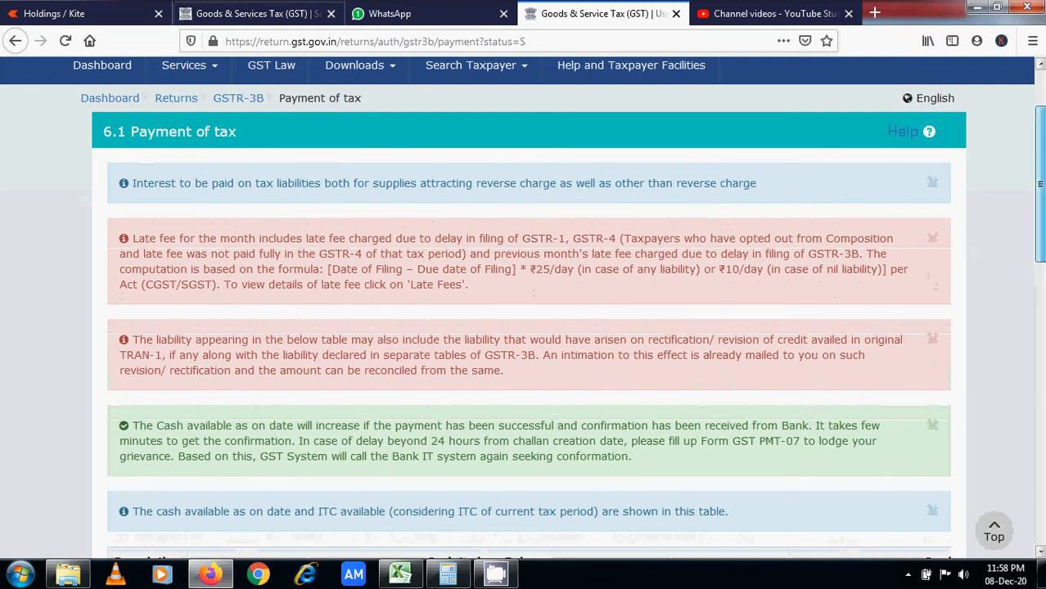
scroll(1040, 188, down, 7)
scroll(524, 311, down, 4)
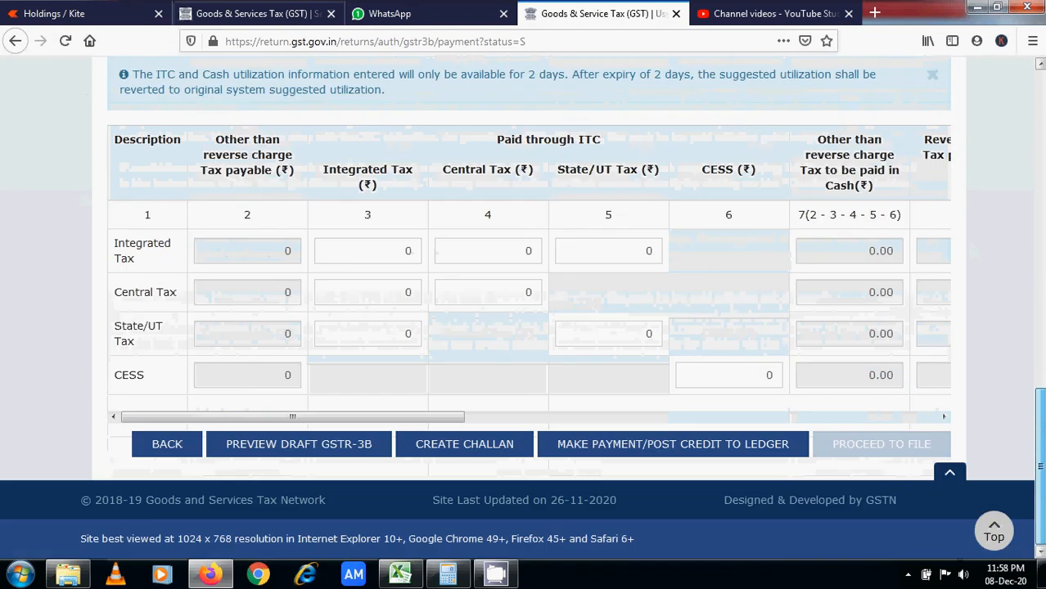
scroll(524, 311, up, 6)
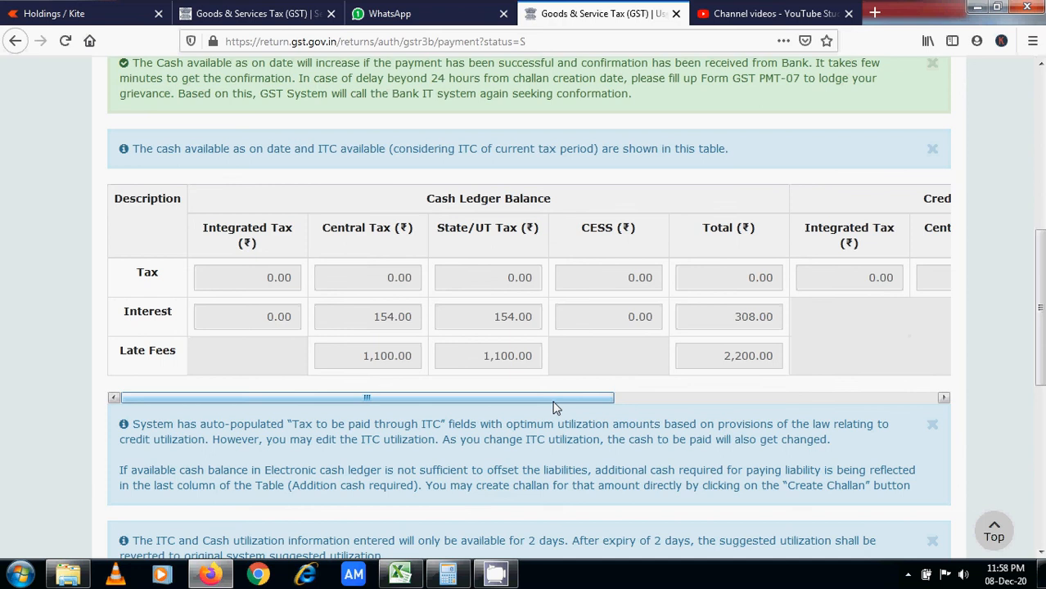
drag(554, 407, 322, 381)
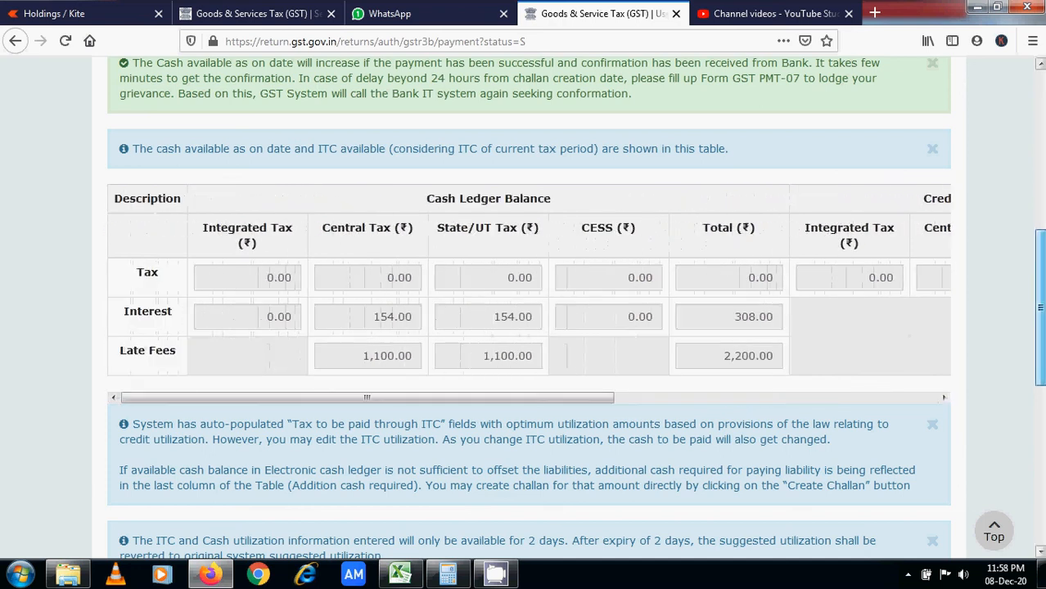
scroll(582, 458, down, 6)
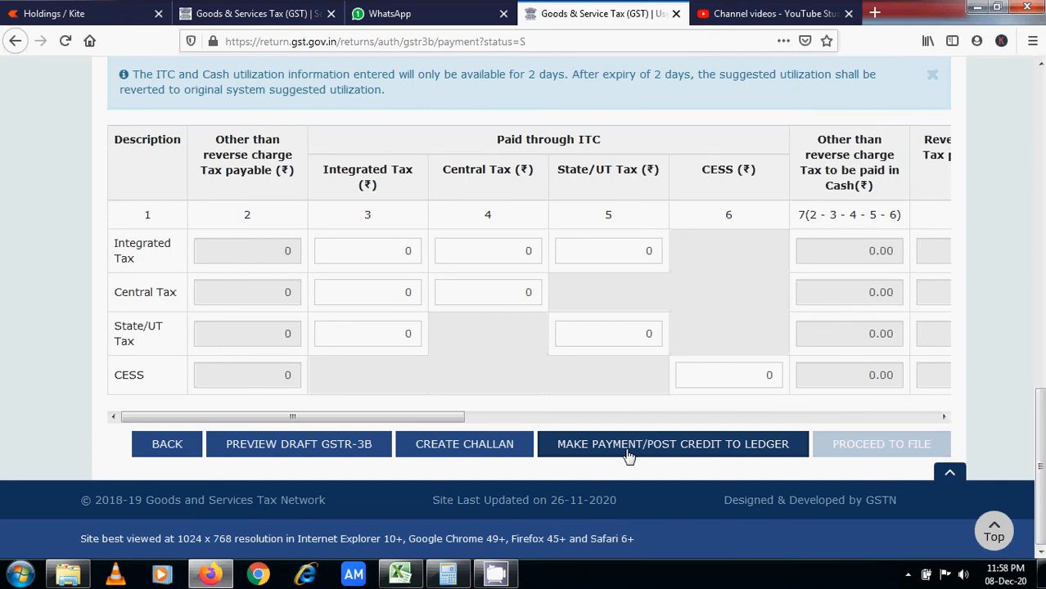
- Post credit to the ledger, offsetting the interest and late-fee liability from the cash balance
click(628, 450)
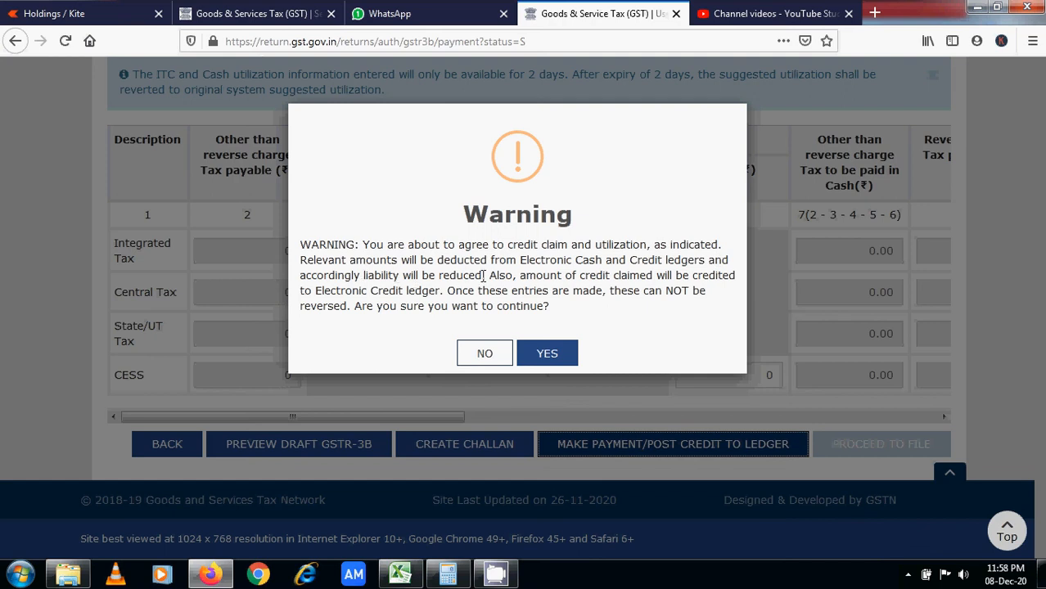
click(540, 358)
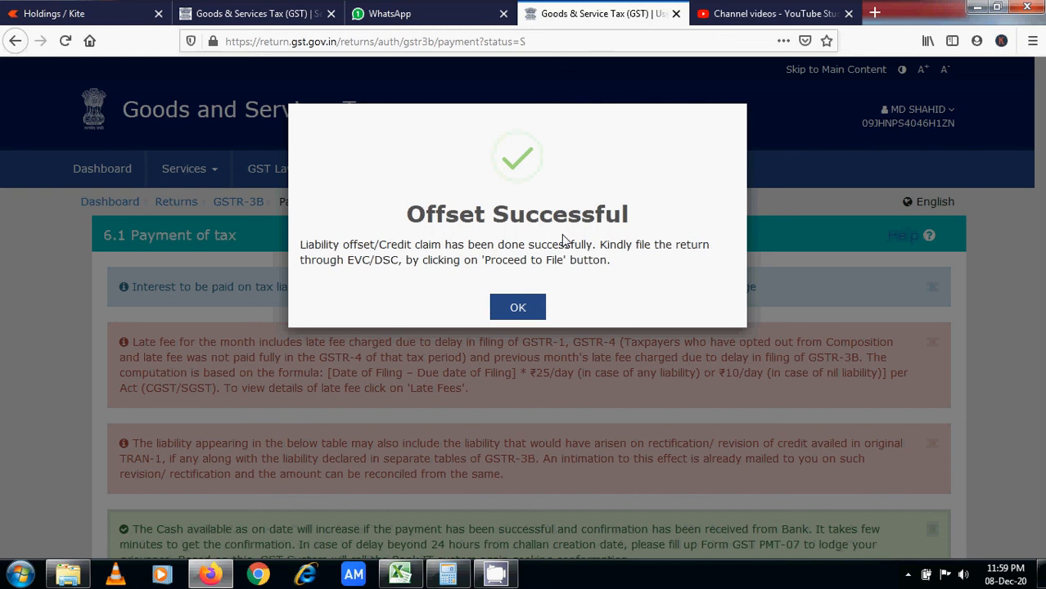
click(517, 309)
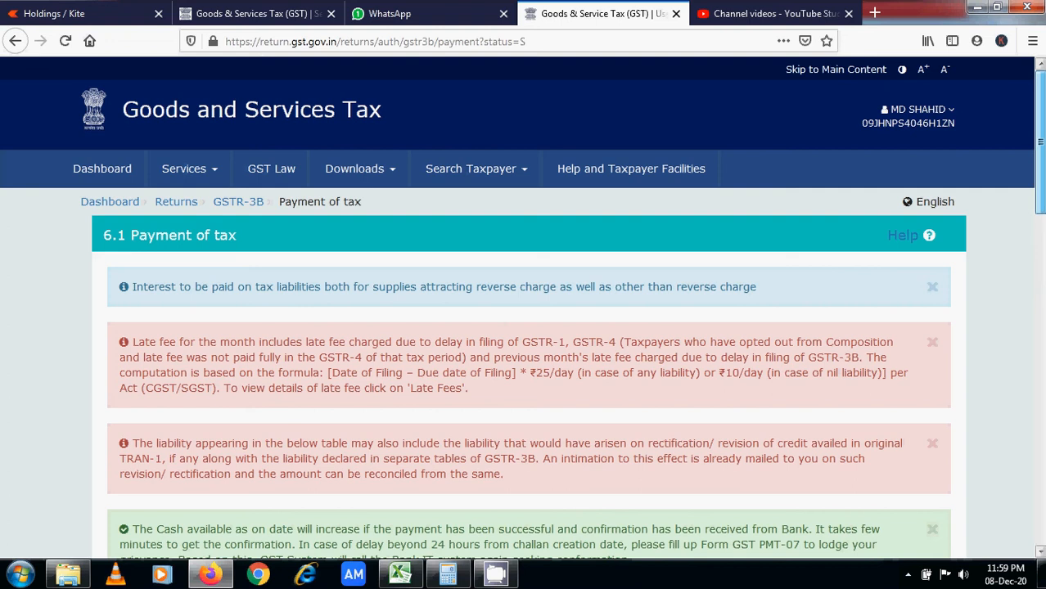
scroll(524, 328, down, 15)
- Bring the GST payment page back and proceed to the GSTR-3B filing page
click(1041, 573)
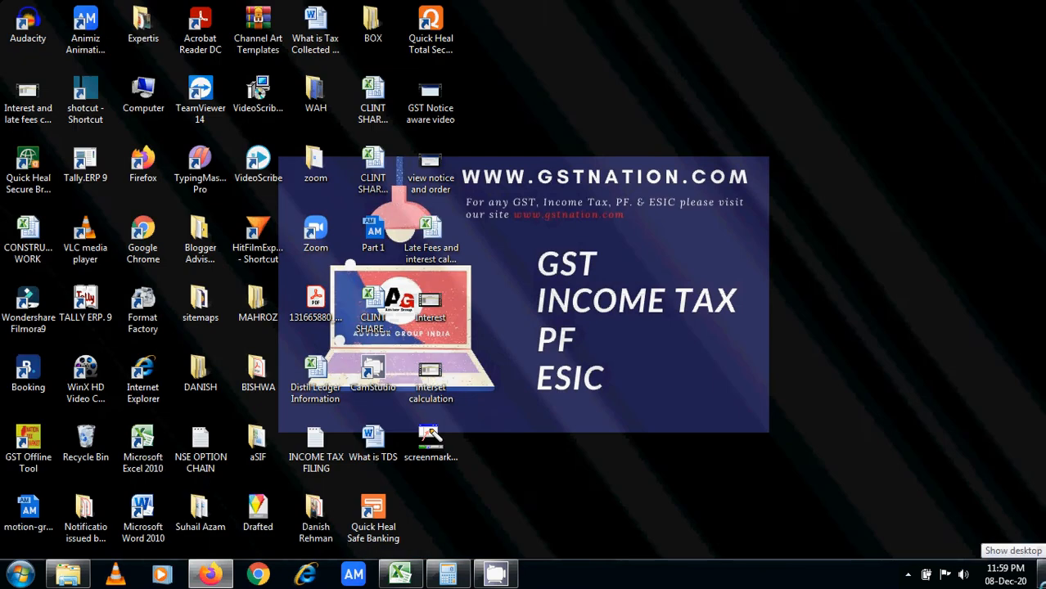
click(1042, 573)
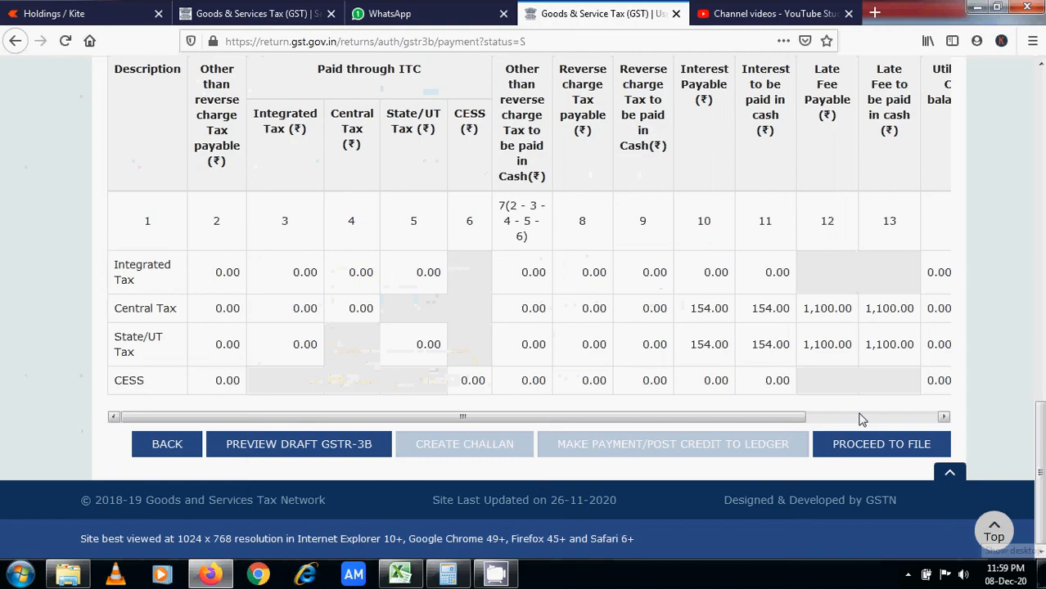
click(900, 456)
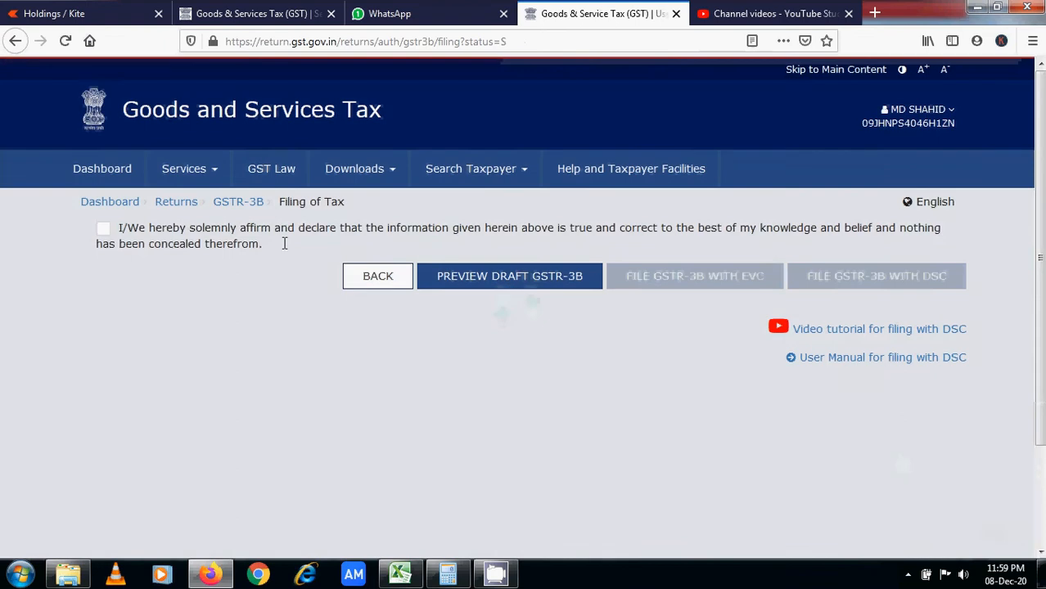
- Affirm the declaration, choose the authorised signatory and file the October GSTR-3B with EVC
click(103, 230)
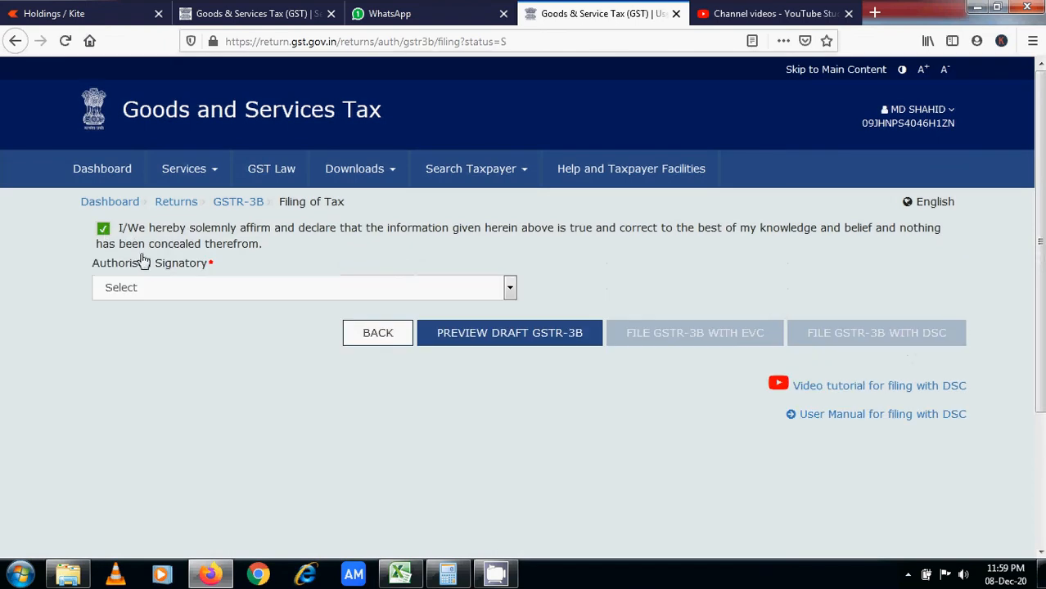
click(166, 295)
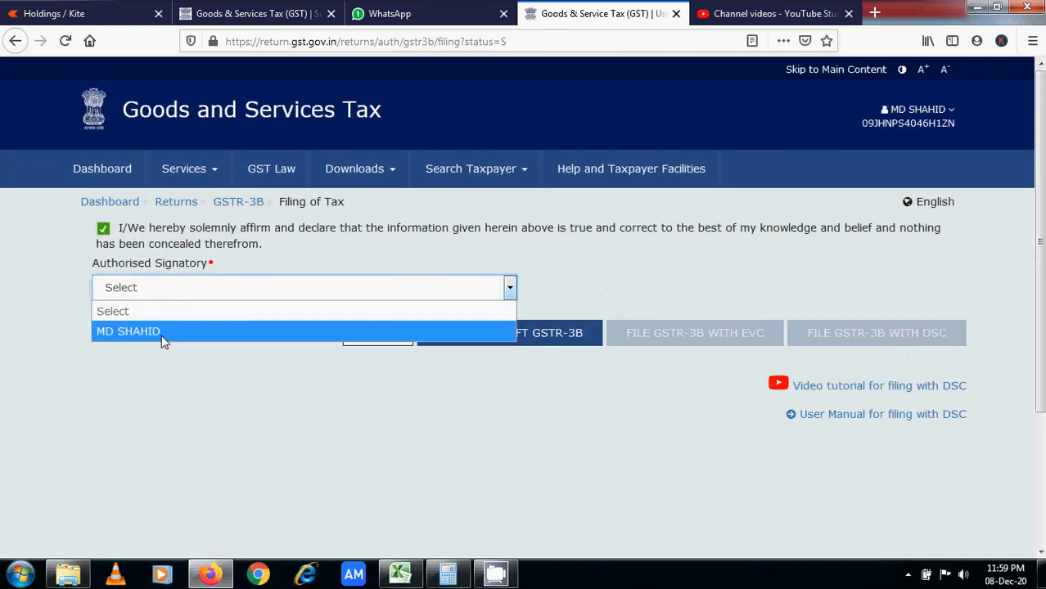
click(161, 331)
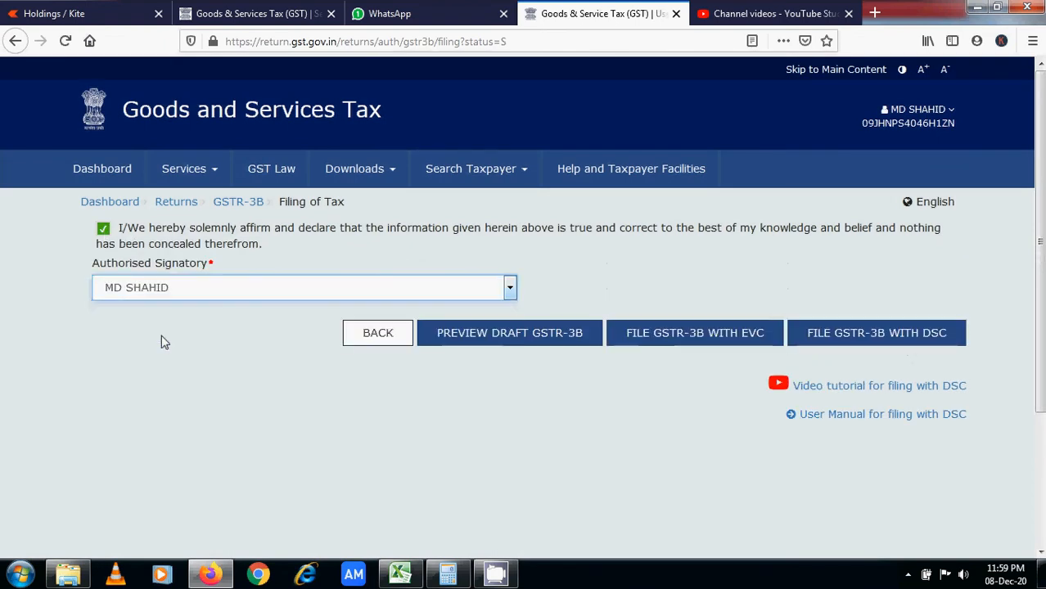
click(739, 341)
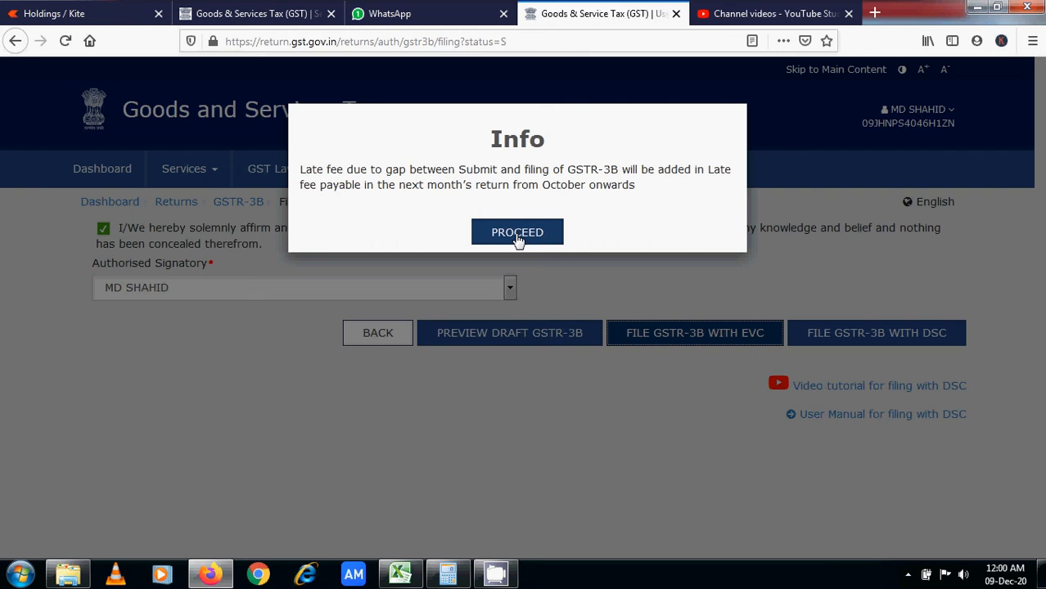
- Acknowledge the late-fee notice and enter the one-time password
click(517, 234)
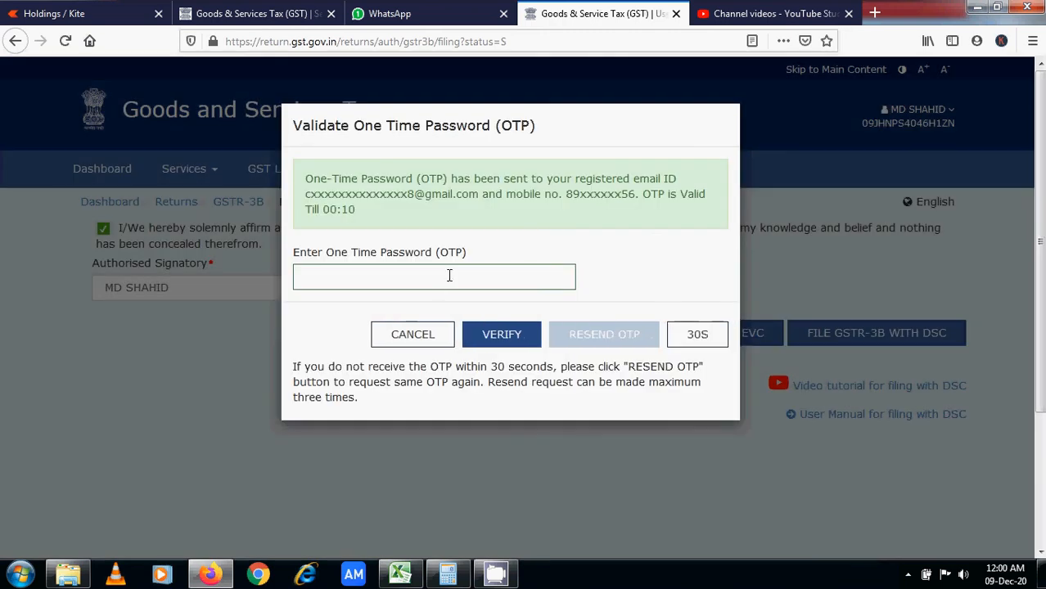
click(449, 276)
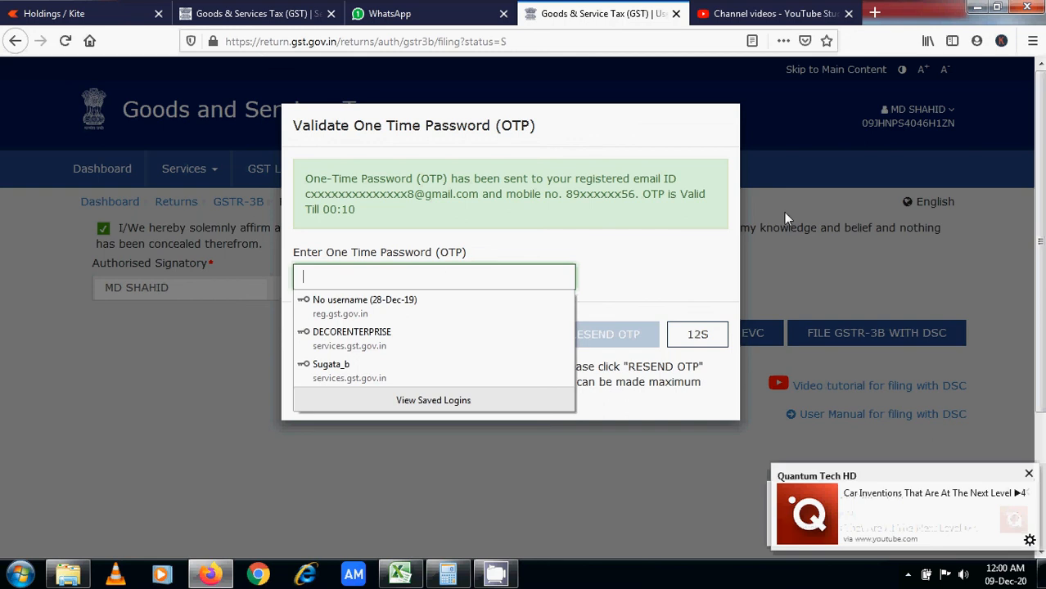
click(1029, 477)
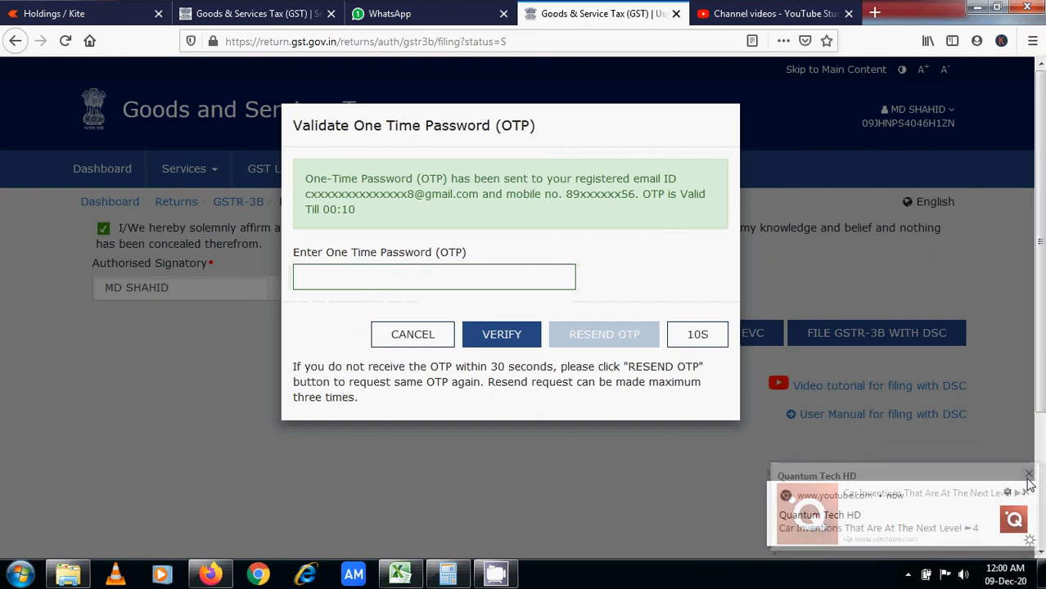
click(505, 279)
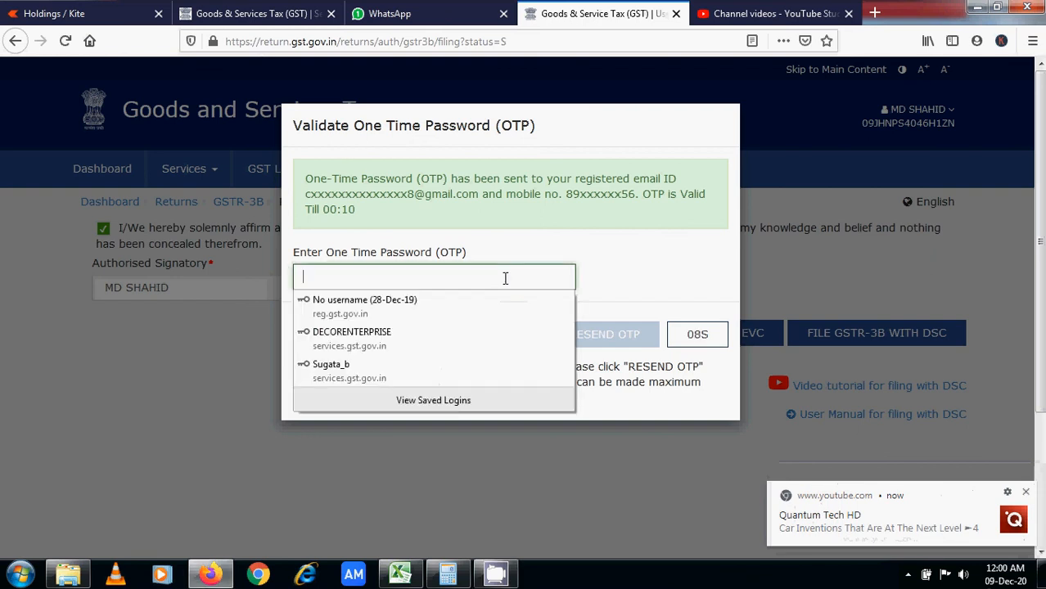
text(••)
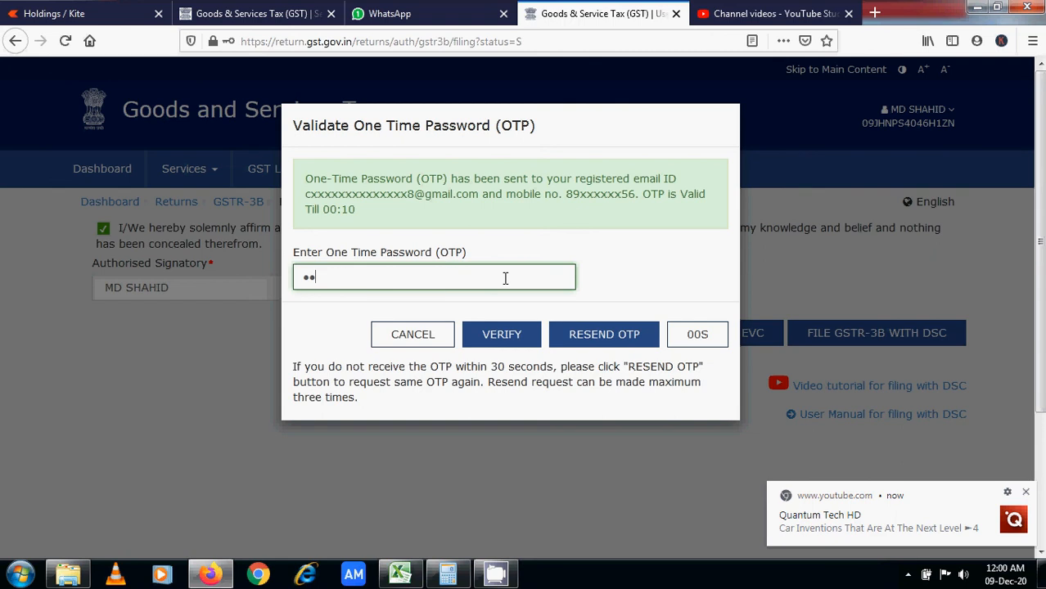
text(••••)
- Verify the one-time password and confirm the October GSTR-3B filing success message
click(517, 341)
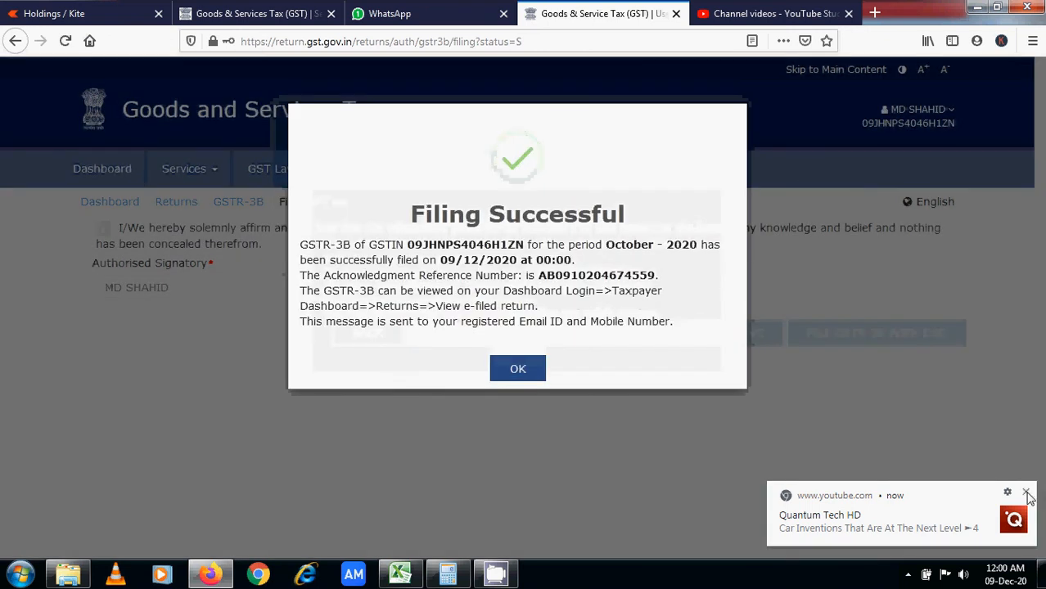
click(1027, 494)
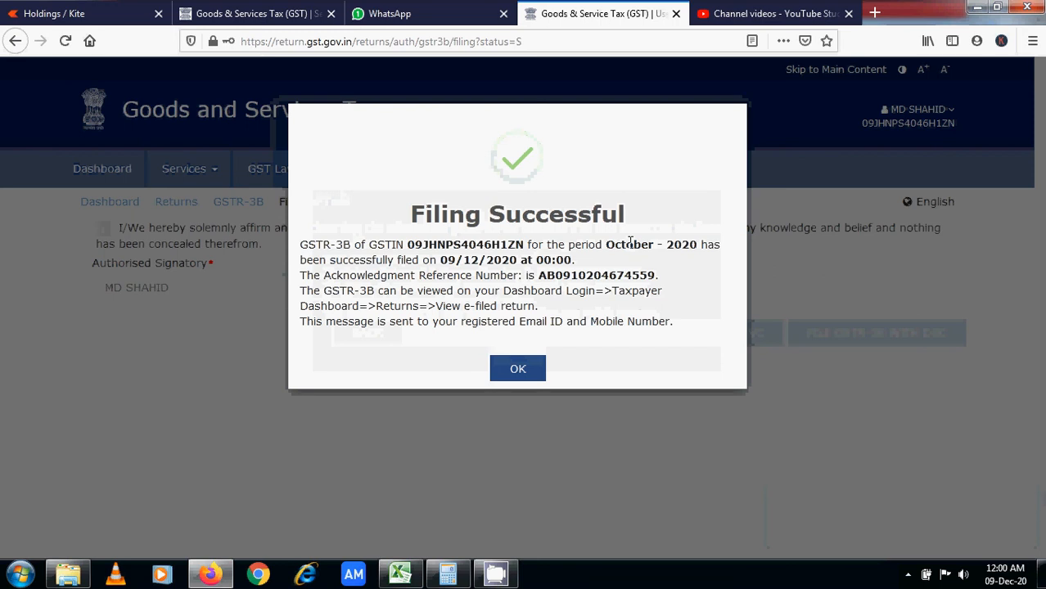
click(516, 377)
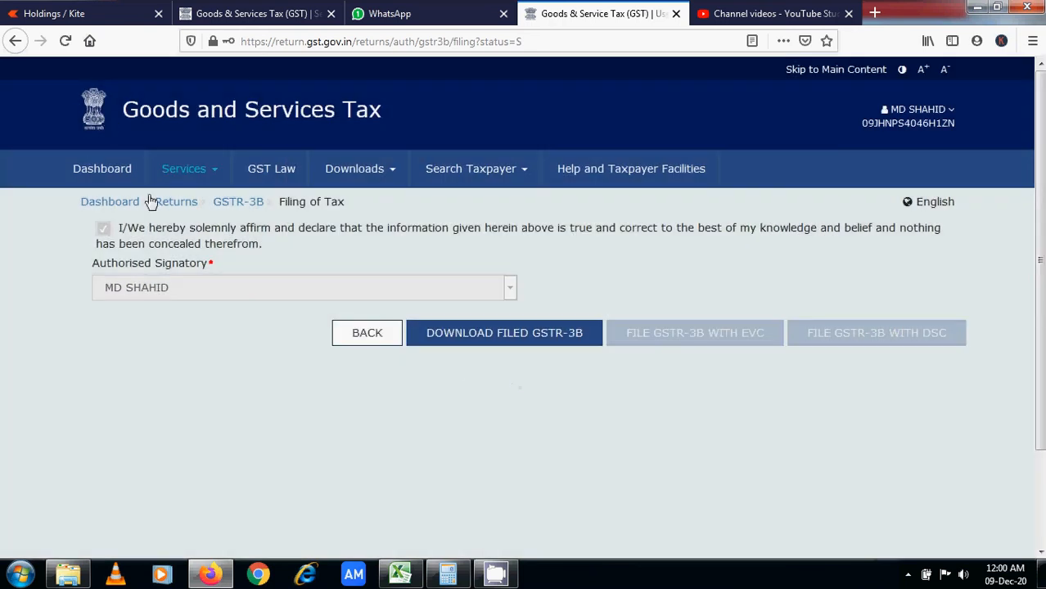
- Return to the dashboard without saving the browser password and go to the returns filing page
click(104, 205)
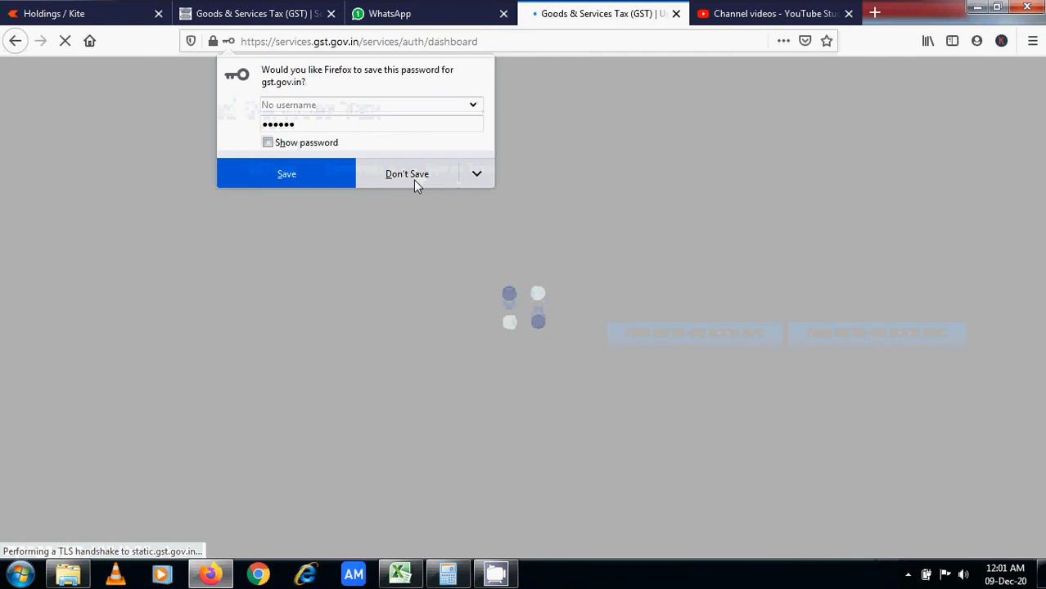
click(414, 182)
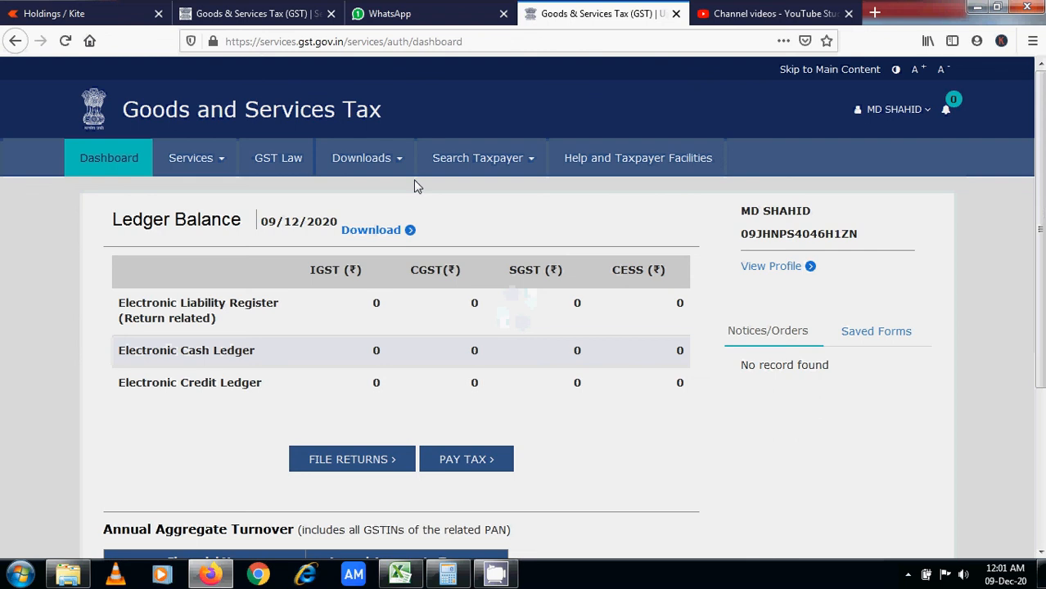
click(346, 473)
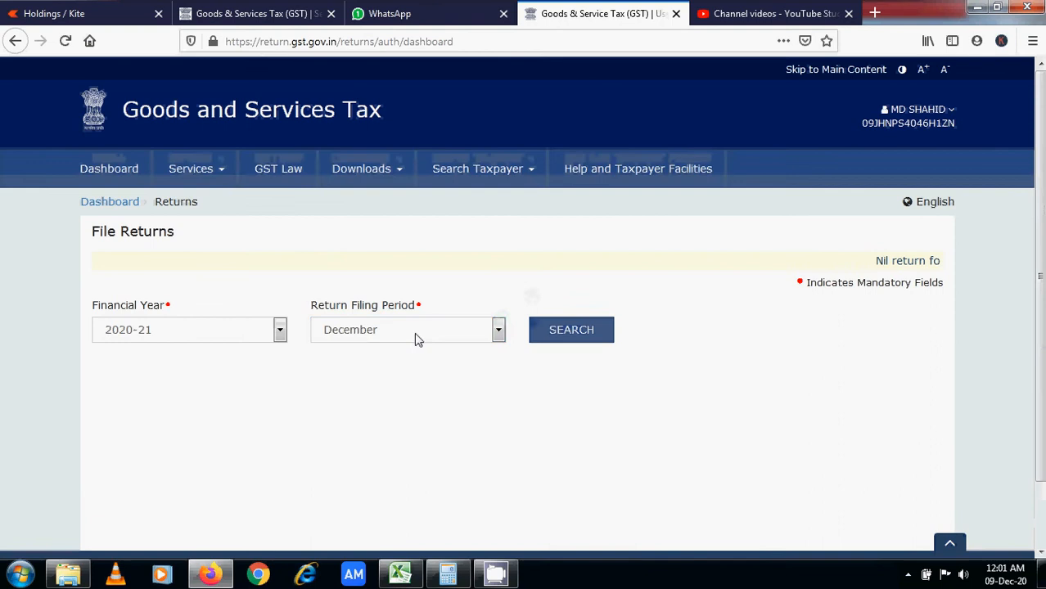
- Search returns for November 2020-21 and start preparing the GSTR-3B online
click(415, 335)
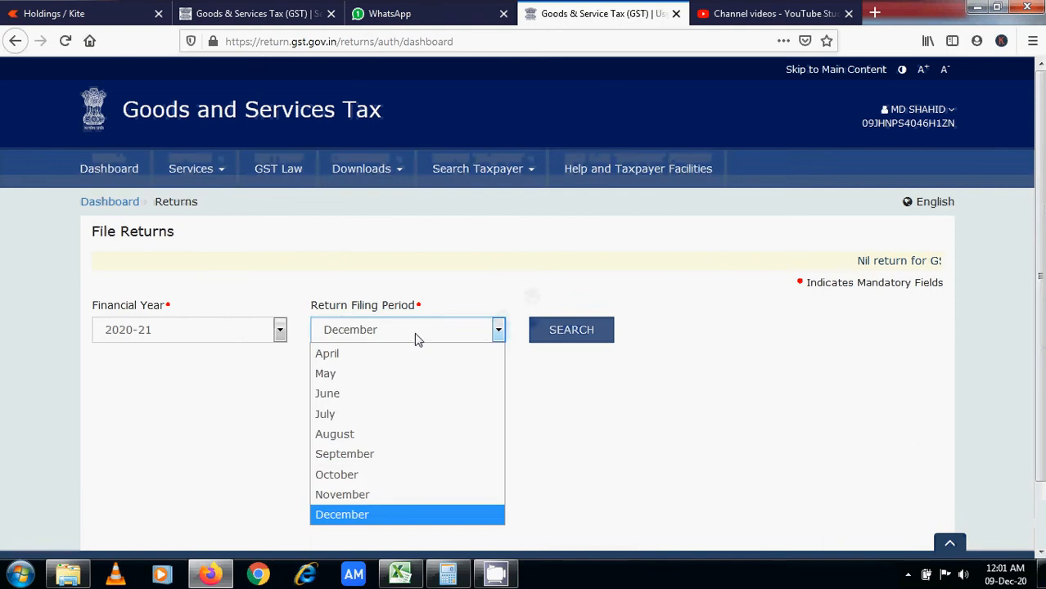
click(356, 495)
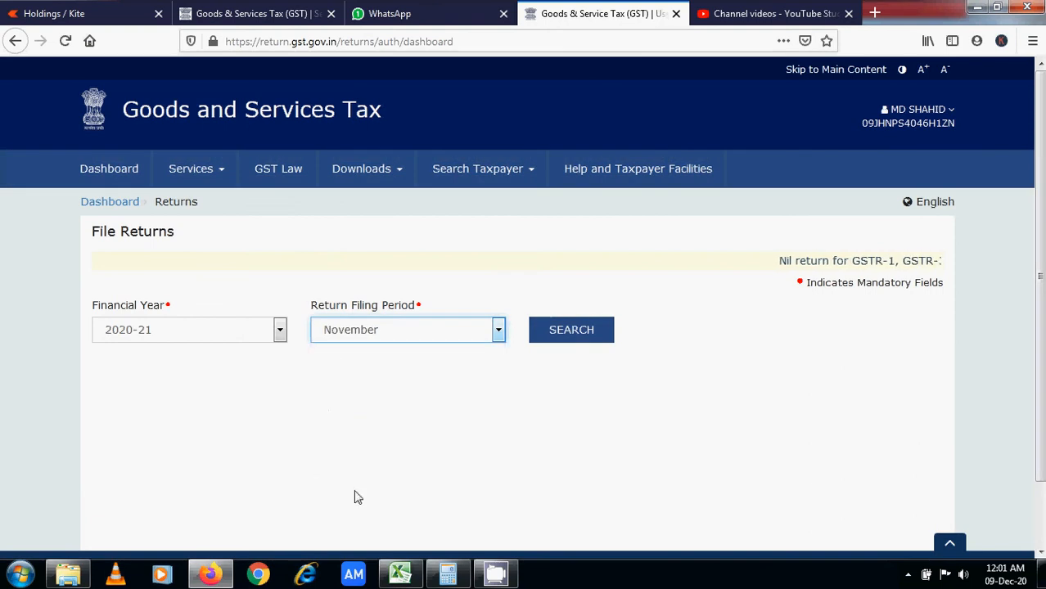
click(586, 343)
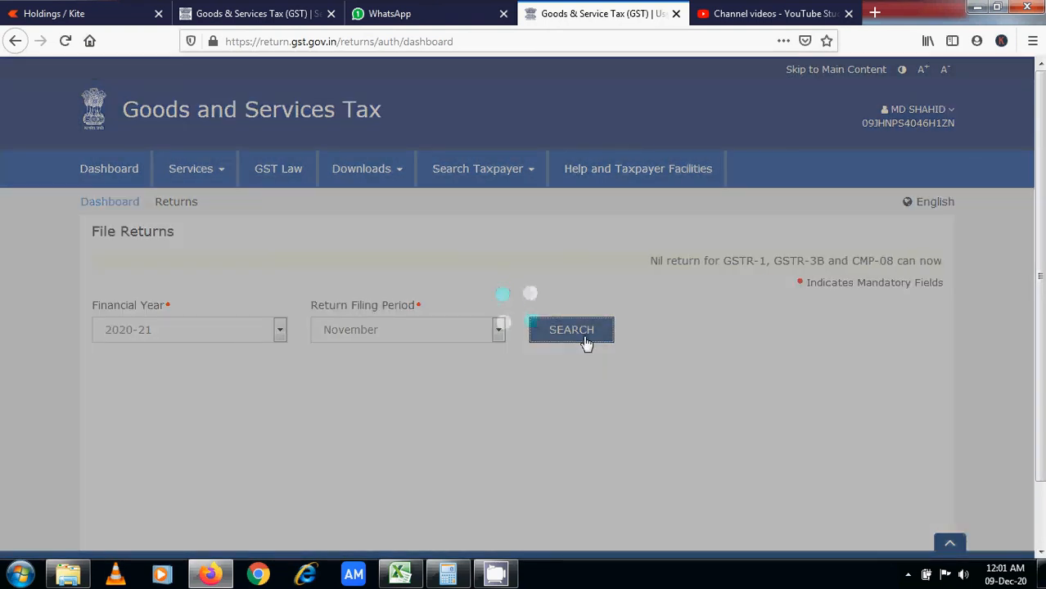
scroll(325, 421, down, 3)
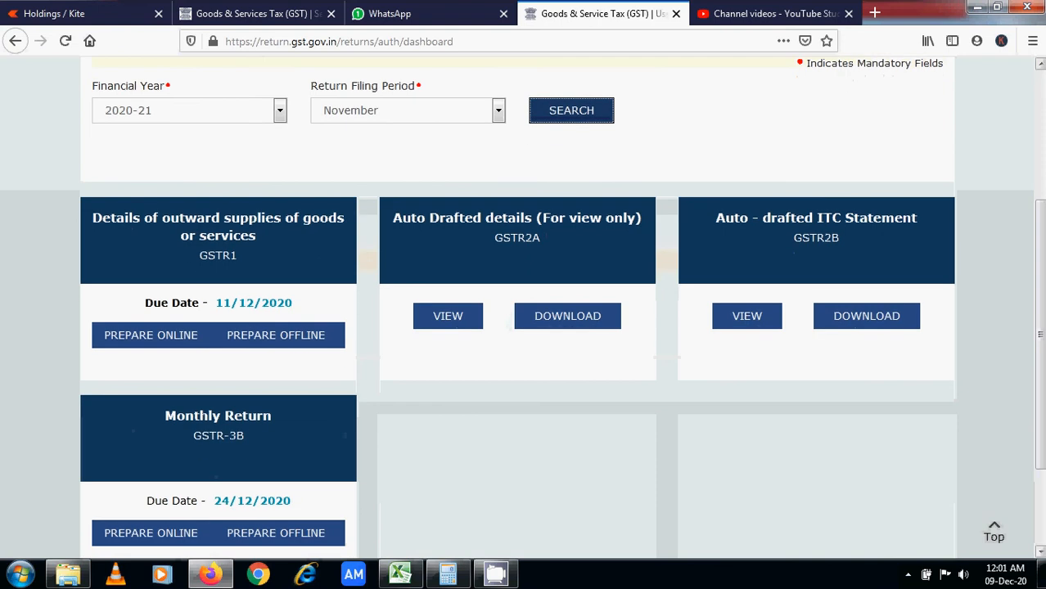
click(180, 533)
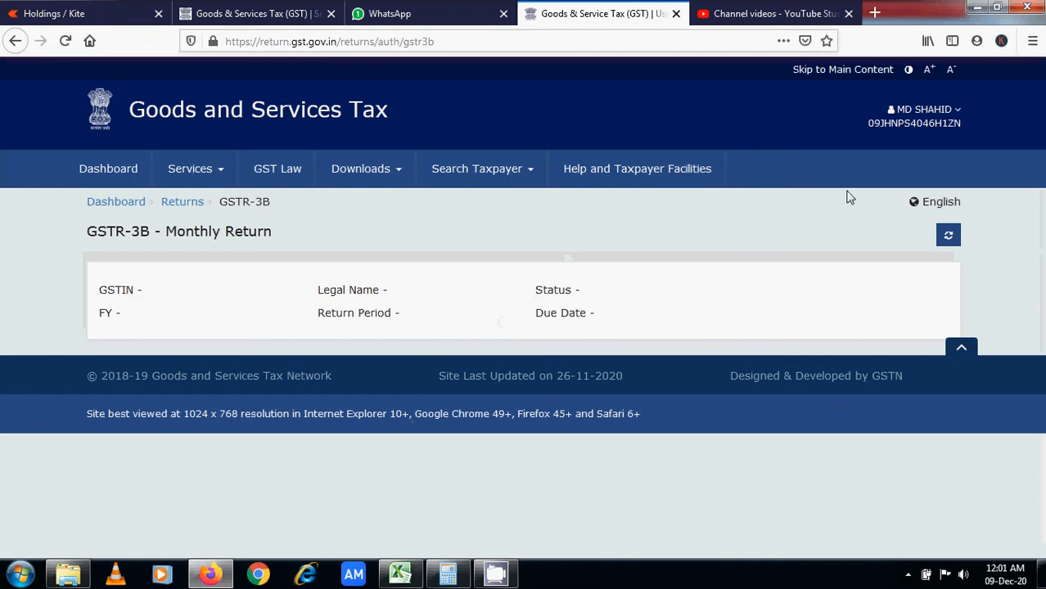
- Dismiss the late-fee notice and system summary to reach November tiles showing ₹150 Central and State late fee
scroll(849, 197, down, 3)
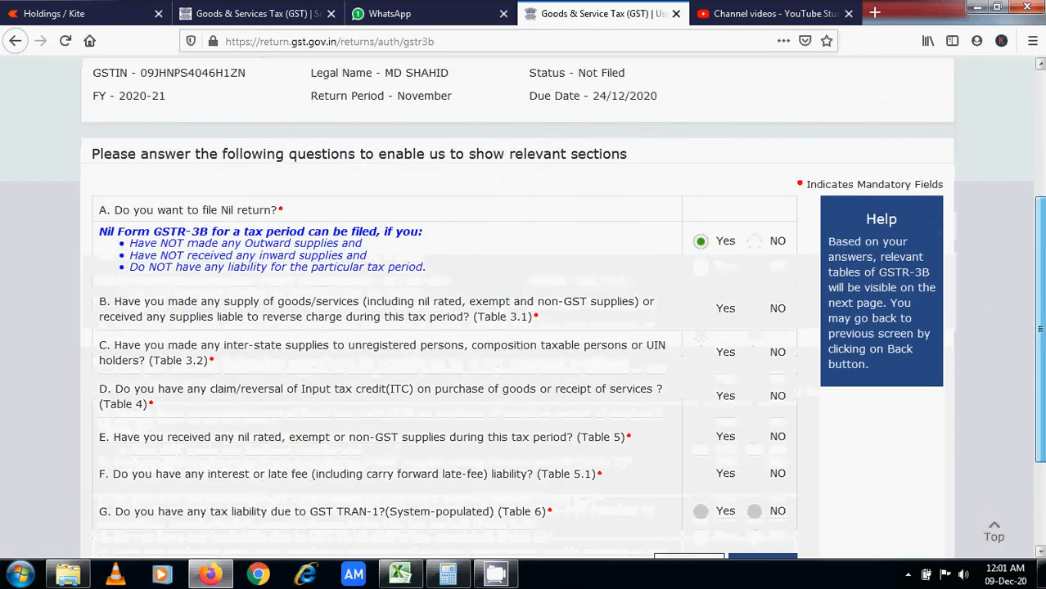
scroll(1040, 390, down, 2)
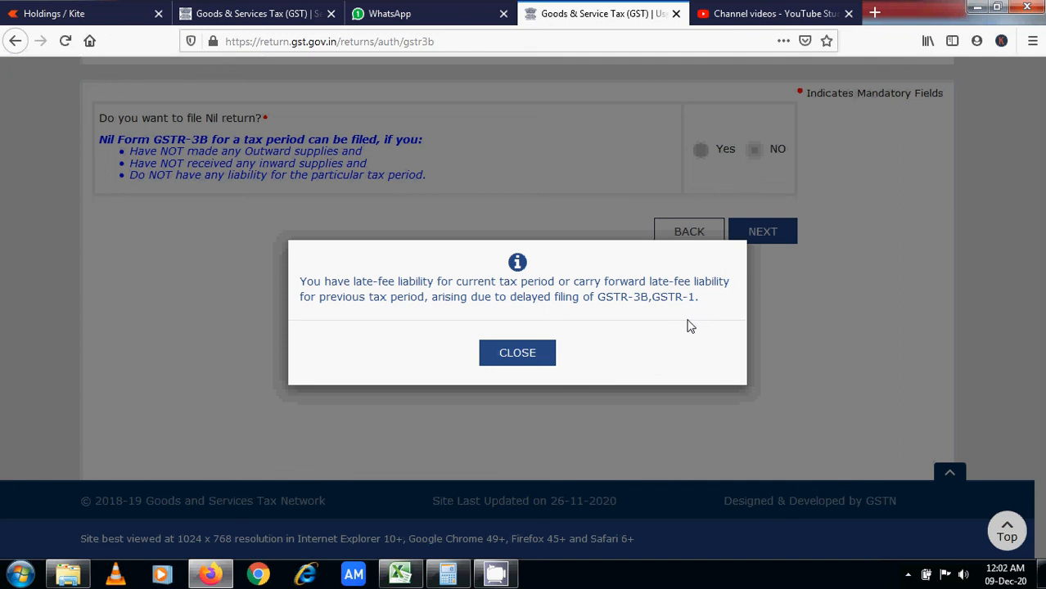
click(514, 360)
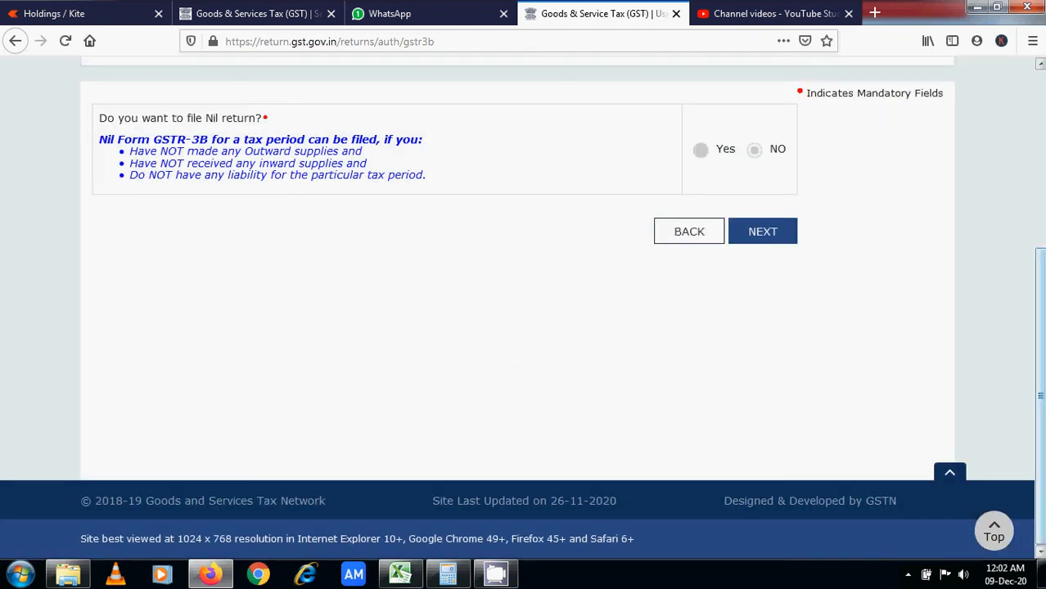
drag(1041, 397, 1041, 262)
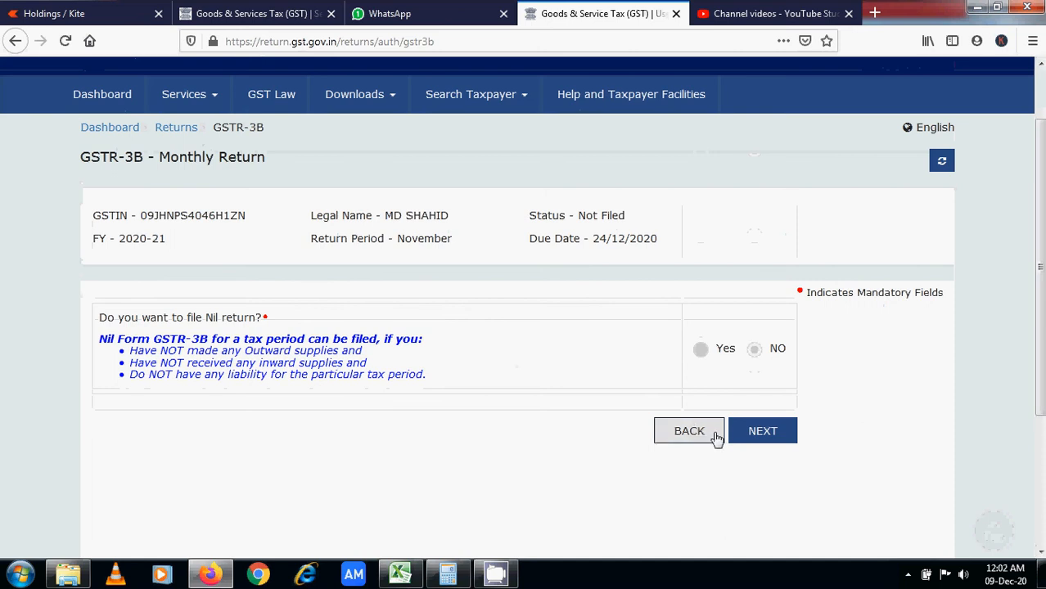
click(750, 443)
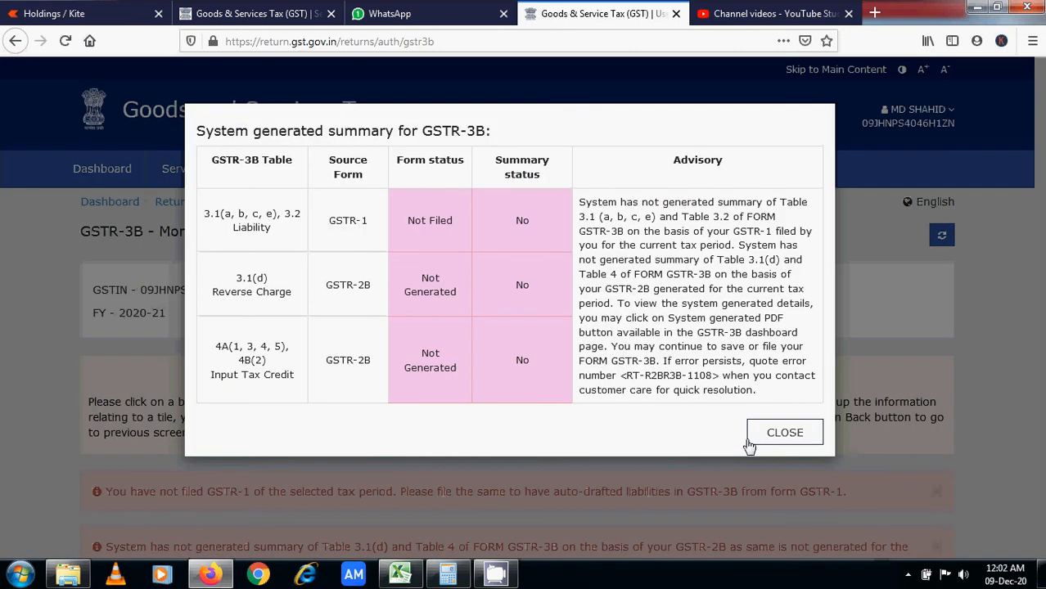
click(751, 442)
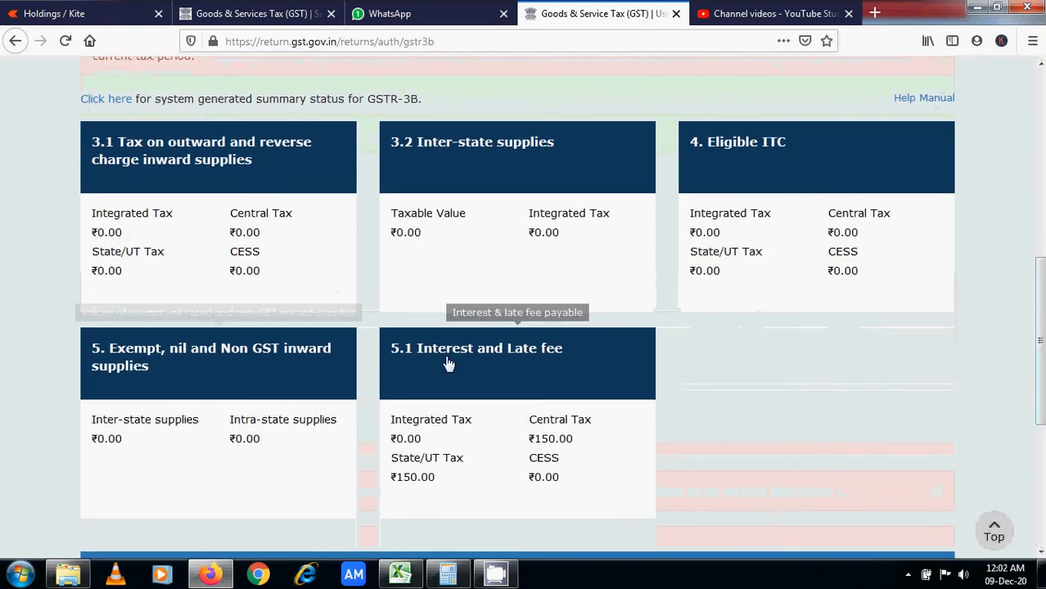
- Open the November 5.1 Interest and Late fee details and return to the top of the page
click(580, 449)
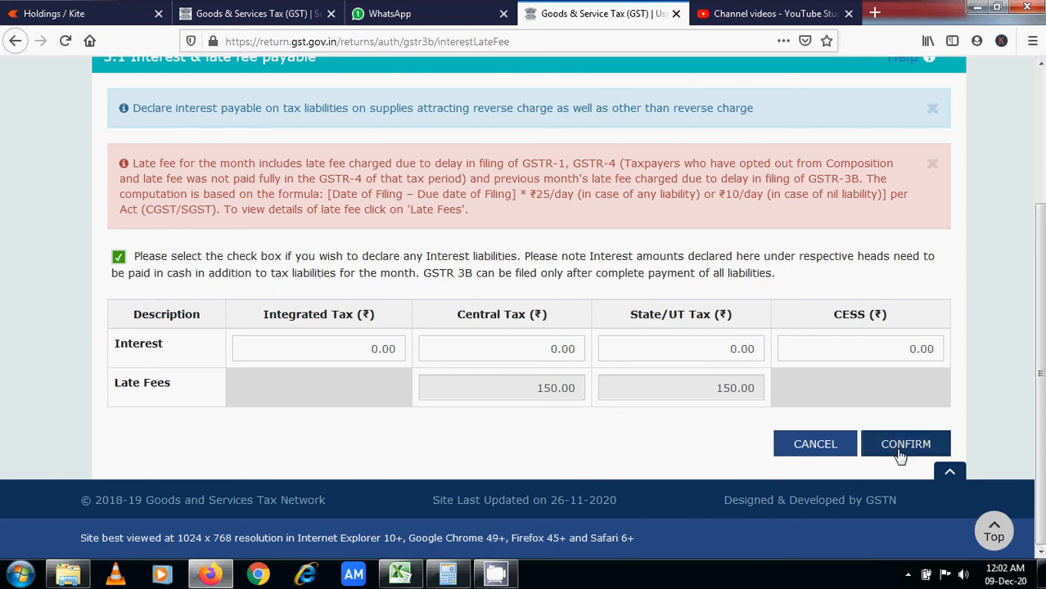
click(993, 530)
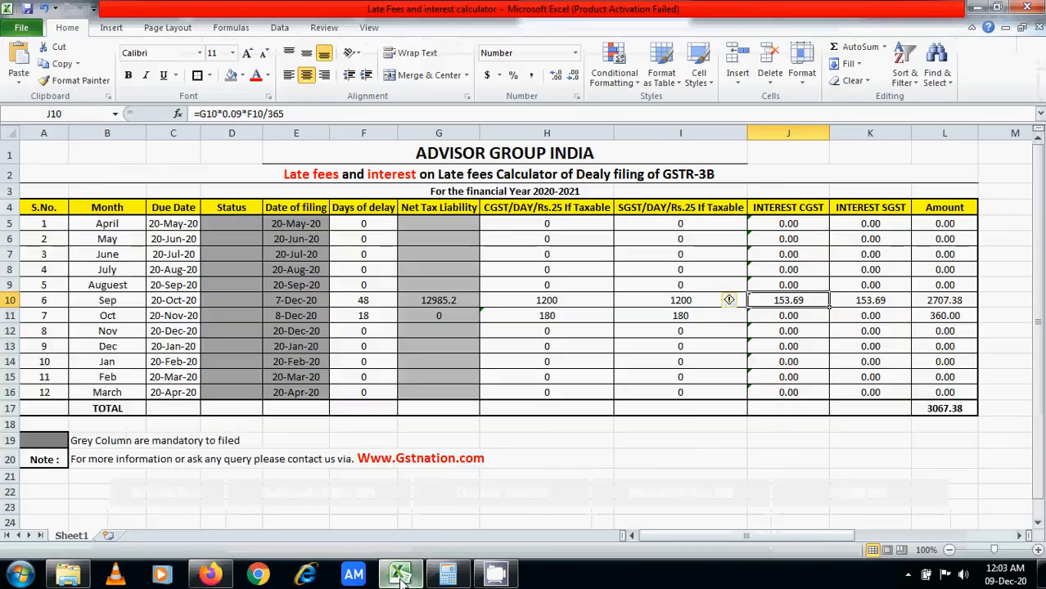
click(400, 574)
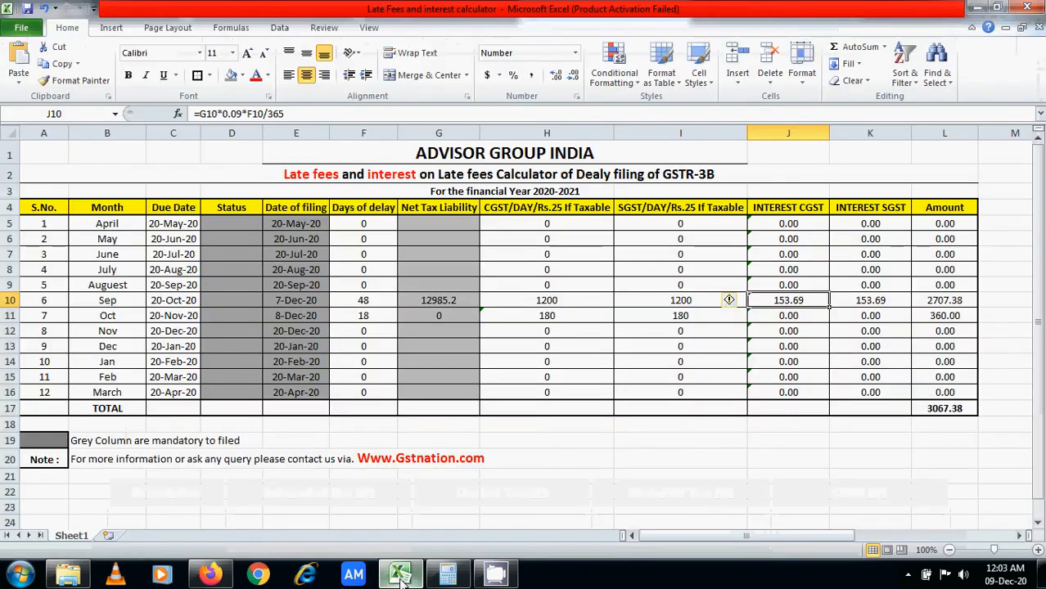